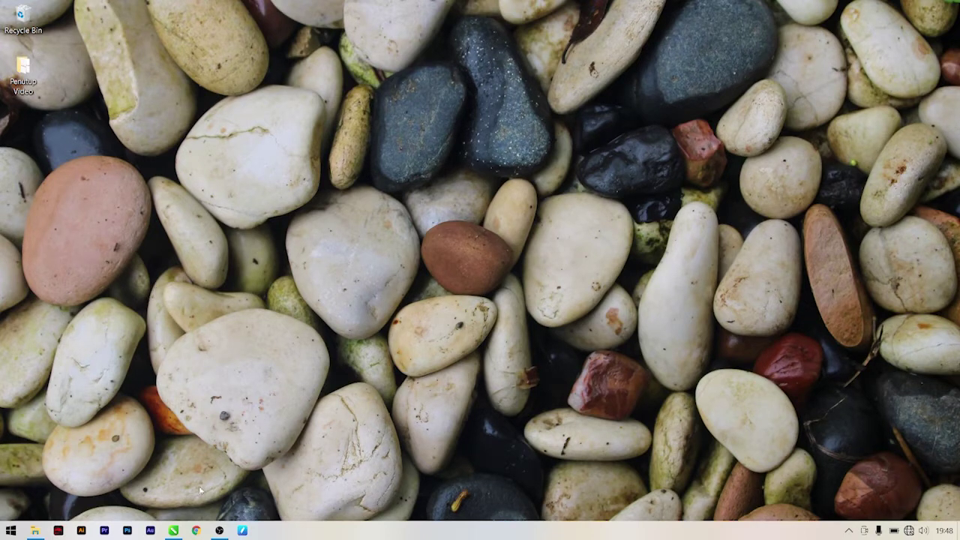
Bring up the Penutup Video design in CorelDRAW, inspect its text, and view Pages 2 and 3
click(174, 531)
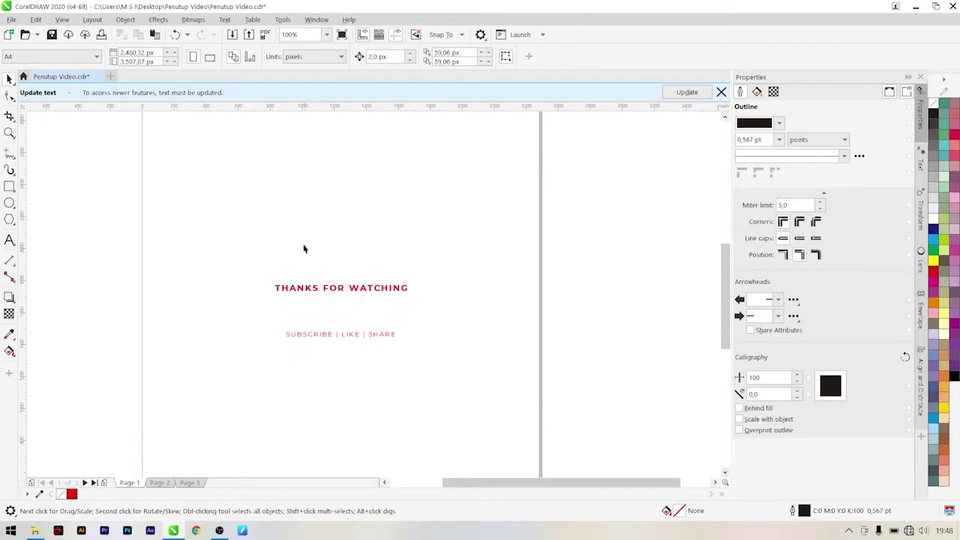
scroll(401, 266, up, 1)
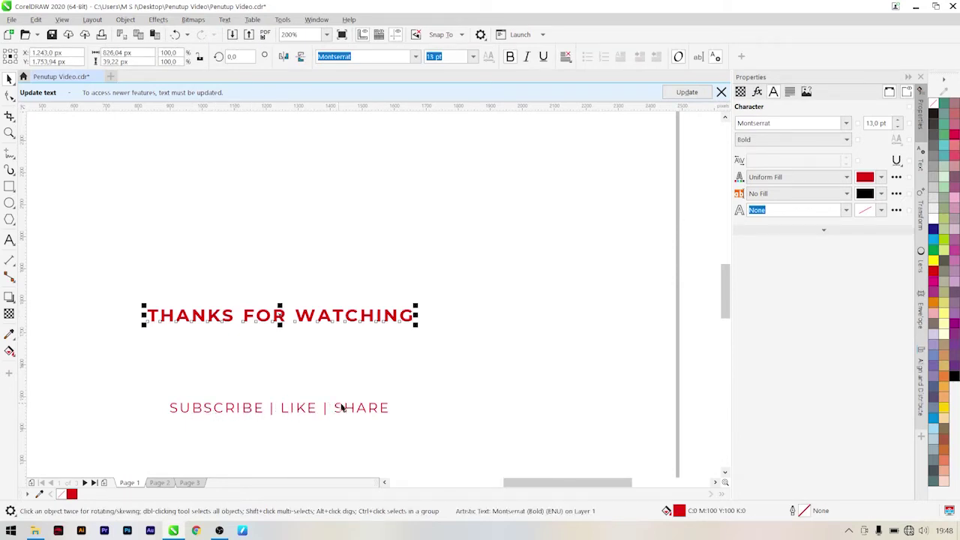
scroll(361, 405, down, 2)
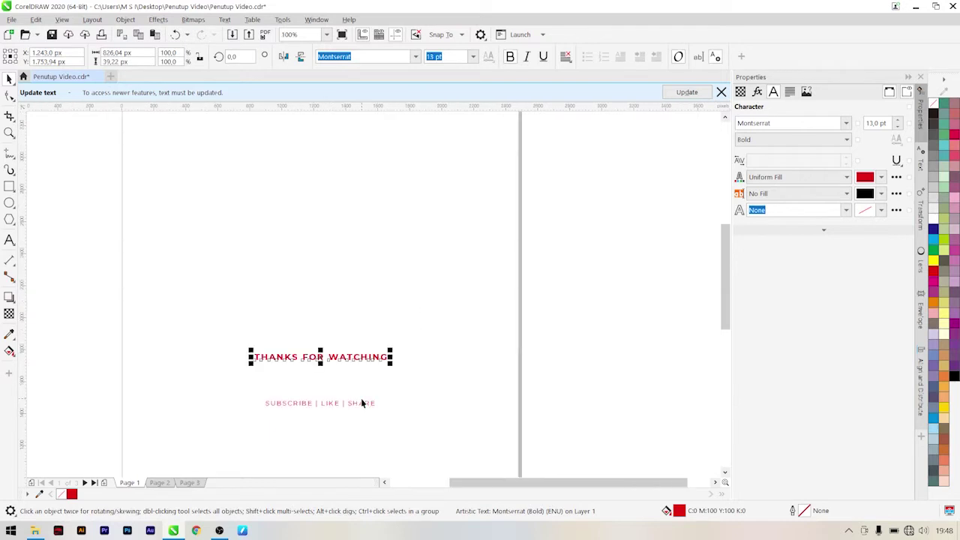
click(298, 315)
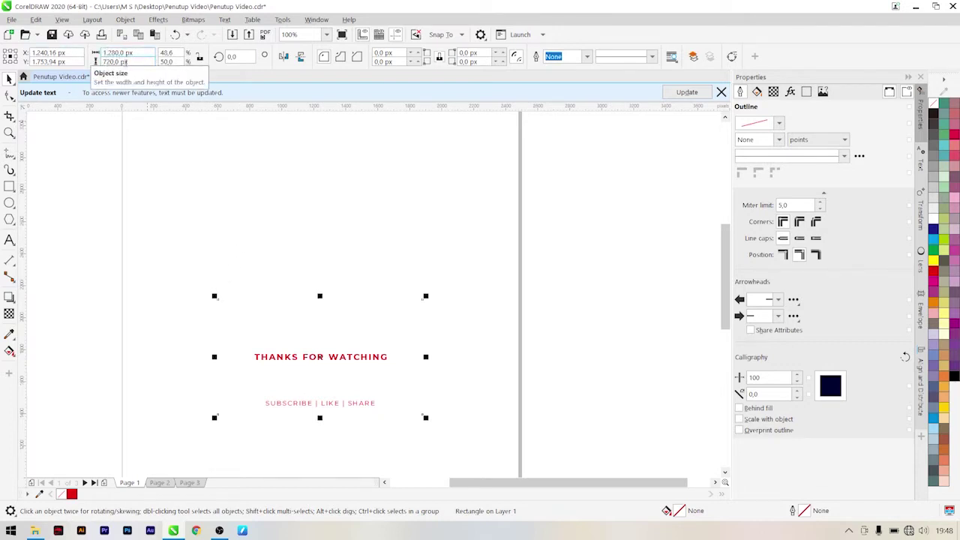
click(568, 294)
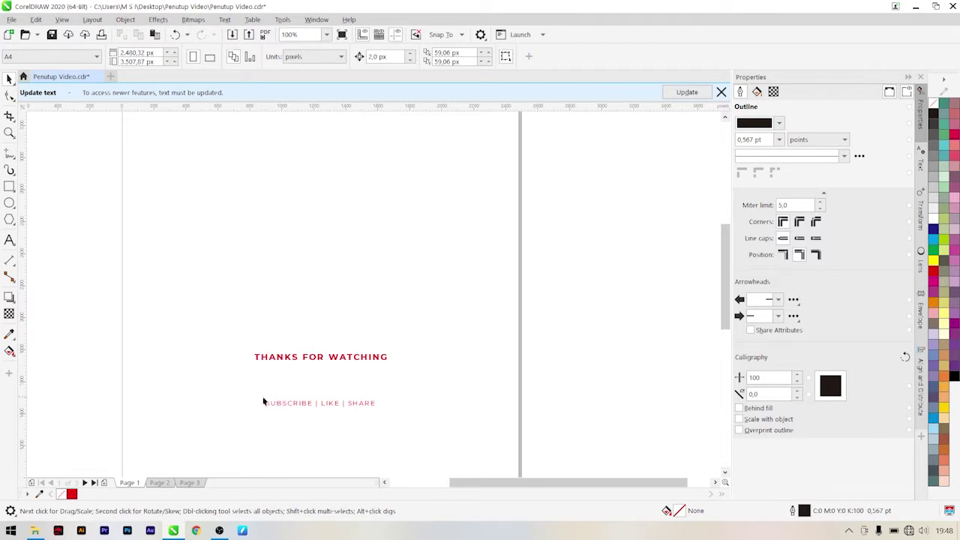
click(159, 483)
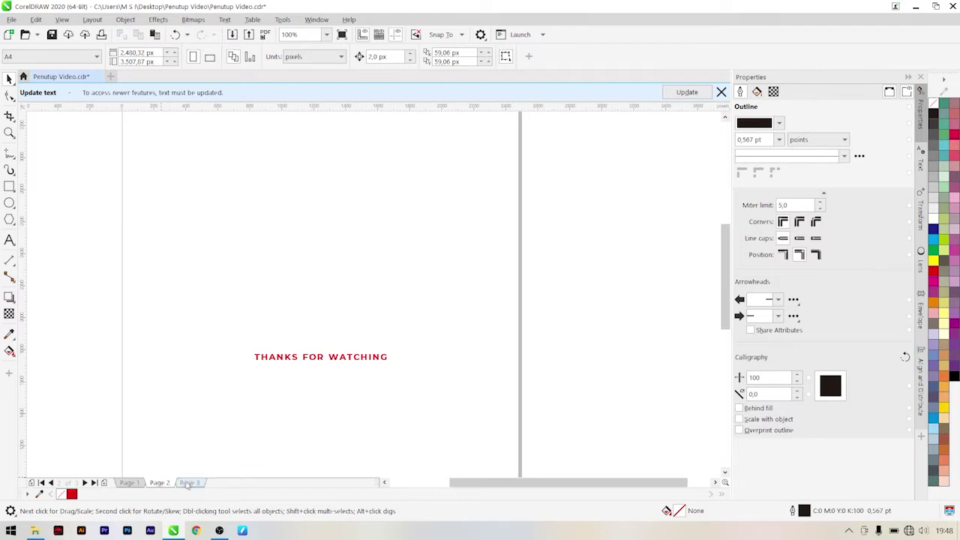
click(193, 484)
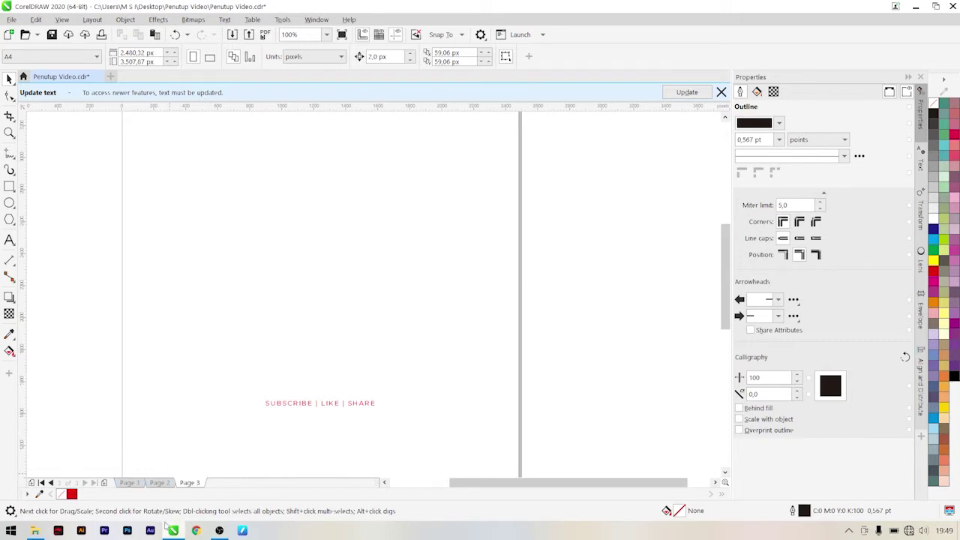
Show the Penutup Video folder as large thumbnails and check images 1, 2 and DC
mouse_move(35, 531)
click(47, 469)
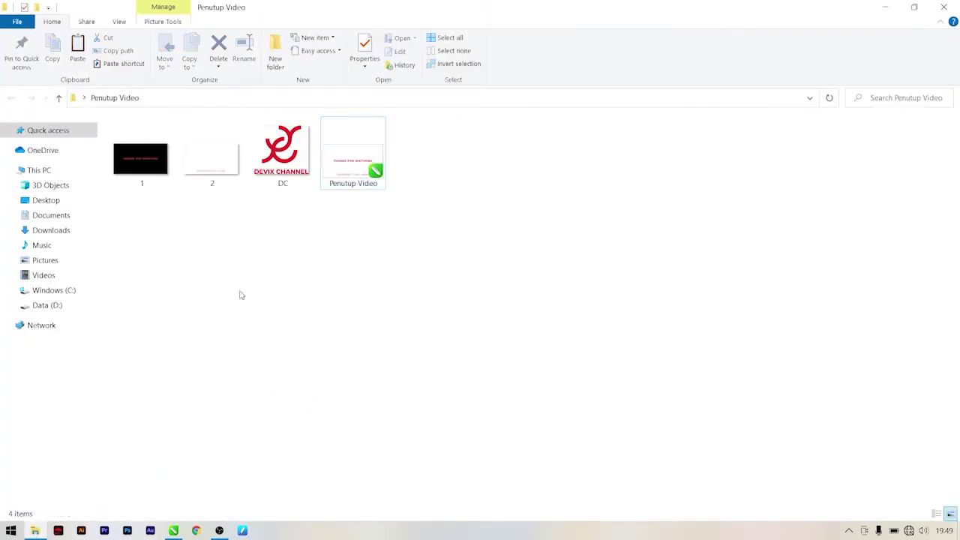
ctrl+scroll(238, 289, up, 5)
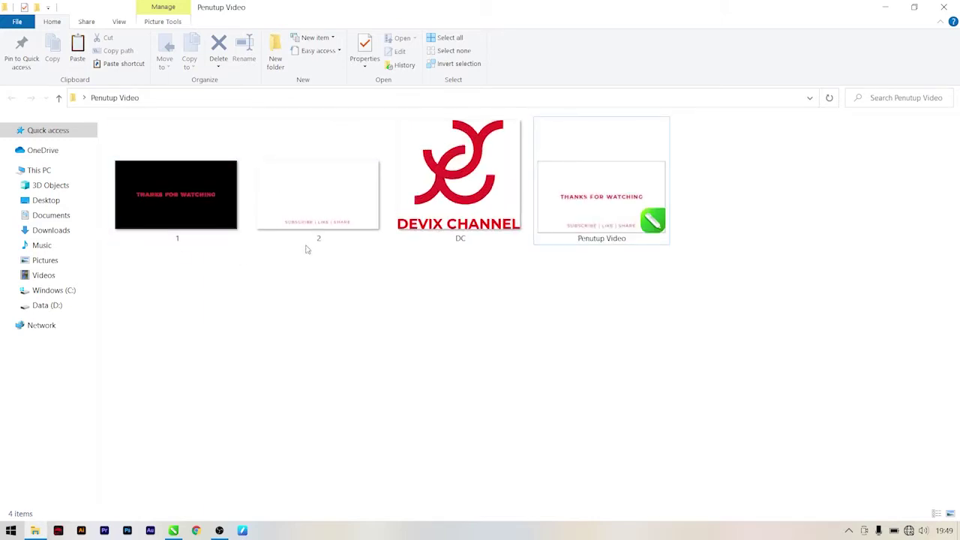
click(171, 223)
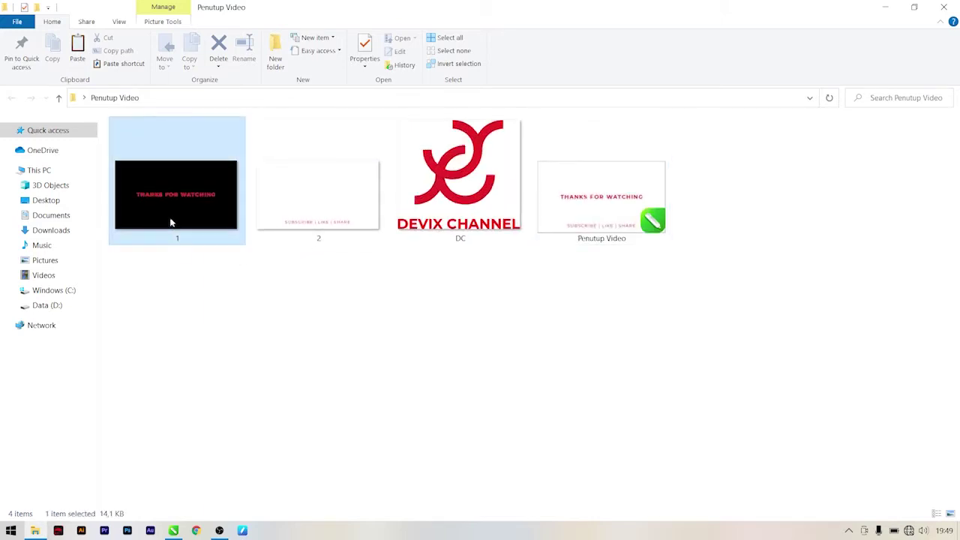
click(289, 217)
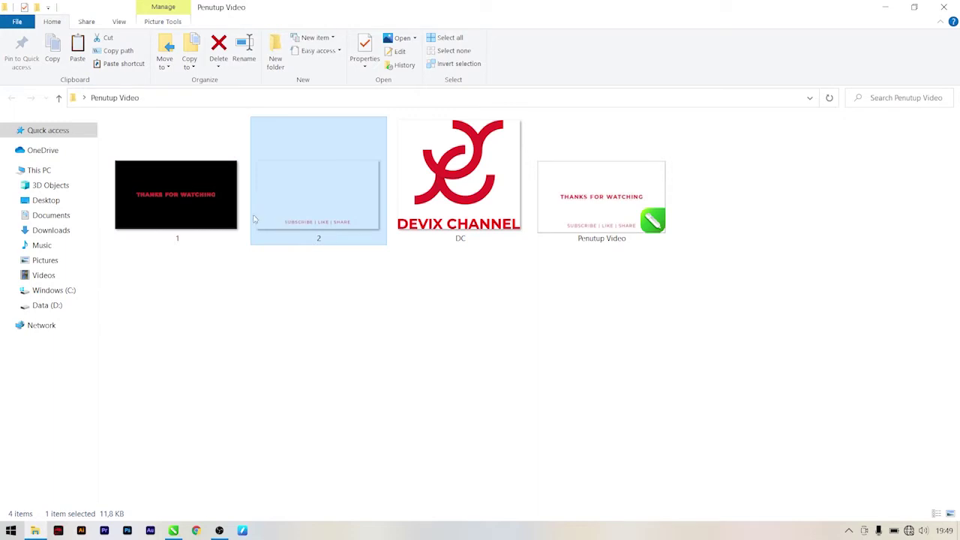
click(438, 212)
mouse_move(460, 184)
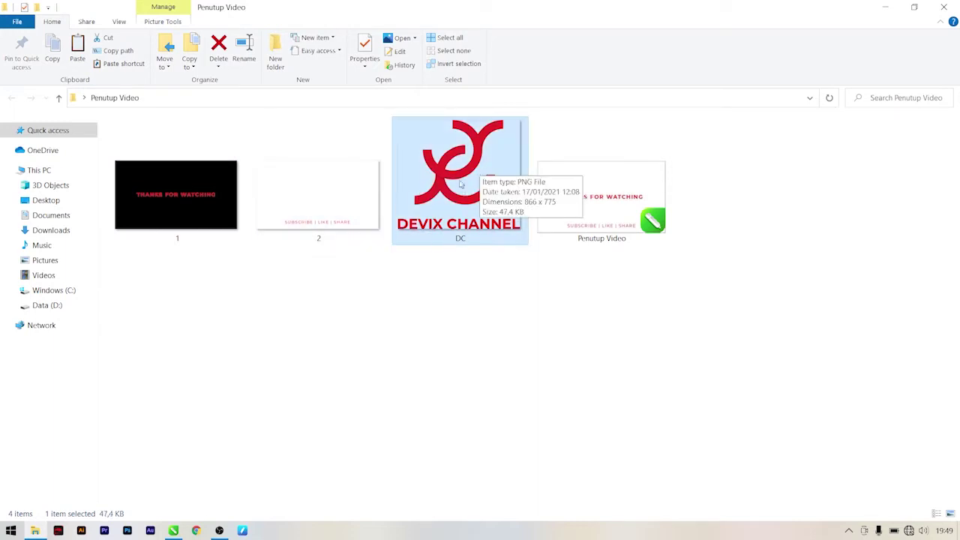
click(432, 291)
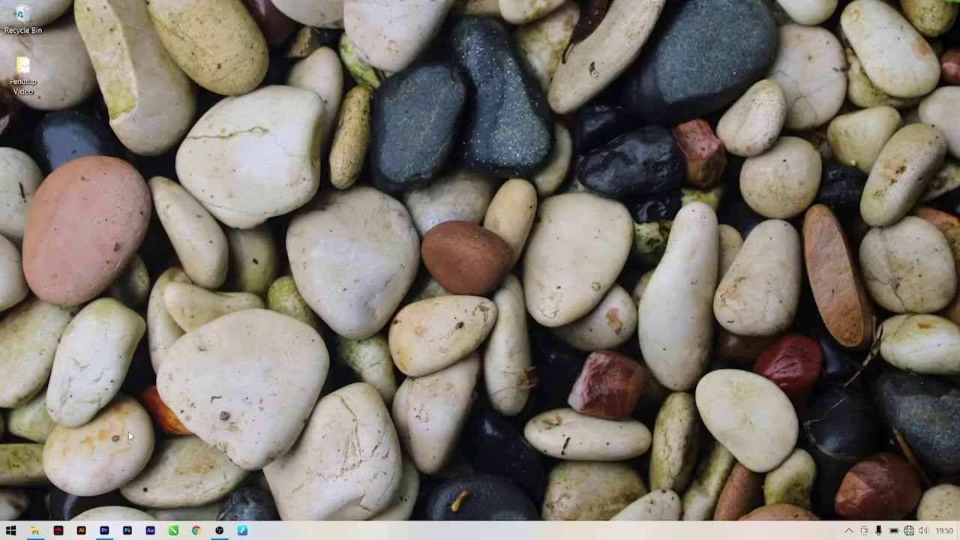
Select 1.png, 2.png and DC.png in Explorer and drag them into Premiere's Project panel
click(105, 534)
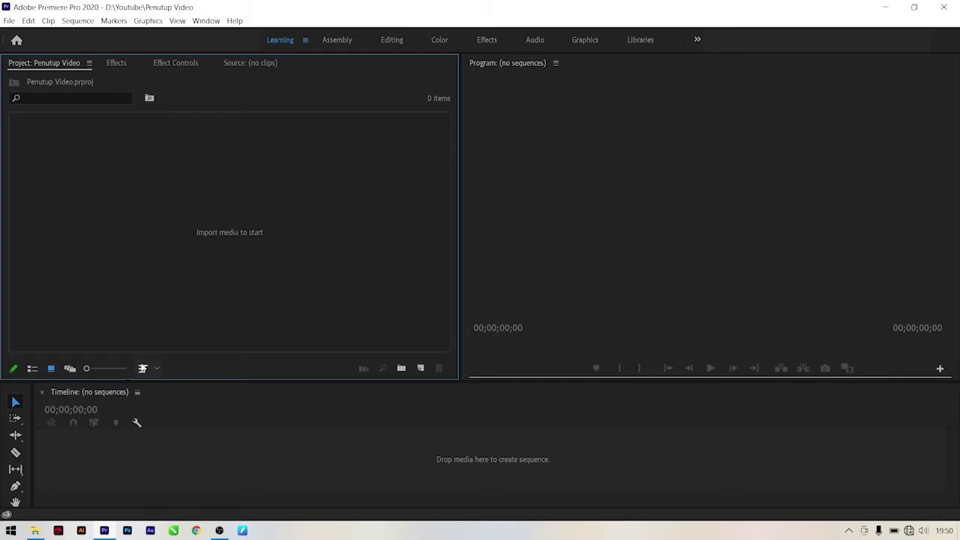
click(35, 530)
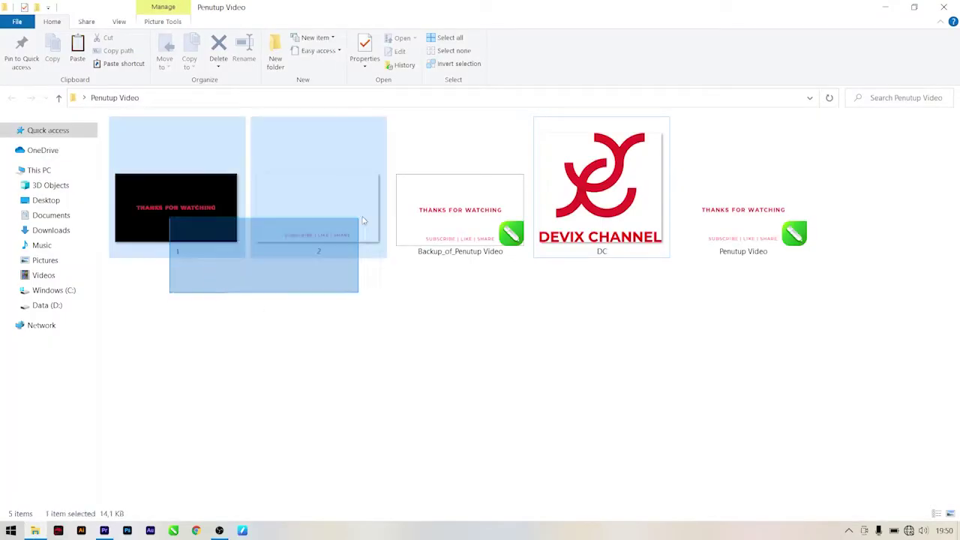
drag(180, 284, 365, 222)
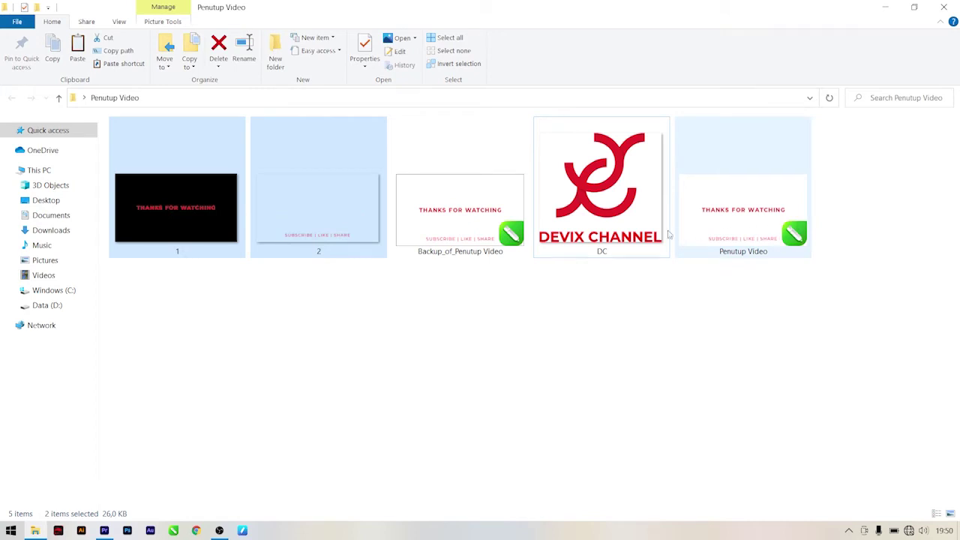
ctrl+click(629, 228)
drag(205, 211, 101, 529)
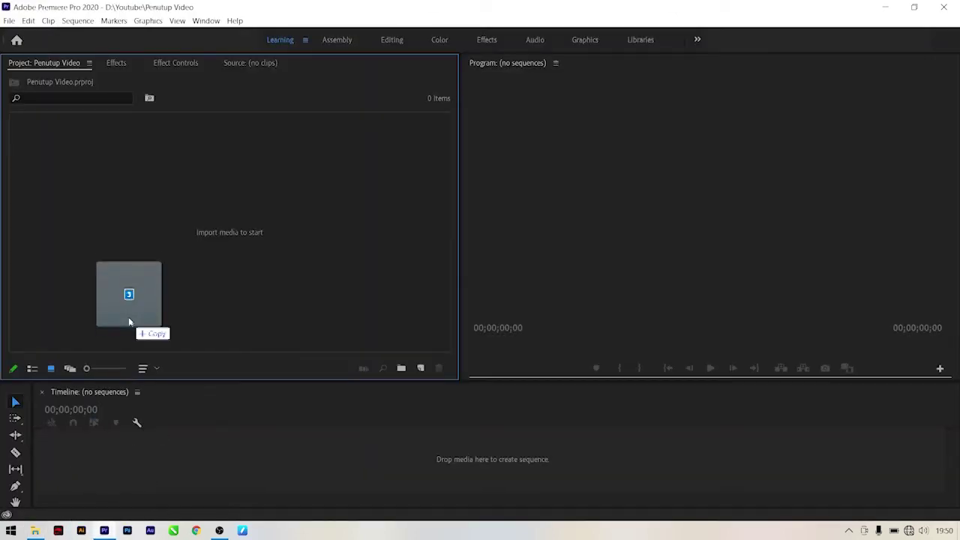
drag(101, 530, 127, 253)
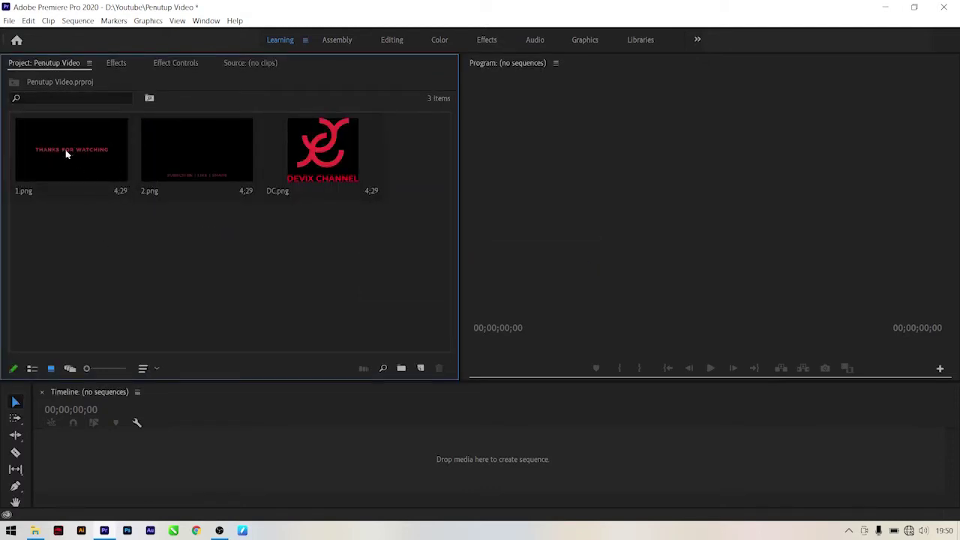
Create a new sequence named 1 by dragging 1.png onto the empty Timeline
click(69, 170)
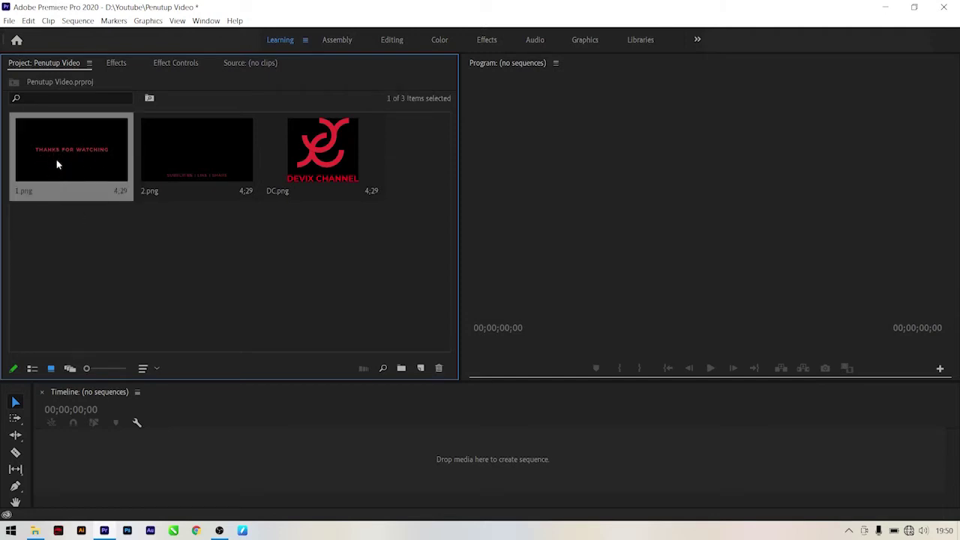
drag(89, 218, 68, 456)
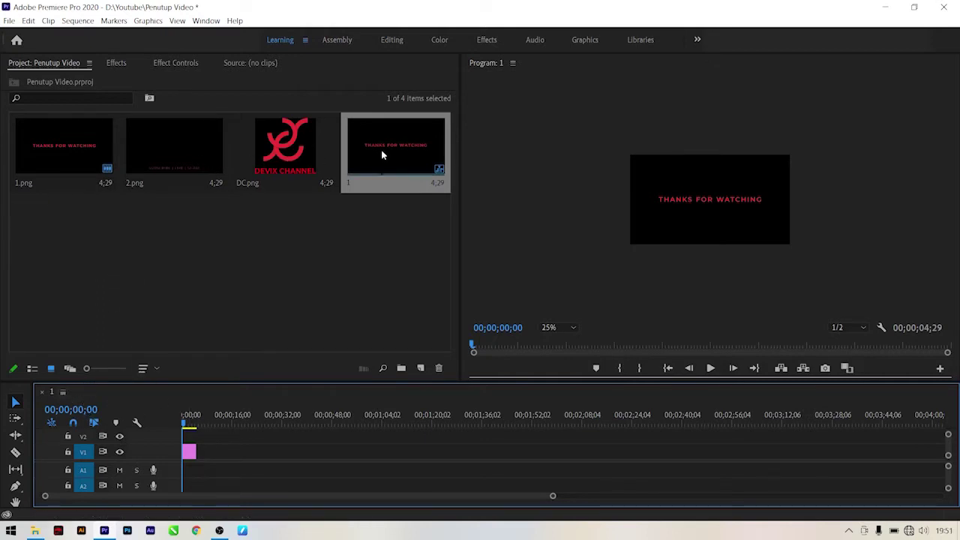
right_click(402, 165)
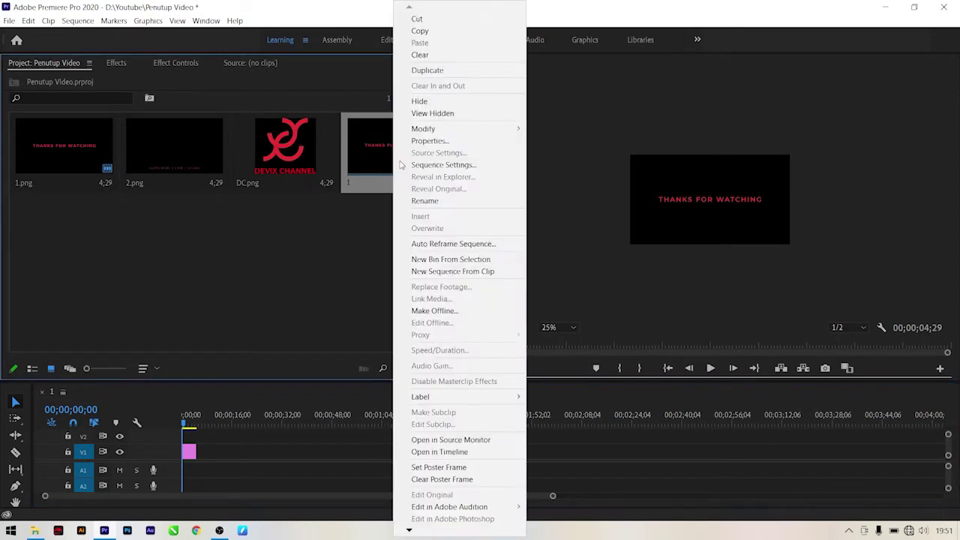
click(338, 249)
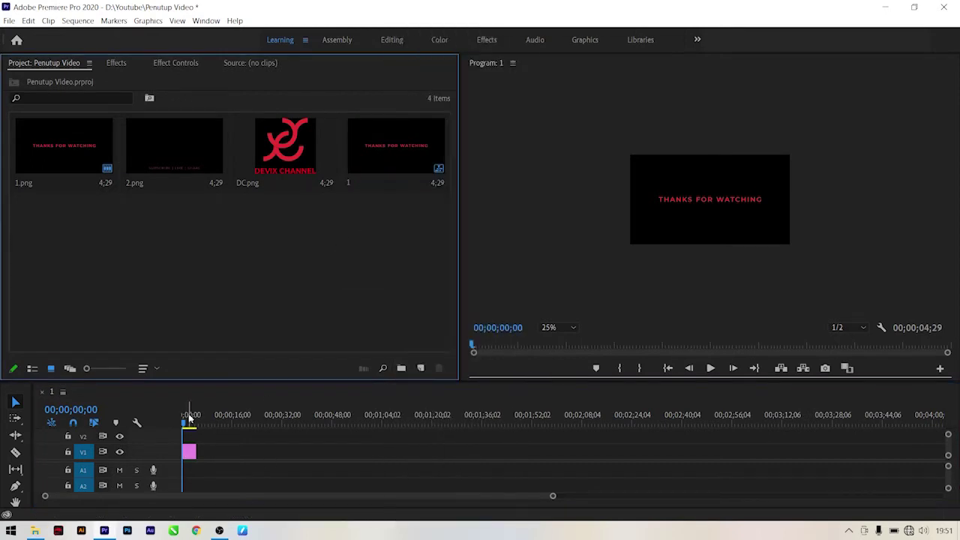
Zoom the timeline in on the 1.png clip and set the Program monitor zoom to Fit
click(555, 498)
drag(555, 498, 188, 495)
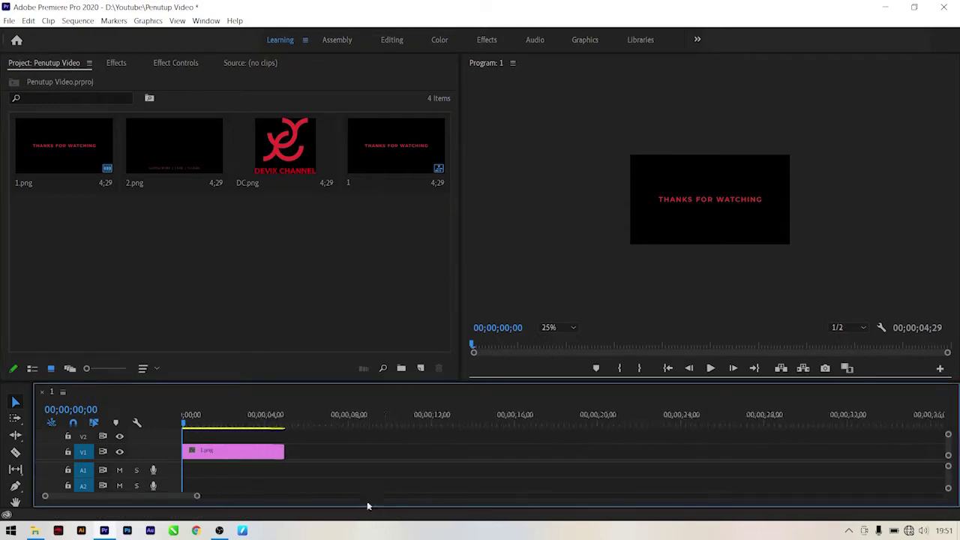
click(573, 327)
click(557, 342)
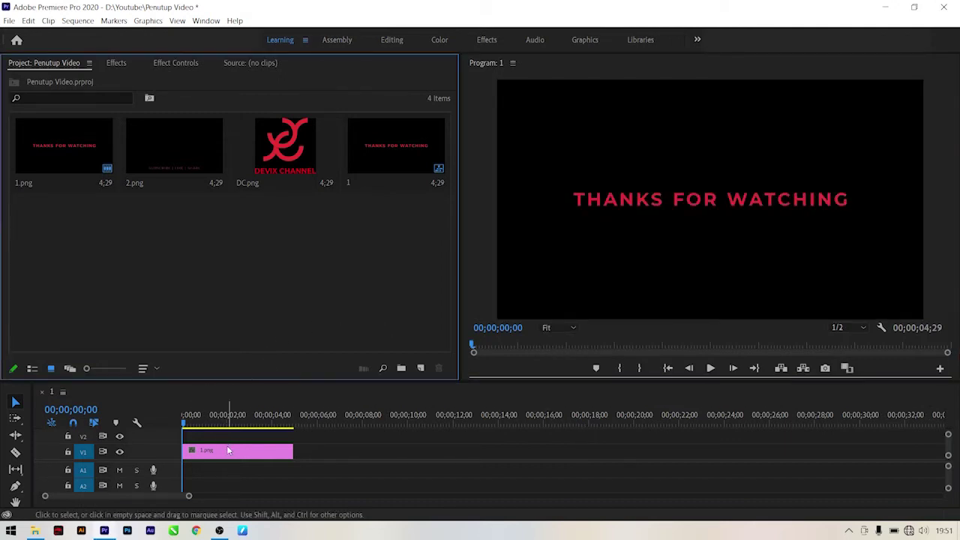
Create a near-white colour matte named Putih and place it on V1, with 1.png moved to V2
click(421, 369)
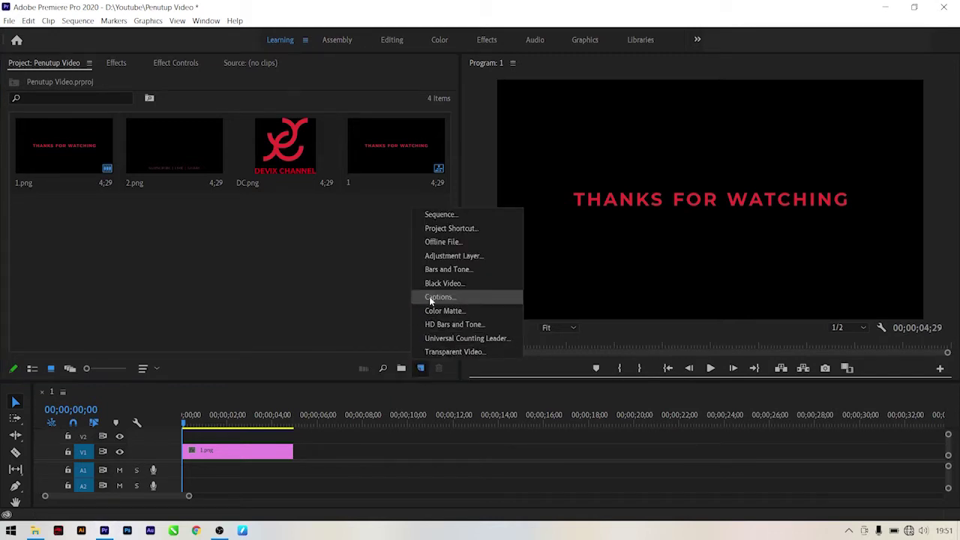
click(440, 313)
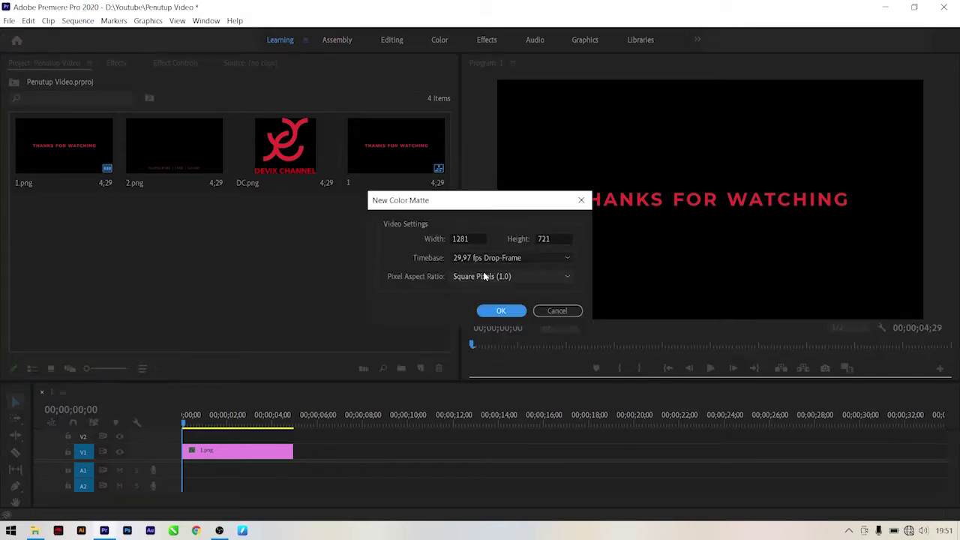
click(500, 311)
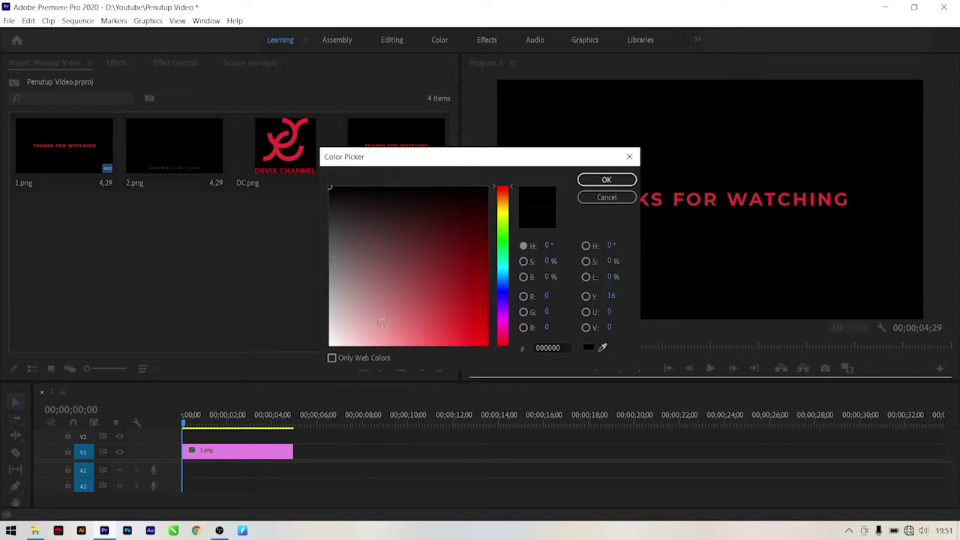
click(382, 323)
click(606, 180)
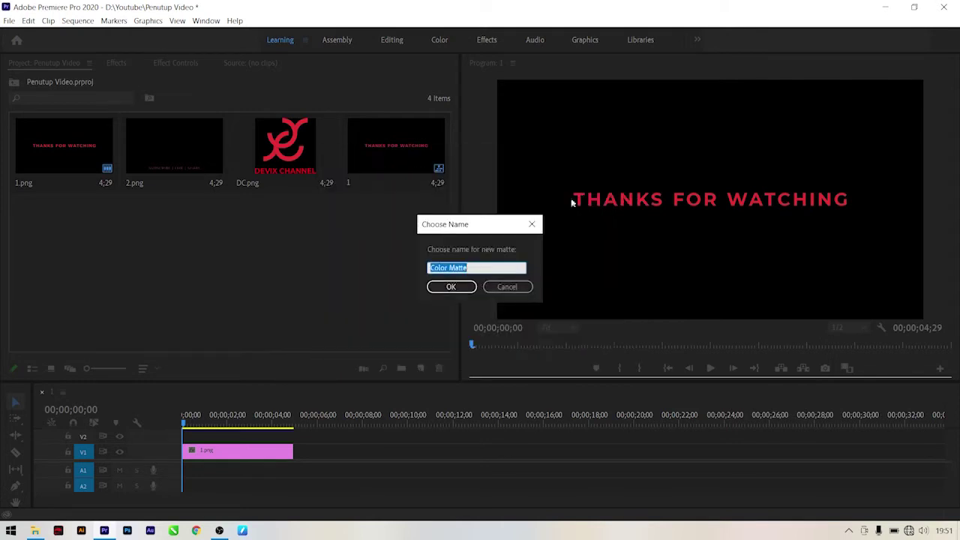
text(P)
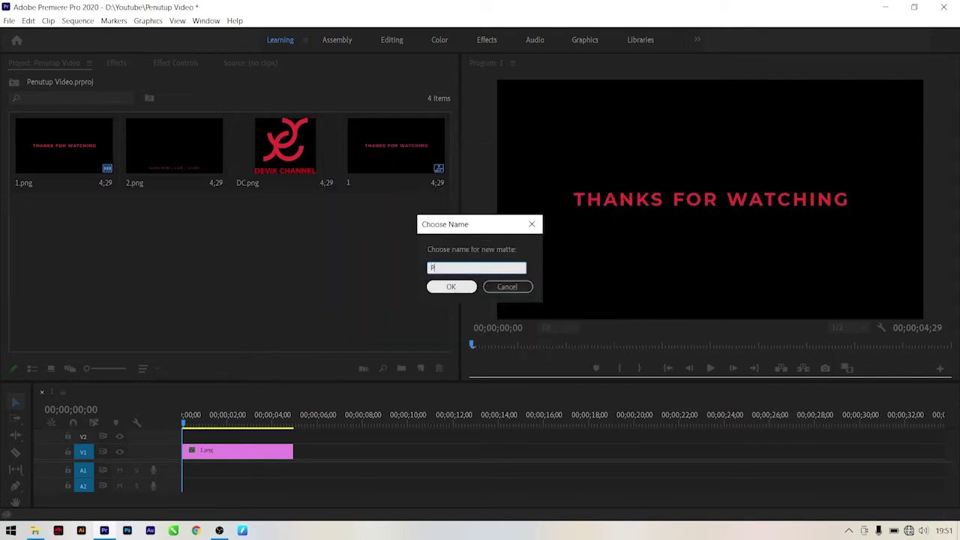
text(utih)
click(454, 285)
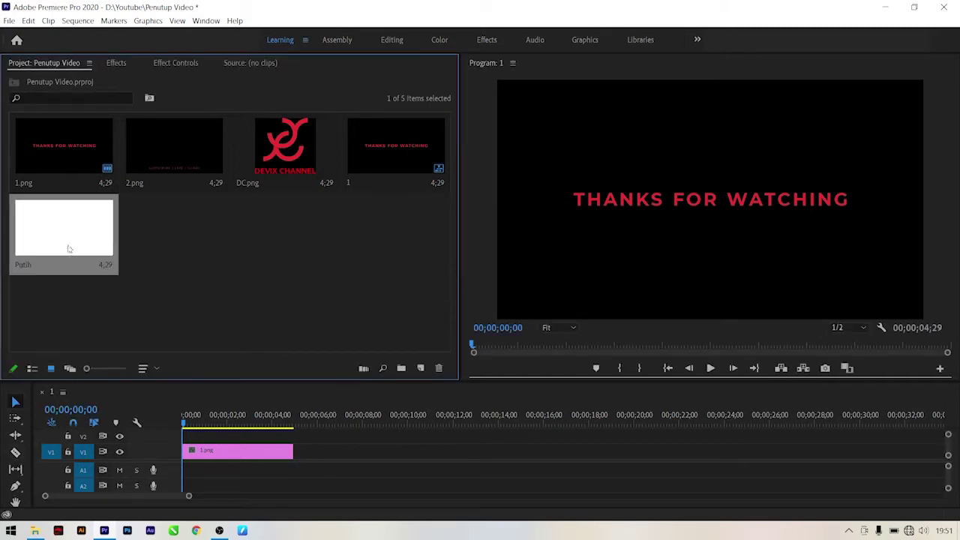
drag(196, 451, 191, 436)
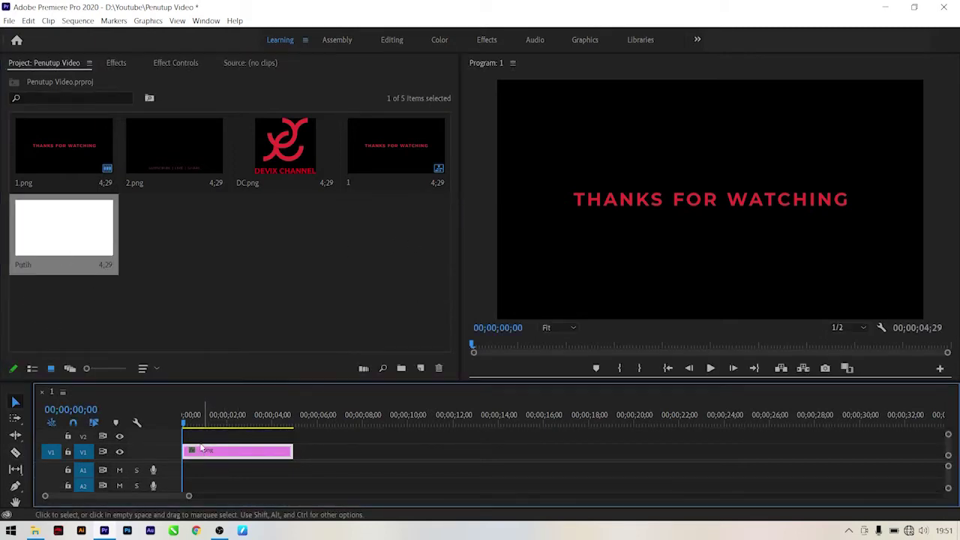
drag(75, 238, 197, 456)
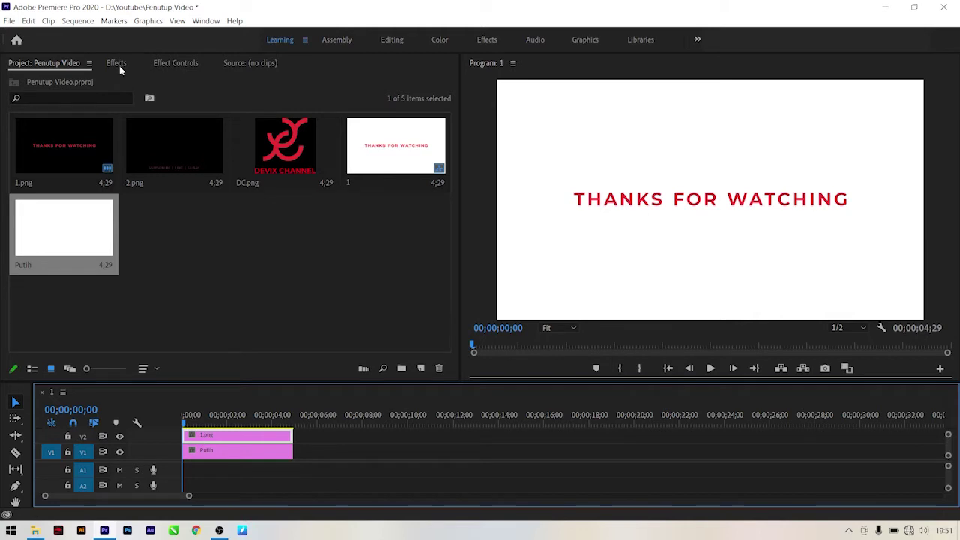
Apply the Dip to Black dissolve to the start of the Putih matte
click(117, 65)
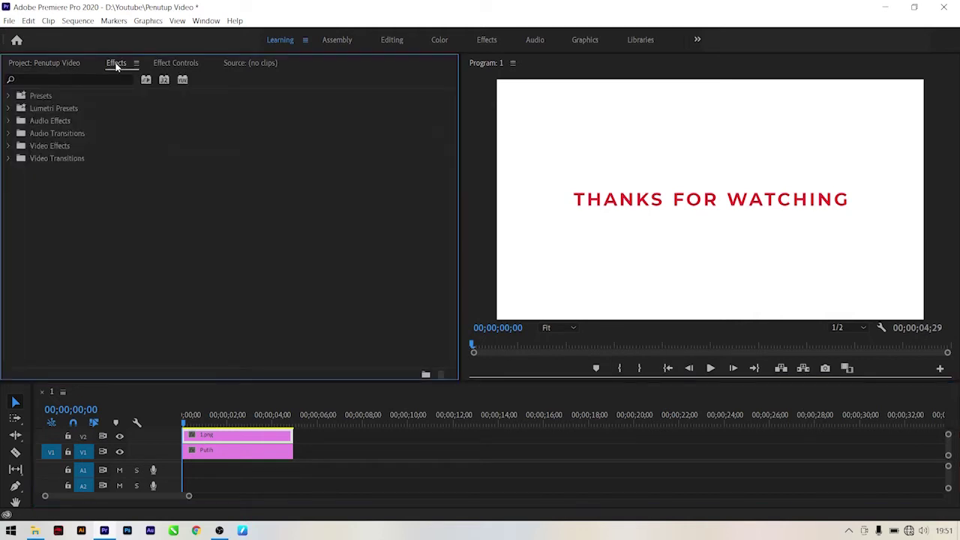
click(10, 159)
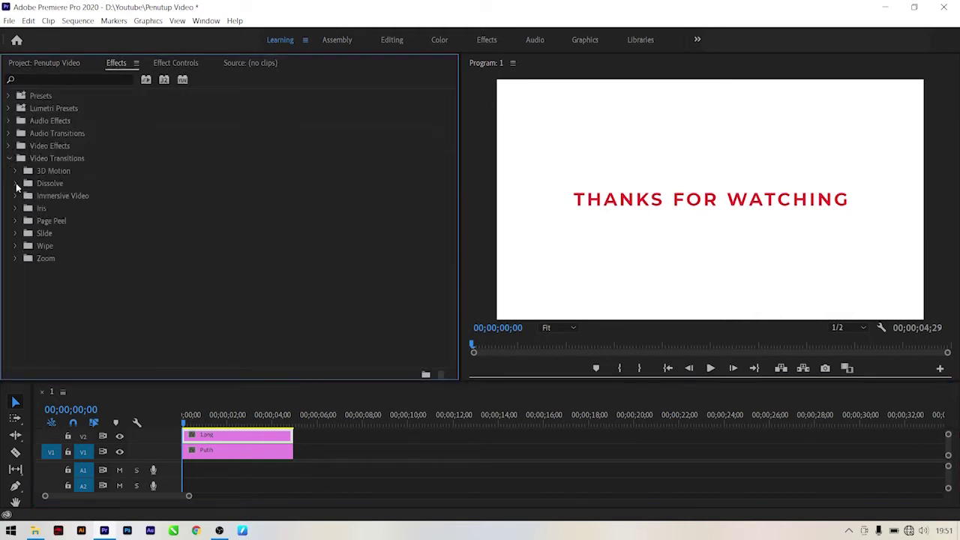
click(16, 184)
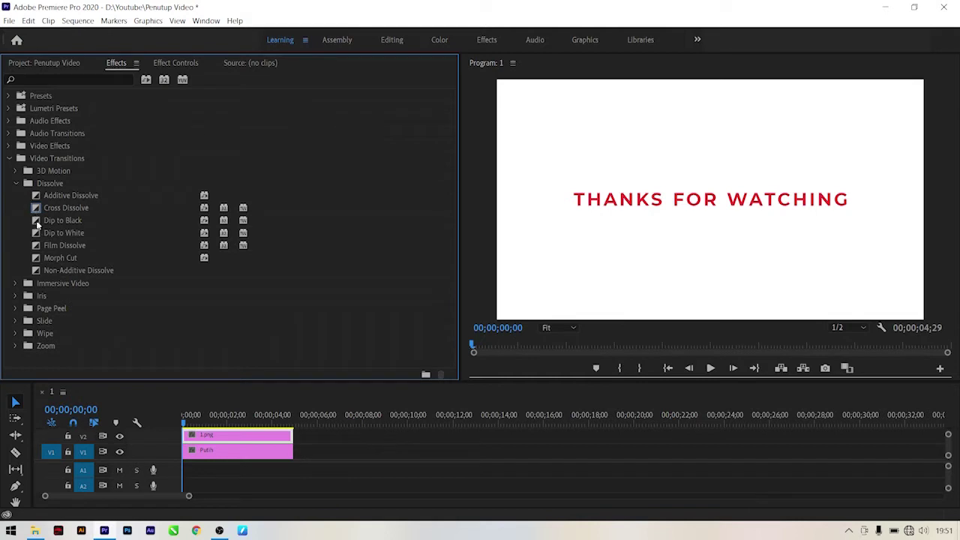
mouse_move(39, 222)
mouse_down()
mouse_move(191, 465)
mouse_move(192, 451)
mouse_up()
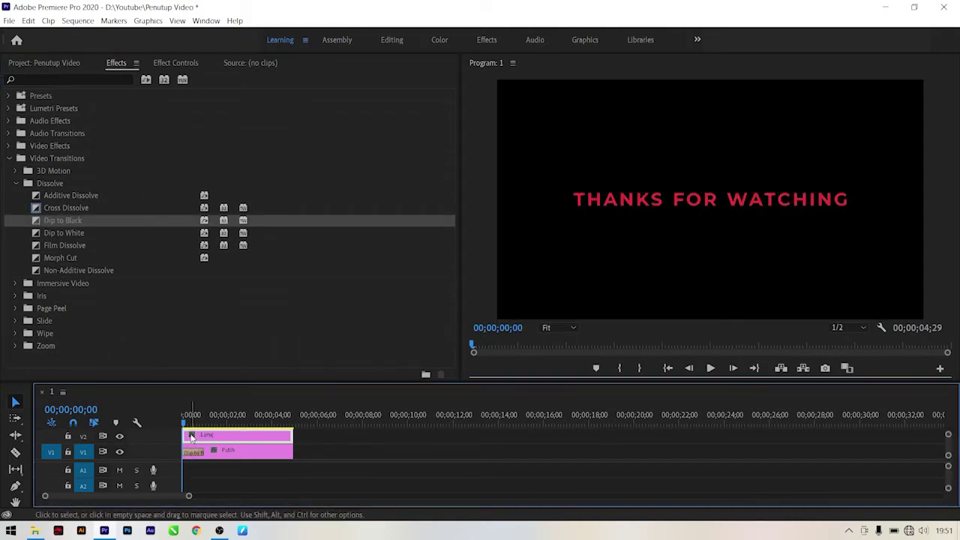
Start 1.png about one second later and extend Putih to 00;00;21;13
drag(191, 436, 213, 437)
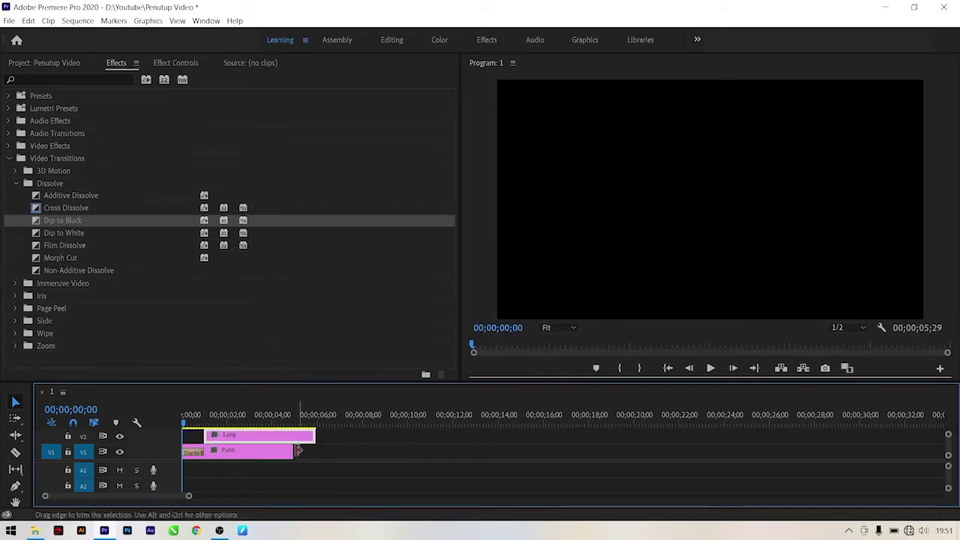
drag(297, 450, 666, 452)
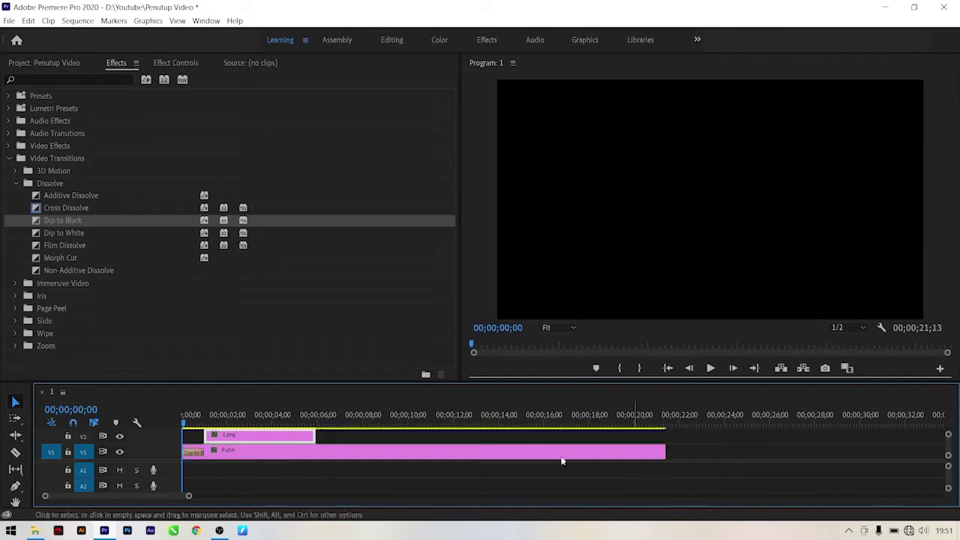
click(229, 417)
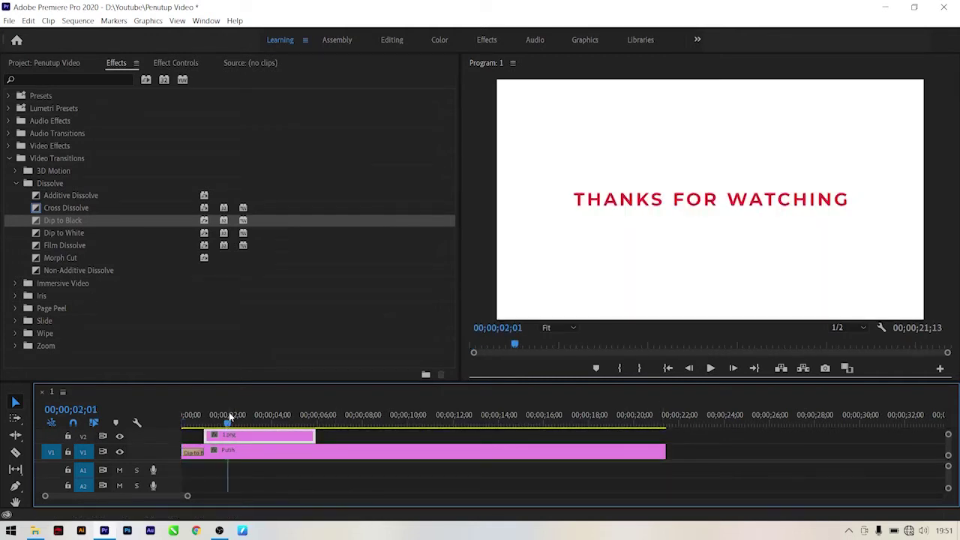
drag(230, 417, 221, 417)
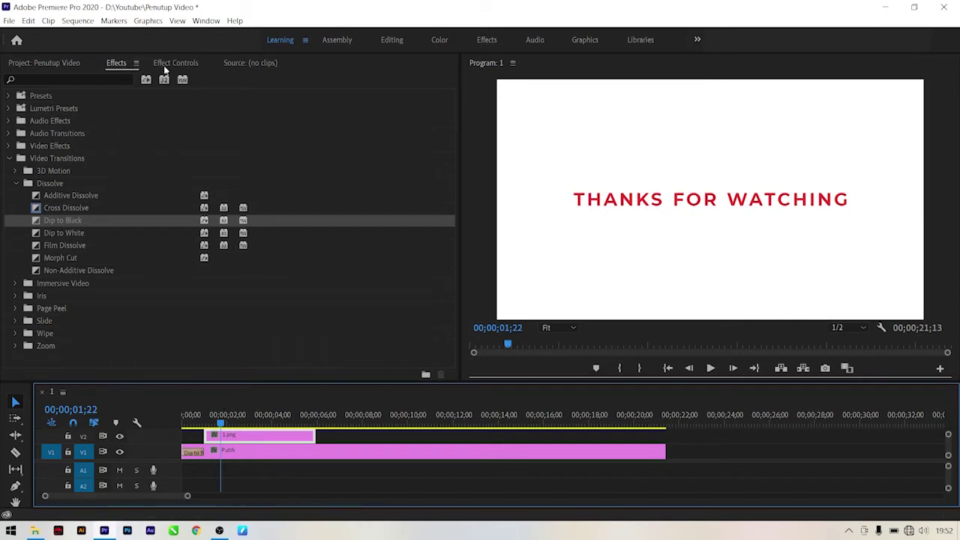
Search the effects for '3d' and apply Basic 3D to the 1.png title clip
click(68, 80)
text(3d)
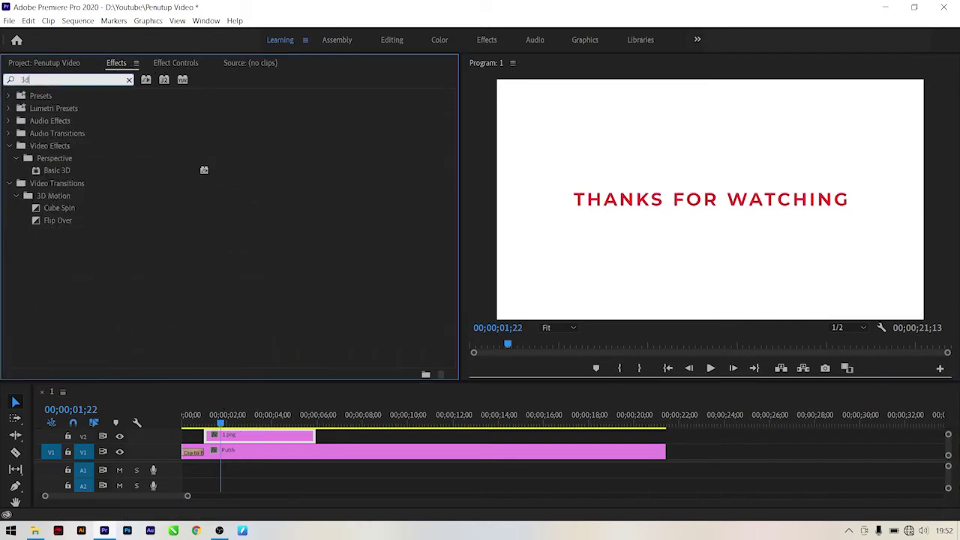
drag(50, 174, 231, 439)
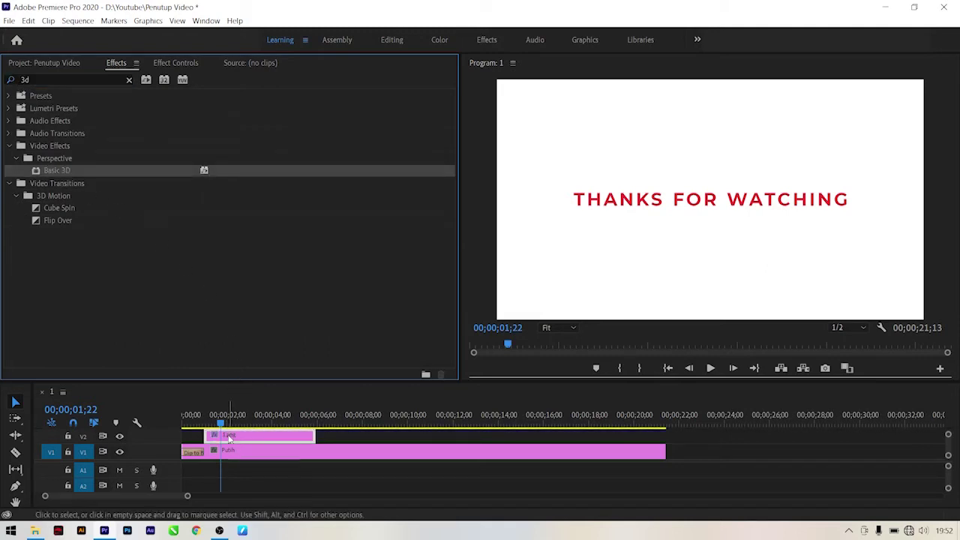
Set a Basic 3D Tilt keyframe of 0 at 00;00;01;20
drag(222, 422, 204, 423)
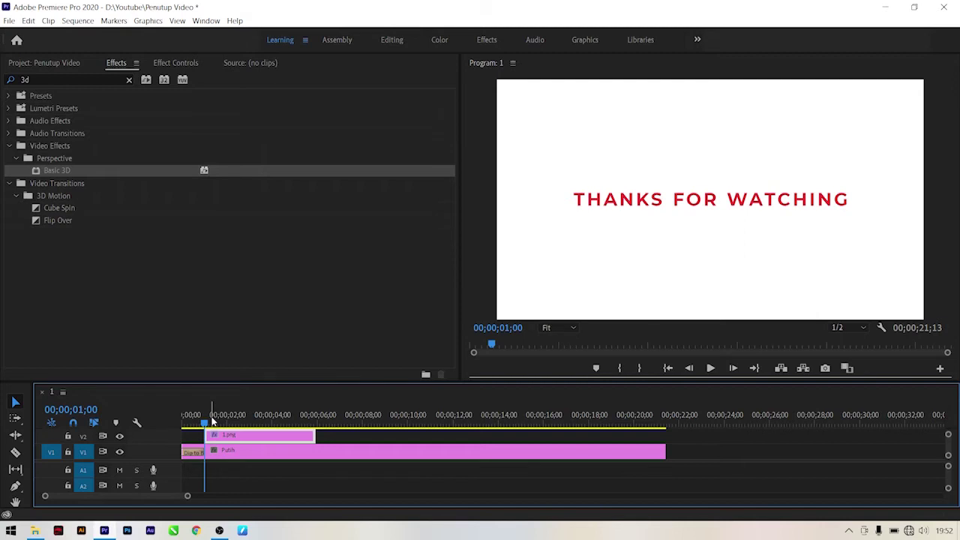
drag(212, 421, 219, 423)
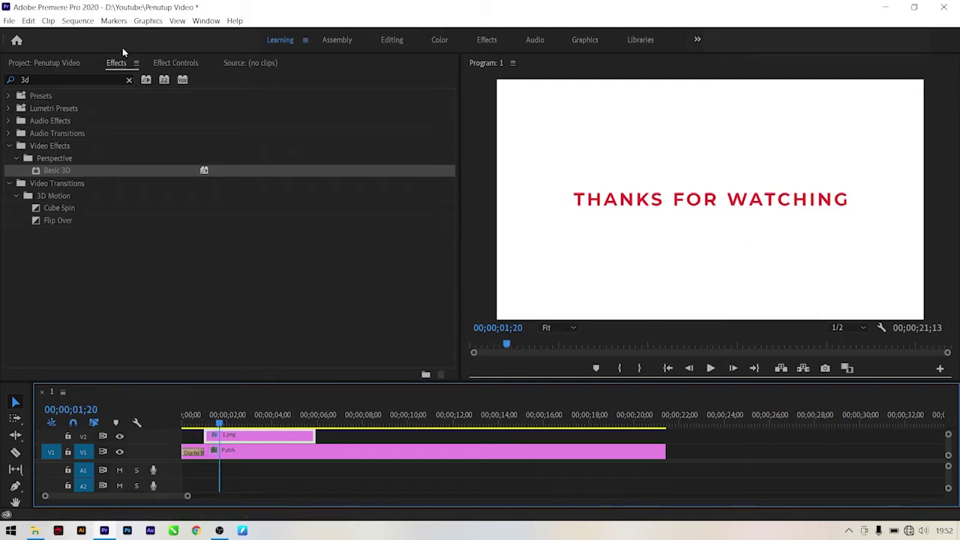
click(171, 64)
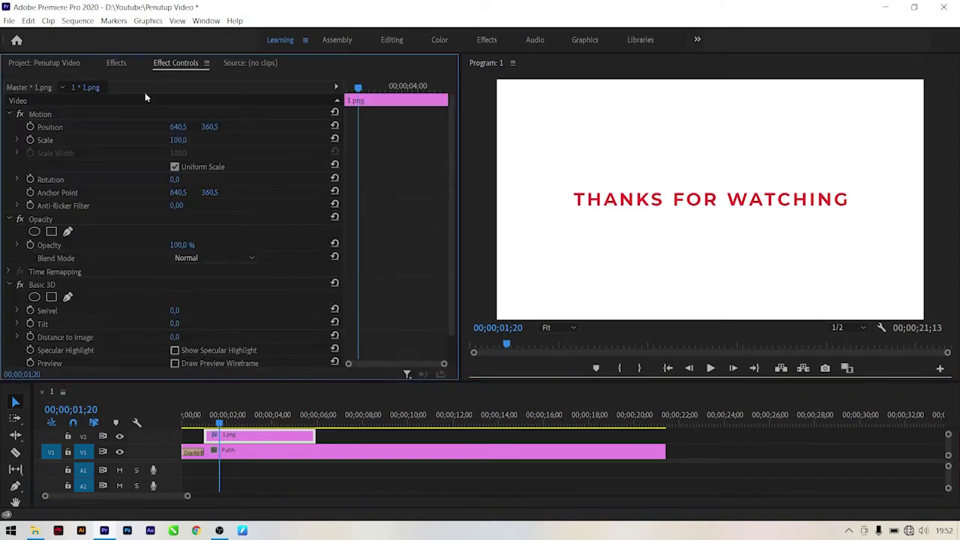
scroll(79, 285, down, 1)
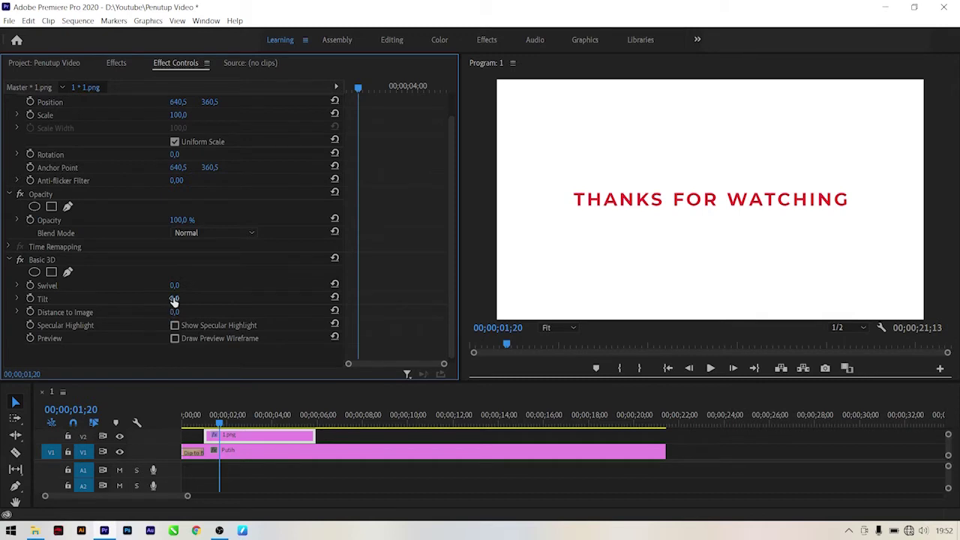
drag(174, 299, 171, 300)
text(4)
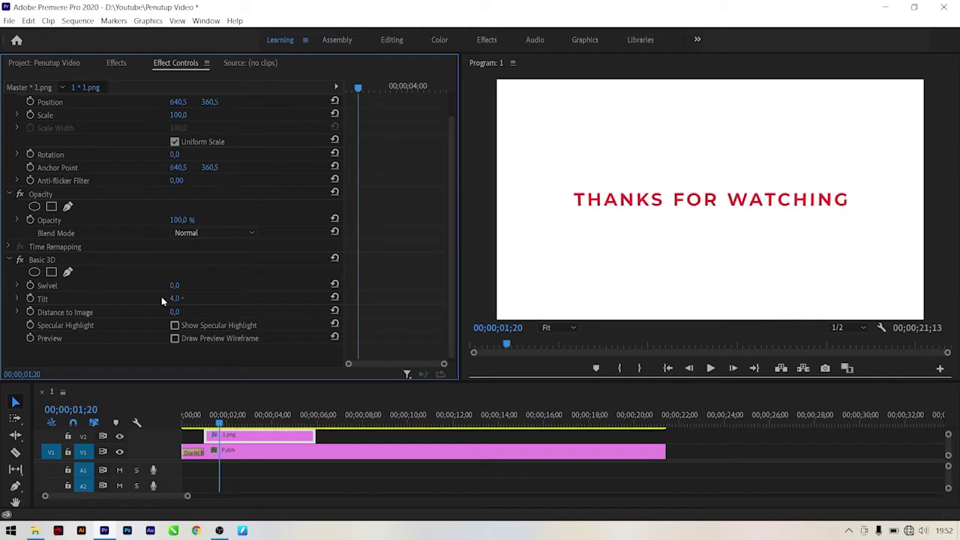
click(334, 297)
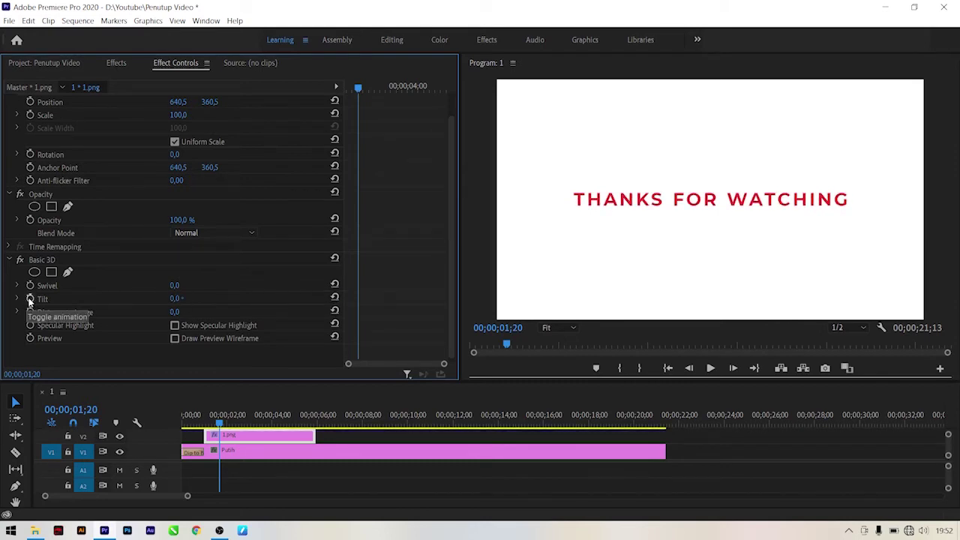
click(30, 300)
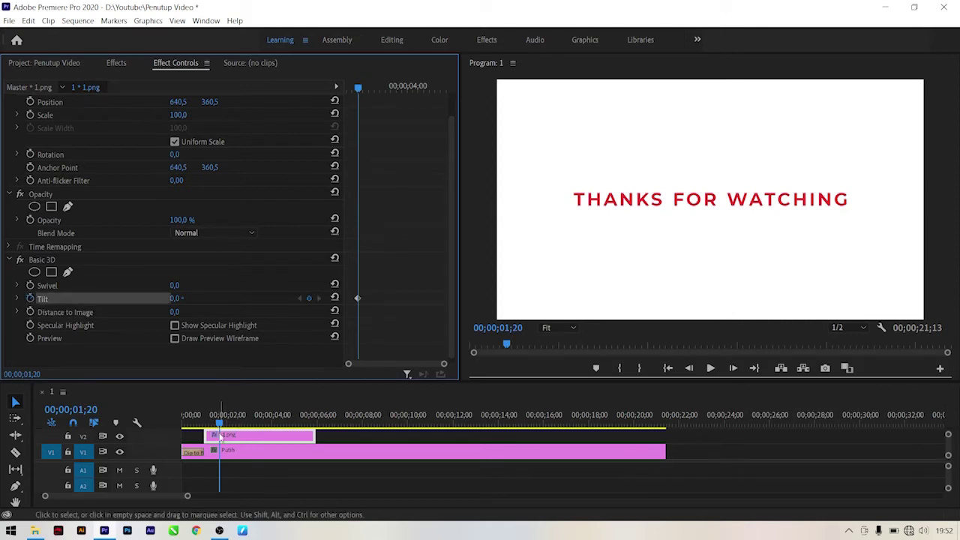
Set Tilt to -90 at 00;00;01;00 and give that keyframe Ease In
drag(359, 89, 337, 87)
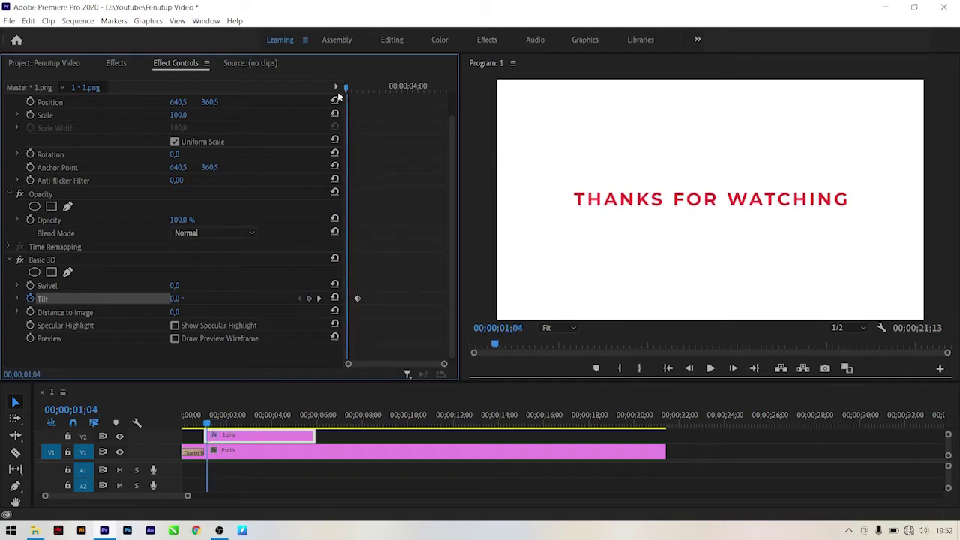
click(184, 301)
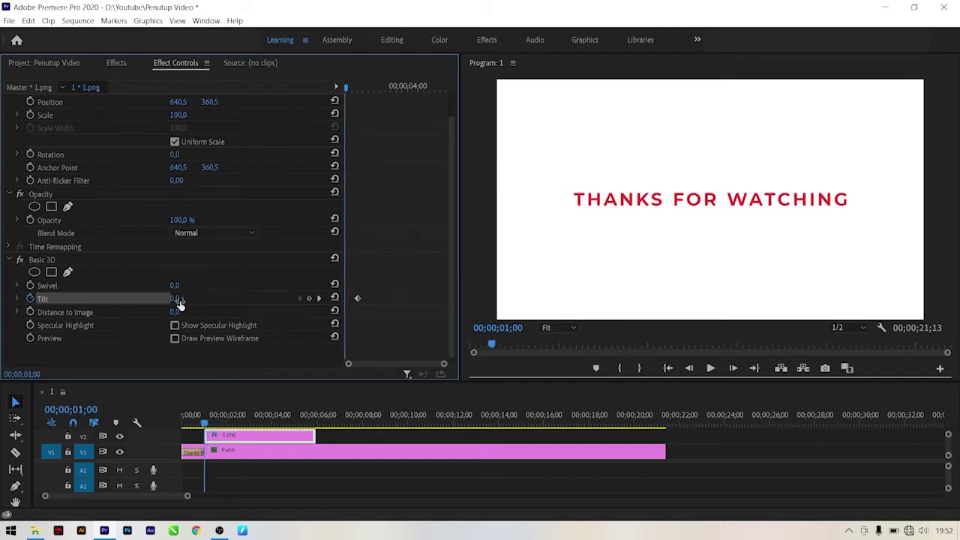
text(25)
key(Return)
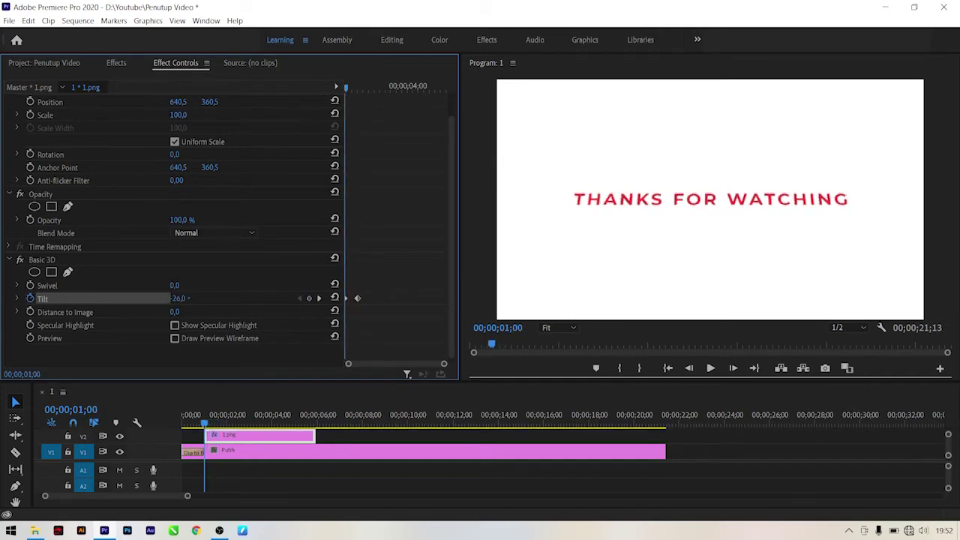
click(183, 299)
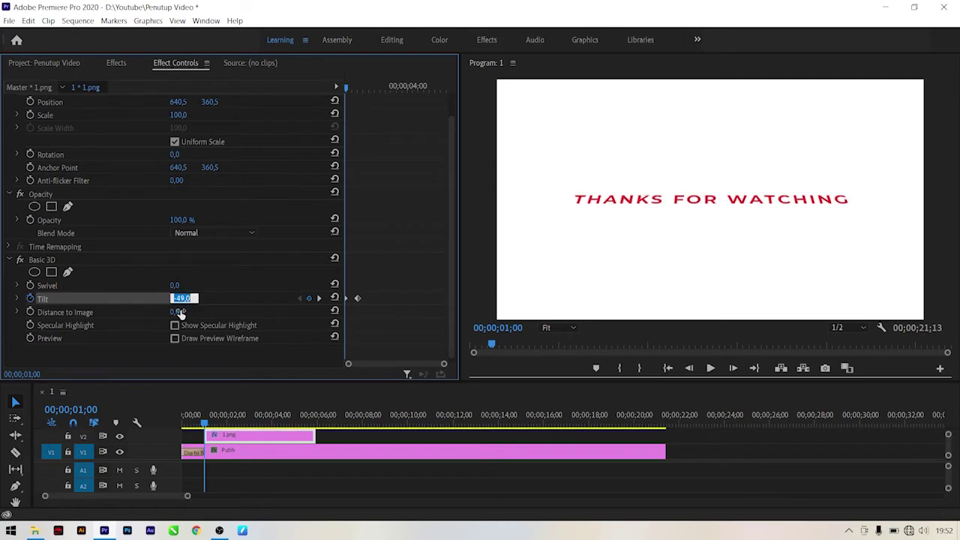
text(-)
key(Return)
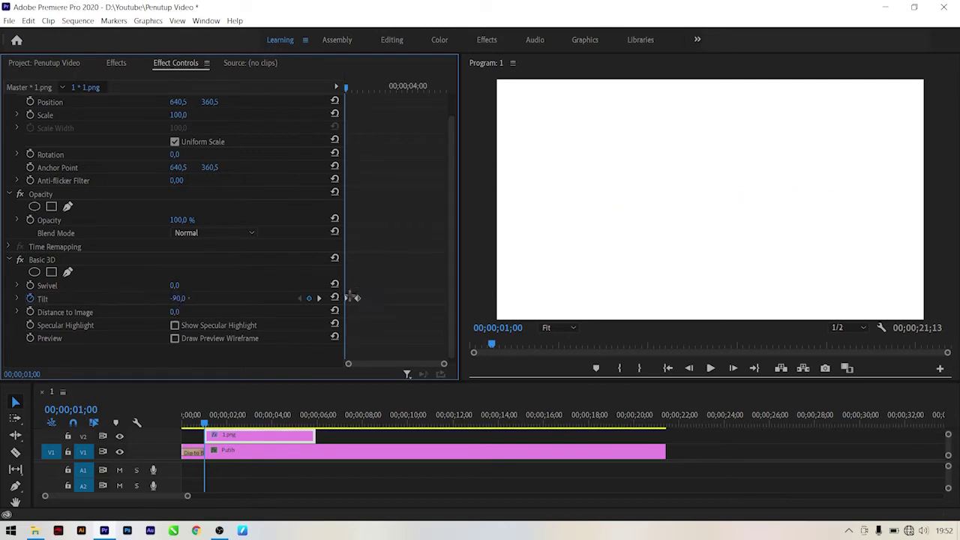
right_click(357, 298)
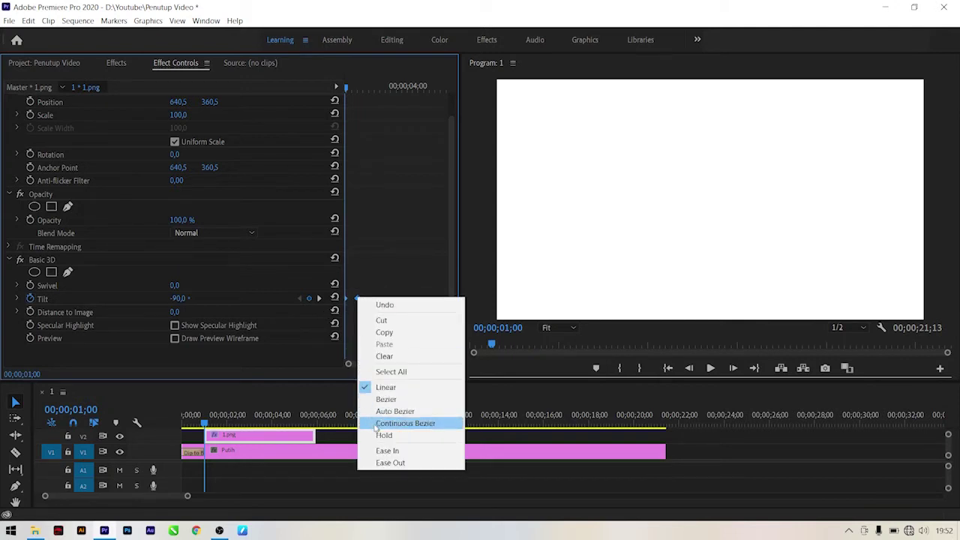
click(382, 450)
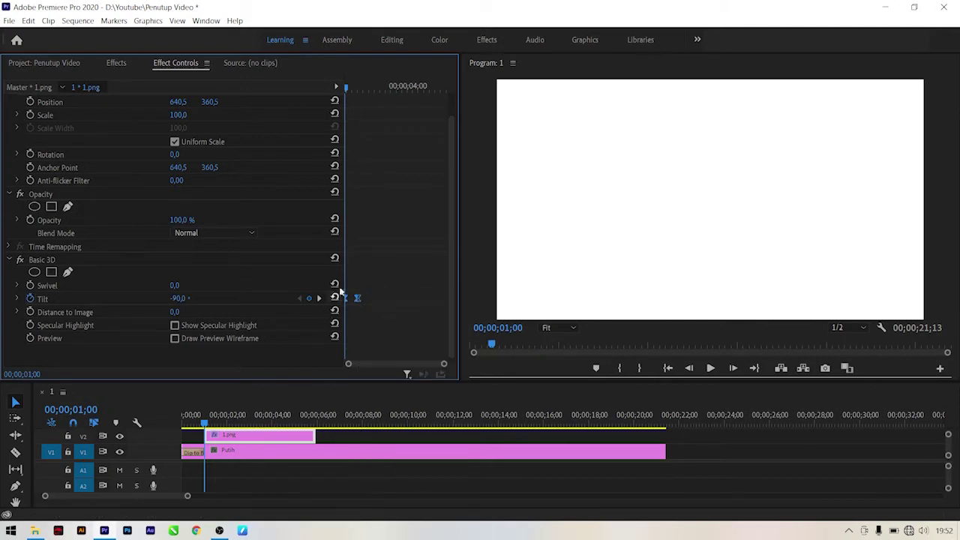
mouse_move(351, 90)
mouse_down()
mouse_move(376, 96)
mouse_move(359, 90)
mouse_up()
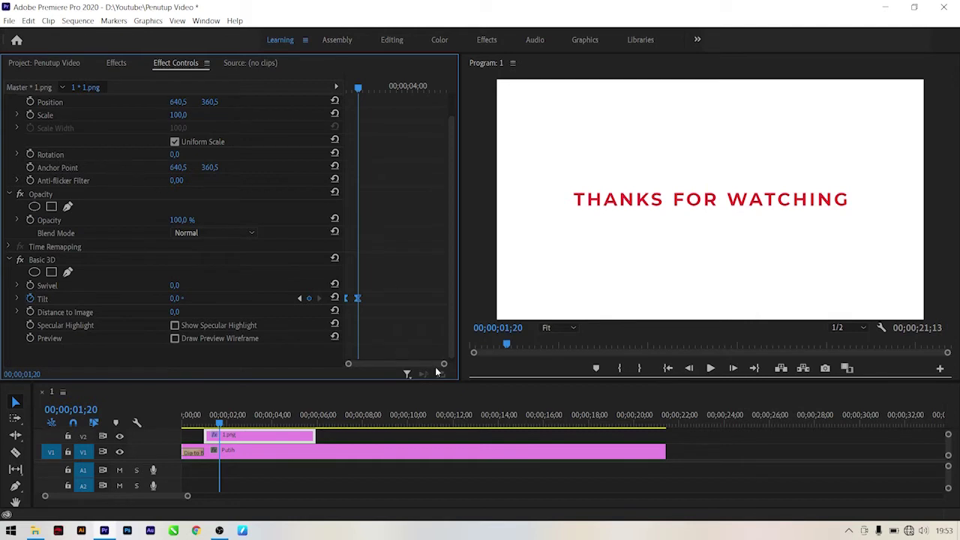
Keyframe the title's Scale from 30 at 1;00 to its current size at 1;20, eased, then preview
drag(444, 367, 423, 368)
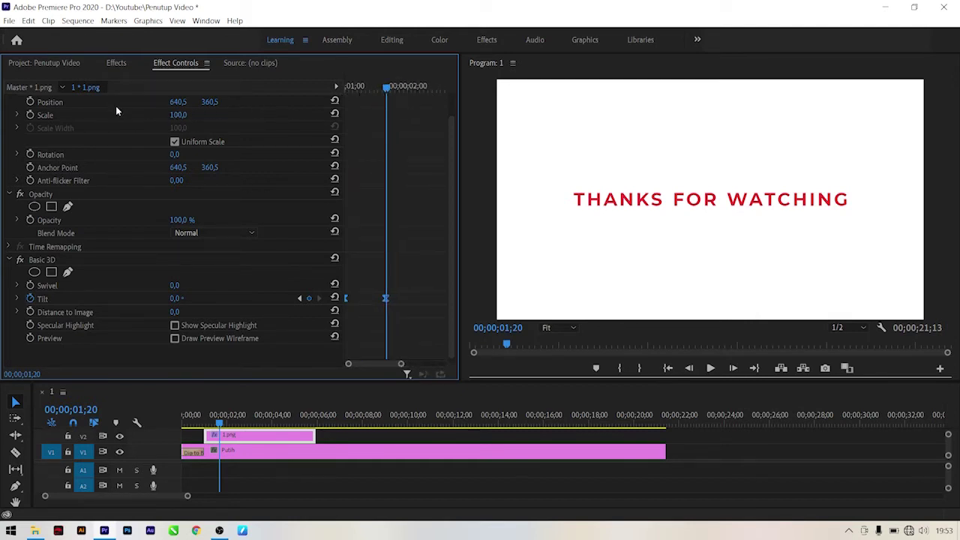
click(30, 114)
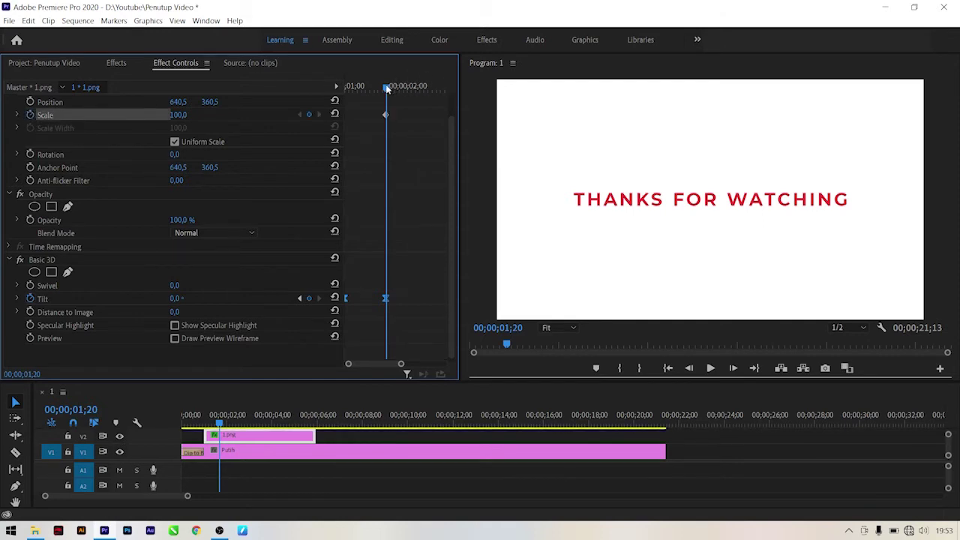
drag(386, 88, 306, 97)
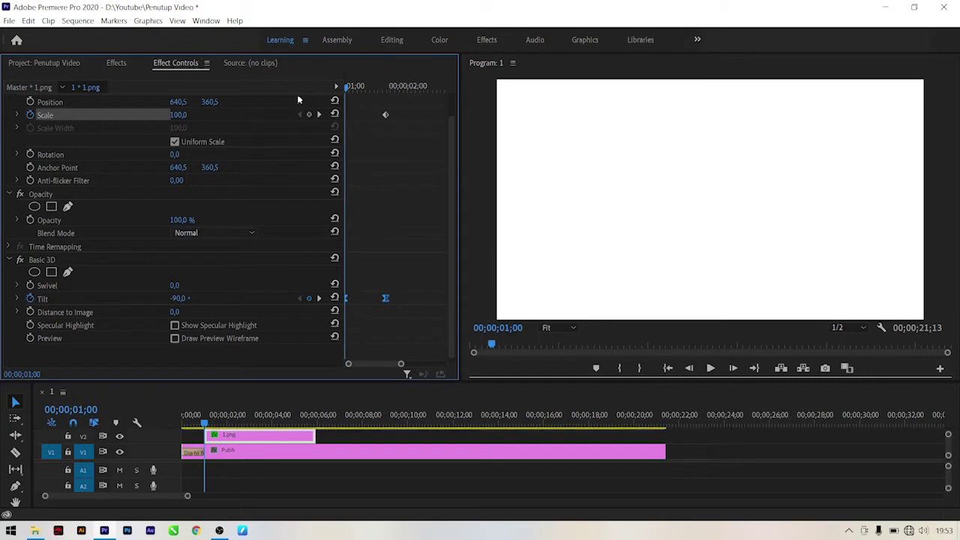
click(179, 116)
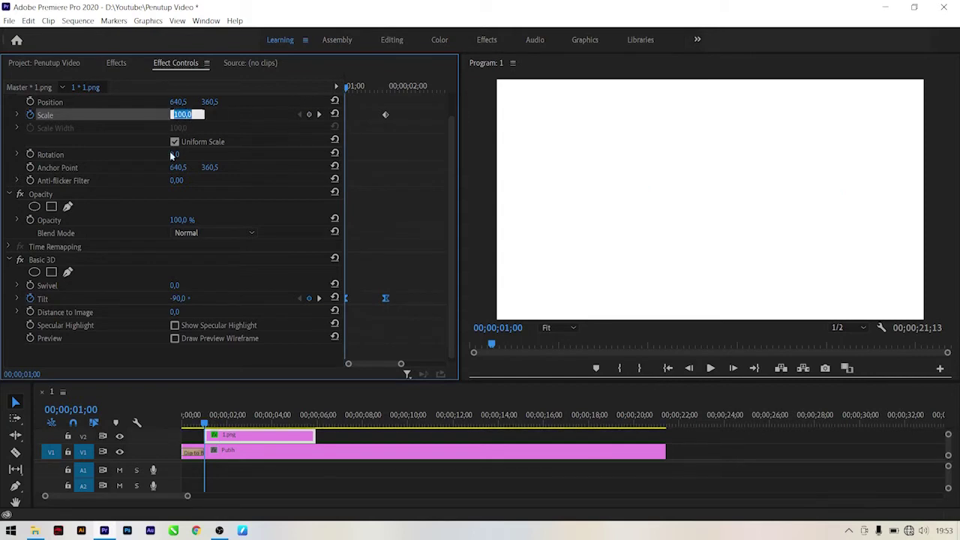
text(30)
key(Return)
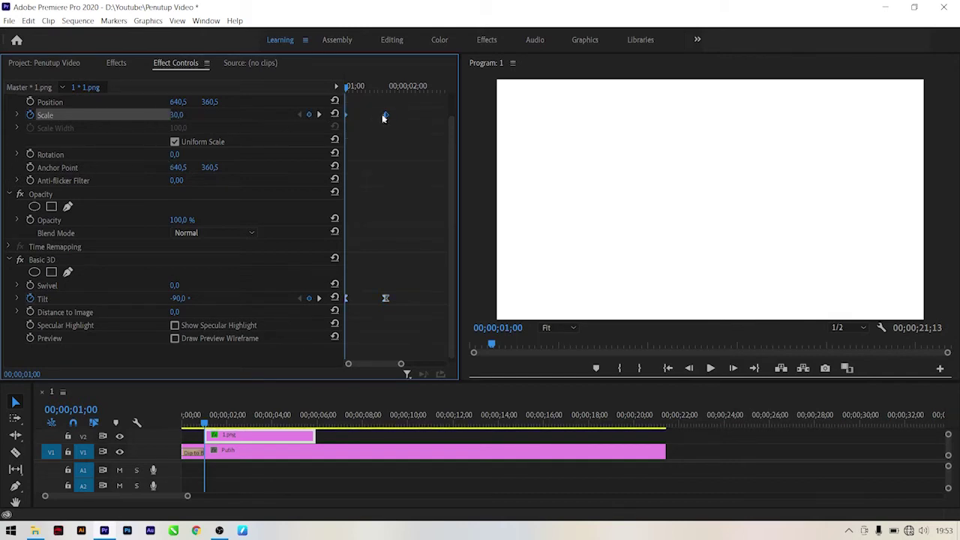
right_click(383, 117)
click(443, 267)
drag(360, 85, 322, 86)
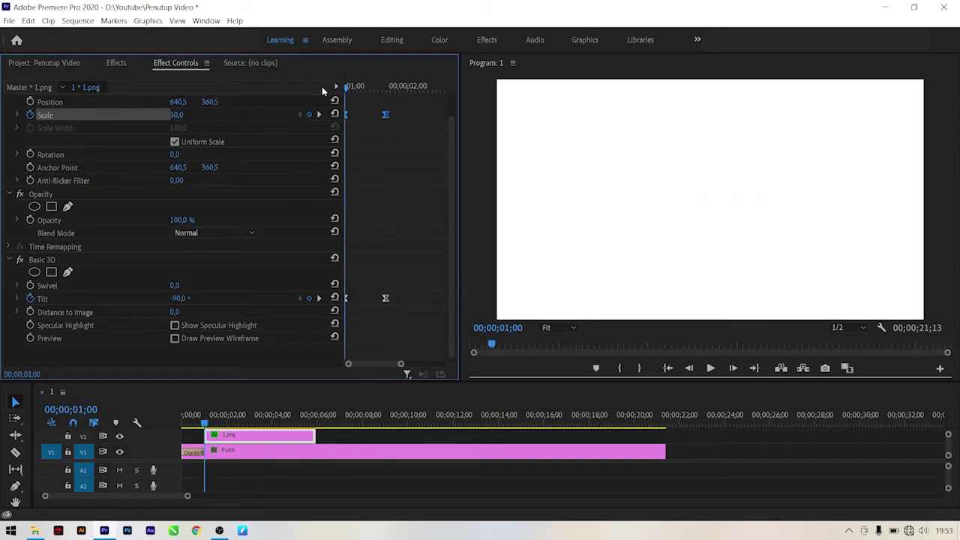
key(space)
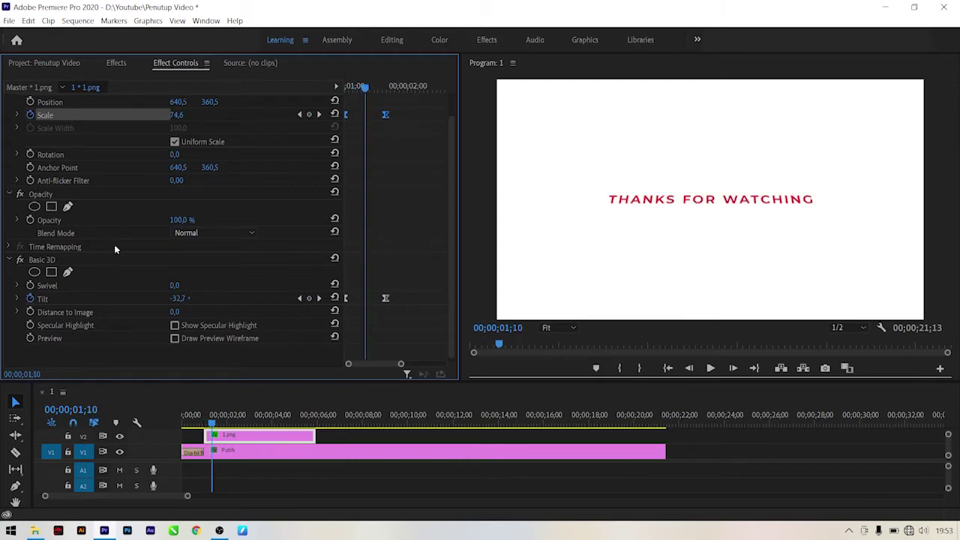
Fade the title's Opacity in from 0% at the clip start with an eased keyframe
click(28, 222)
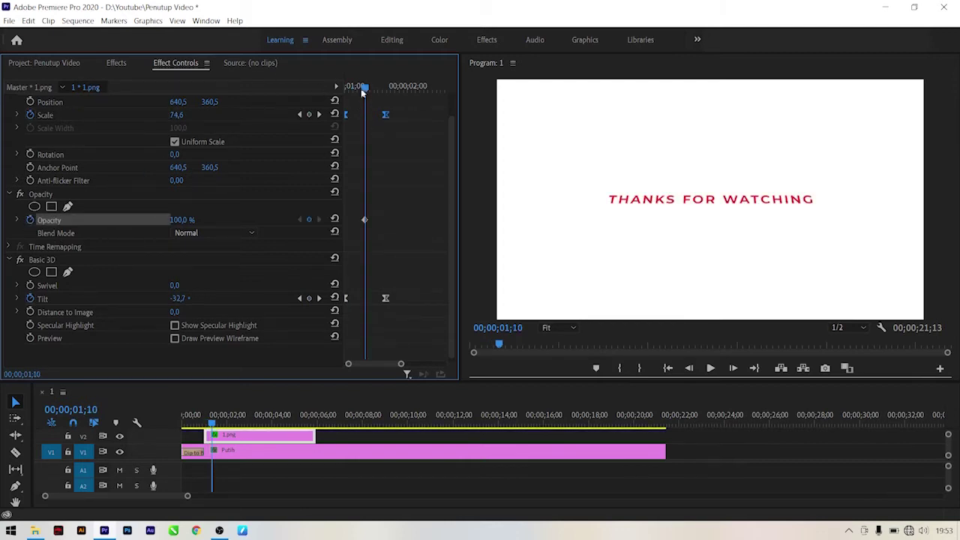
drag(367, 88, 277, 94)
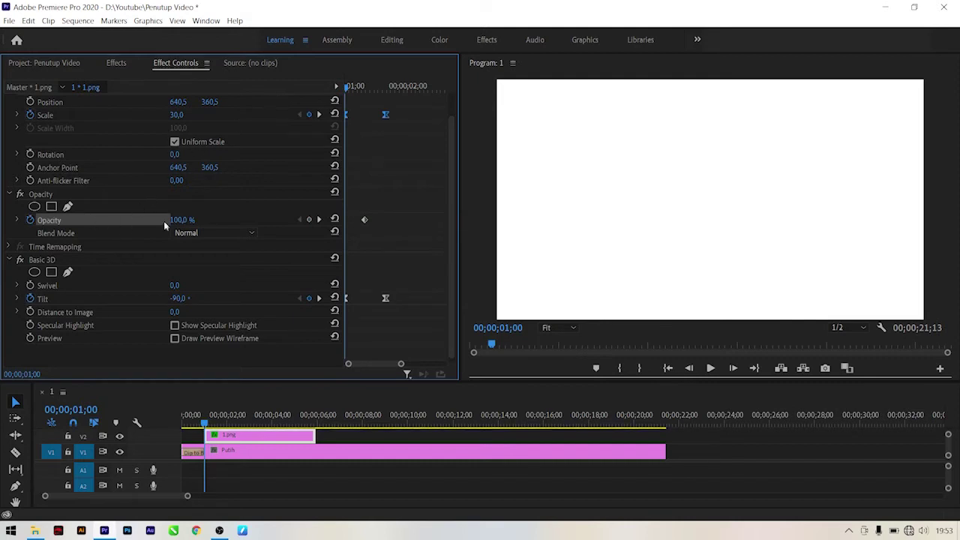
text(0)
key(Return)
drag(388, 201, 307, 245)
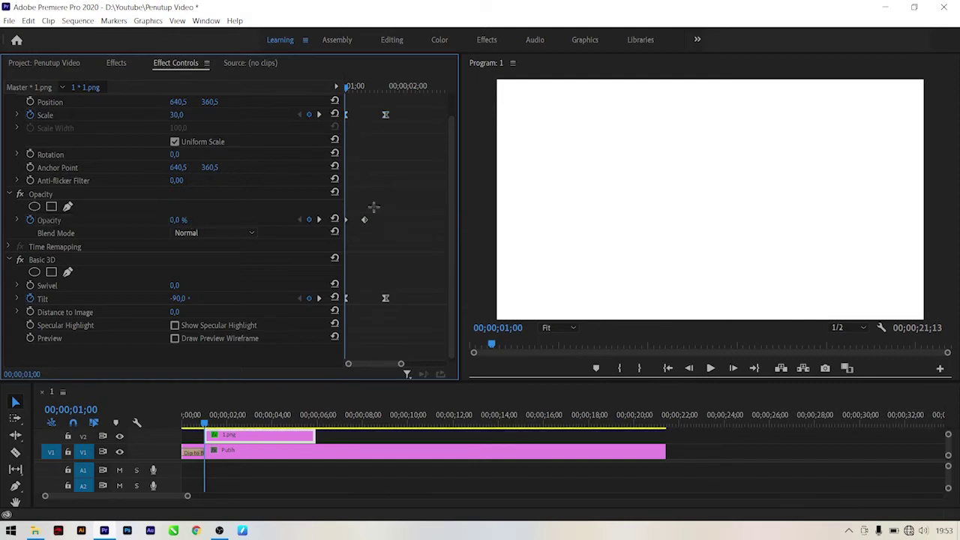
right_click(364, 219)
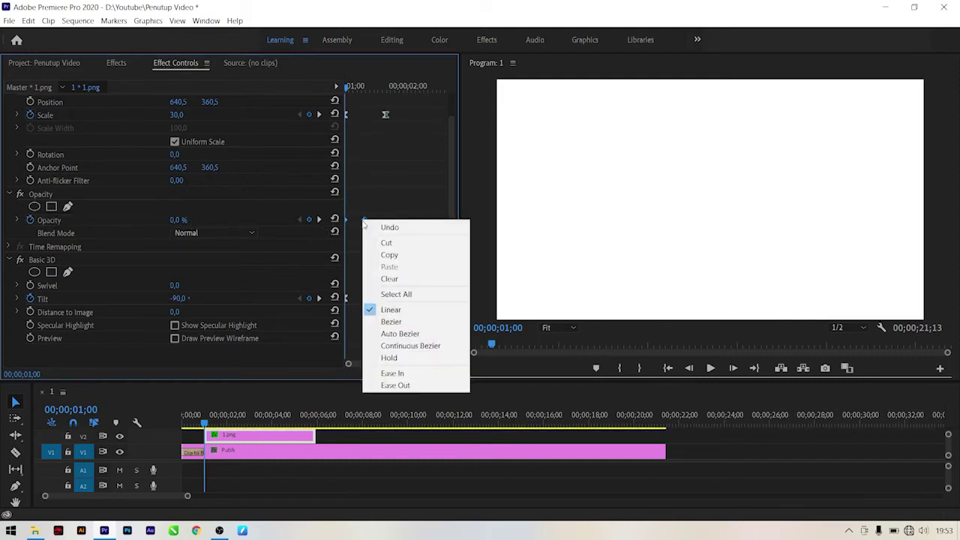
click(393, 373)
click(201, 430)
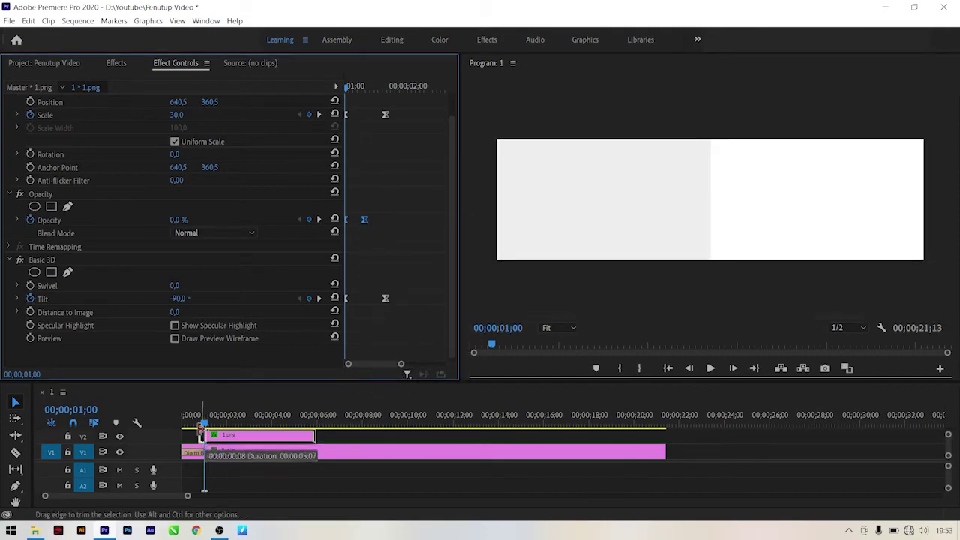
key(space)
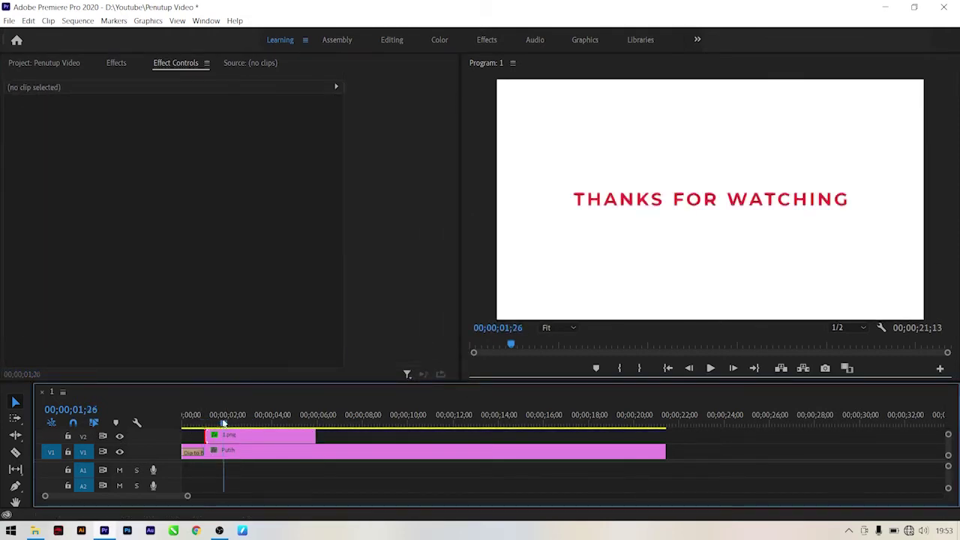
key(Home)
key(space)
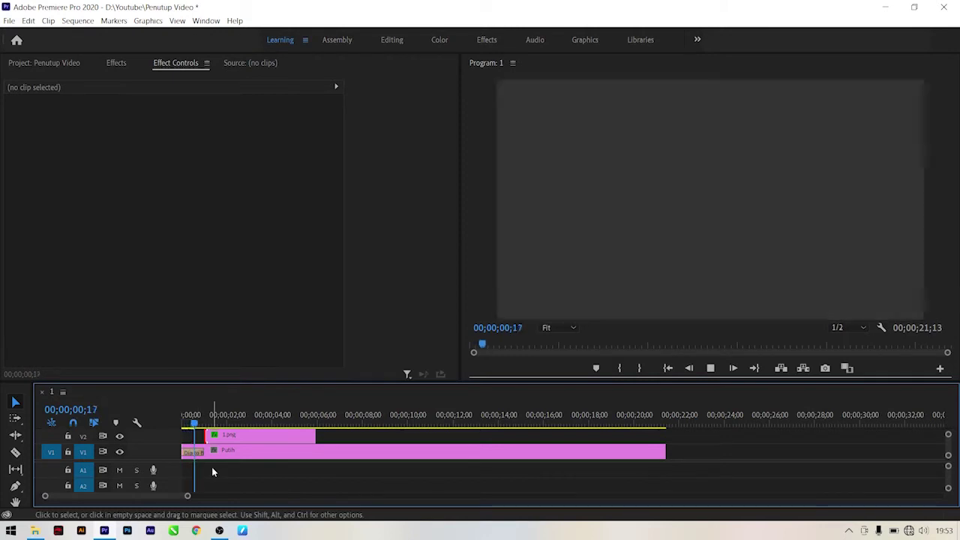
click(194, 419)
drag(193, 422, 176, 418)
key(space)
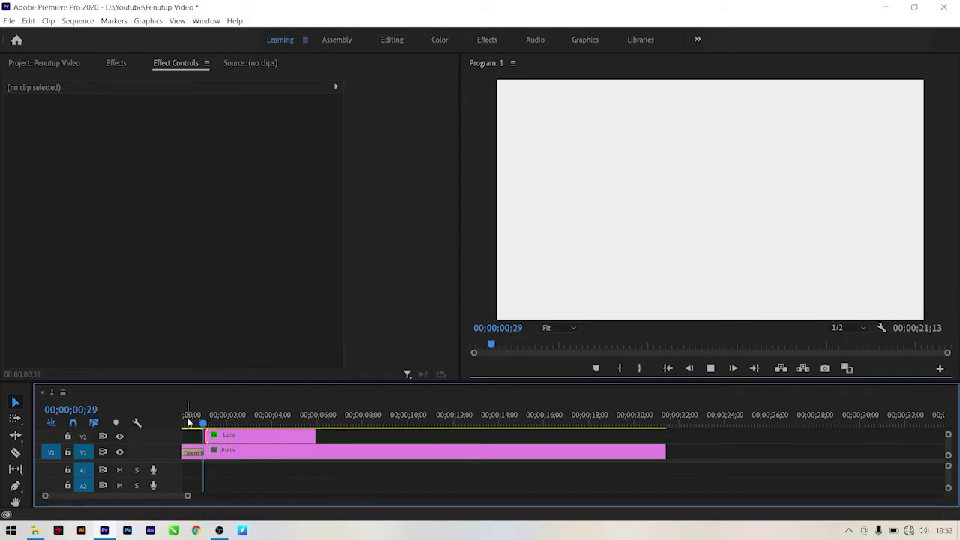
click(213, 418)
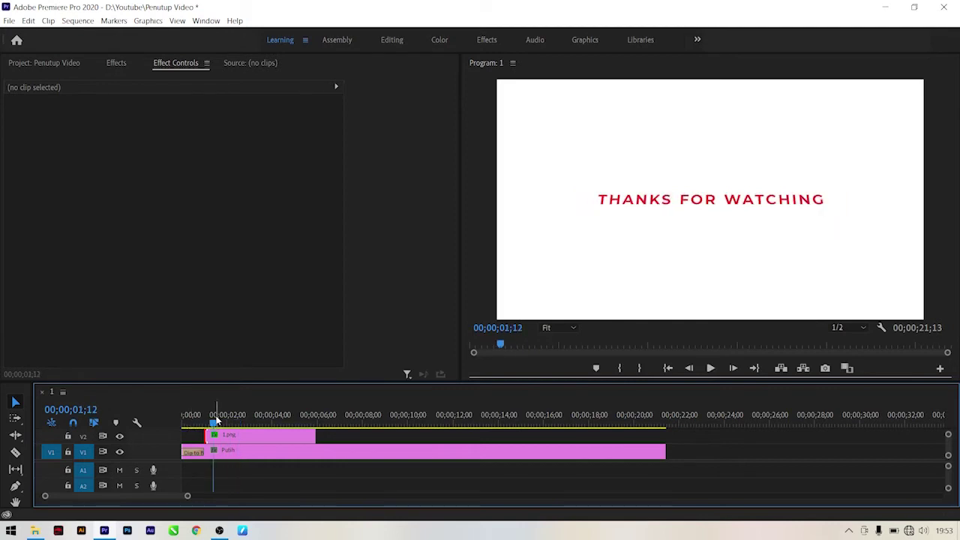
click(231, 435)
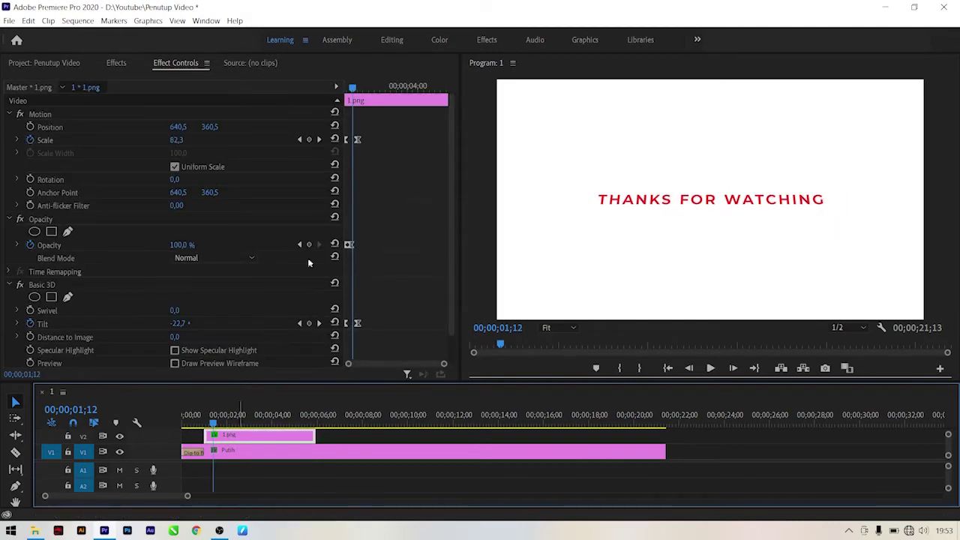
drag(368, 89, 370, 90)
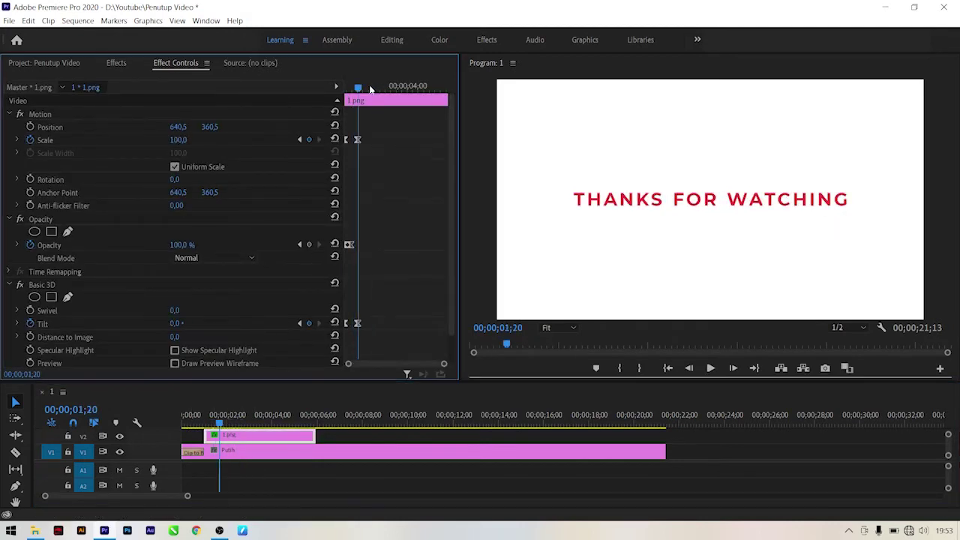
Add 2.png to the sequence and move it to track V3 starting near 00;00;01;20
click(57, 64)
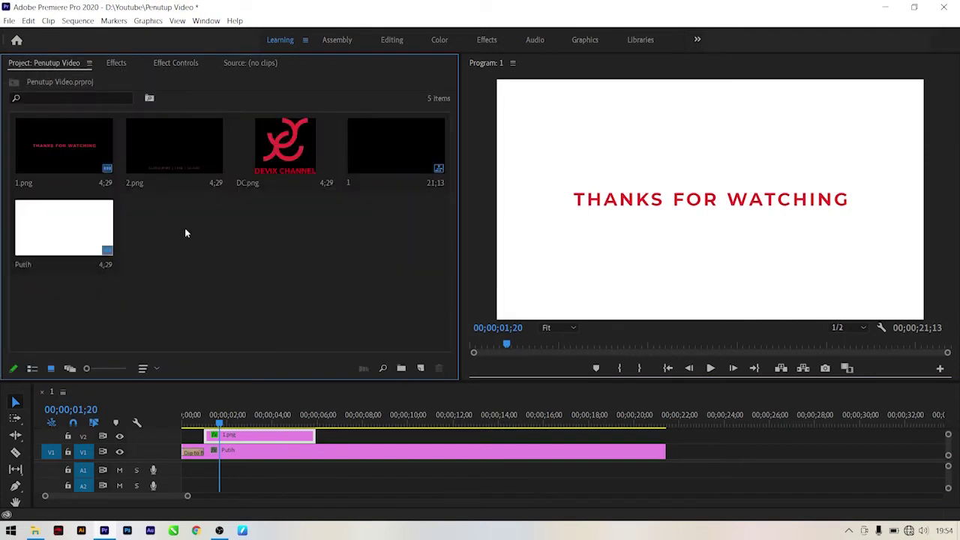
click(174, 150)
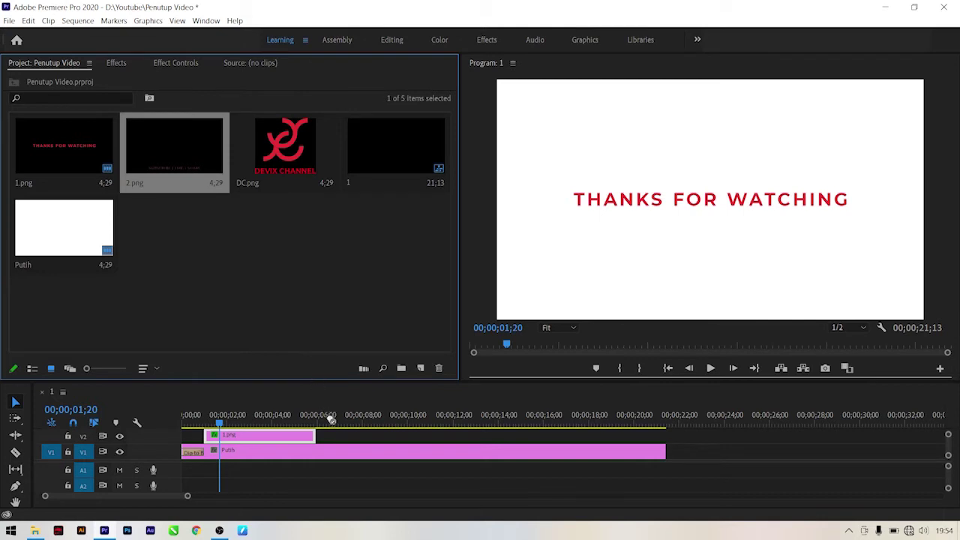
drag(331, 421, 343, 440)
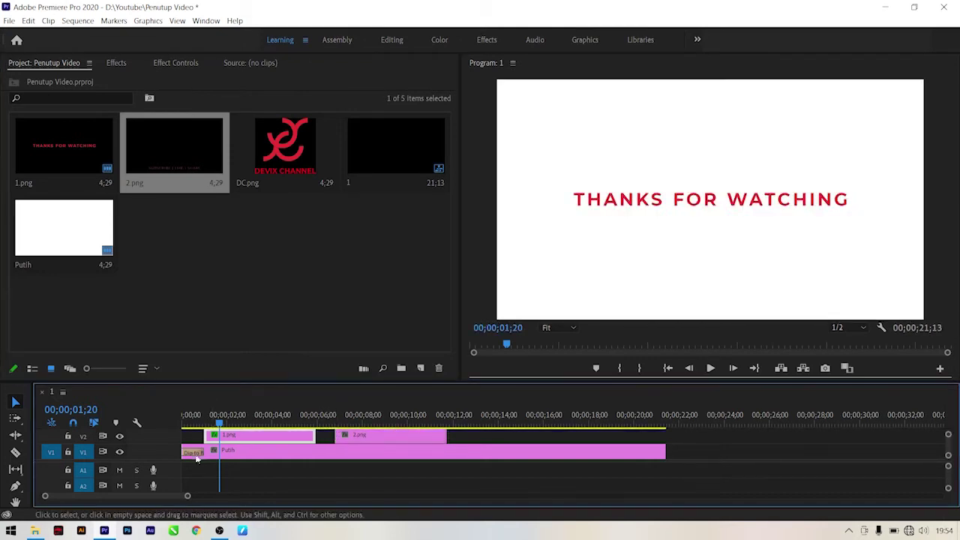
scroll(161, 480, up, 1)
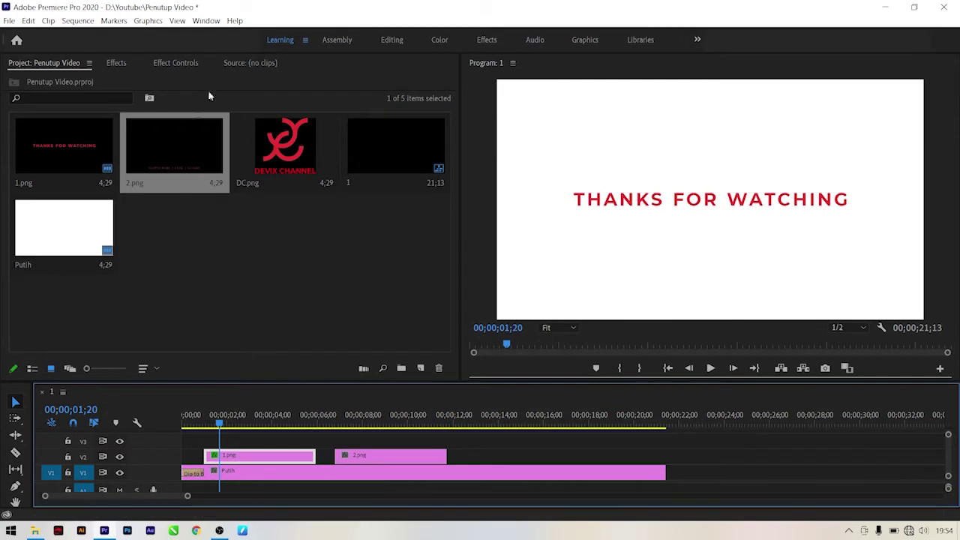
click(183, 64)
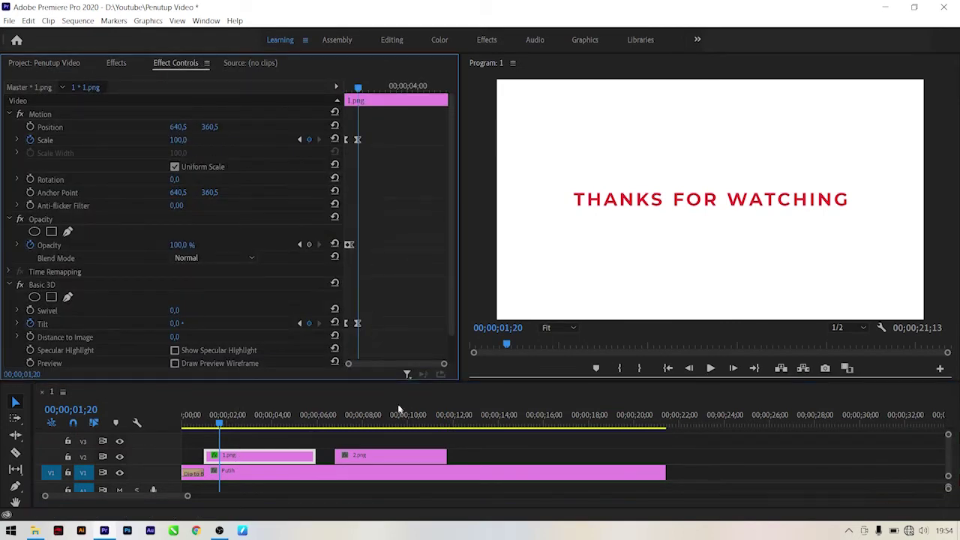
drag(376, 460, 264, 444)
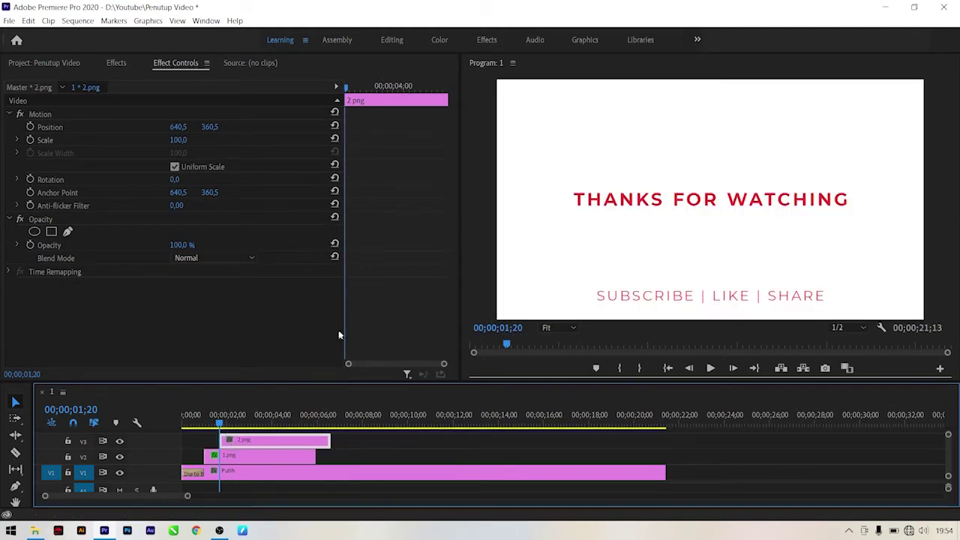
click(258, 459)
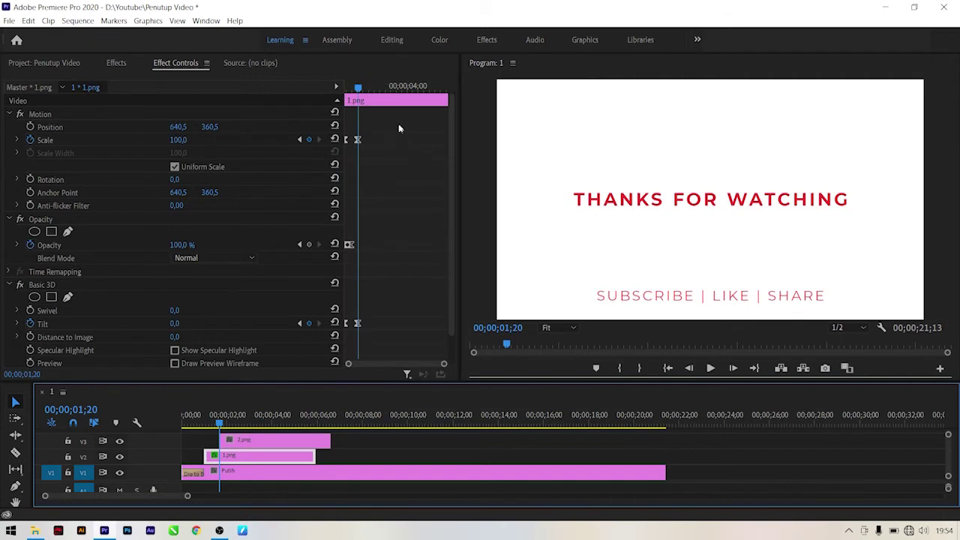
drag(363, 90, 359, 106)
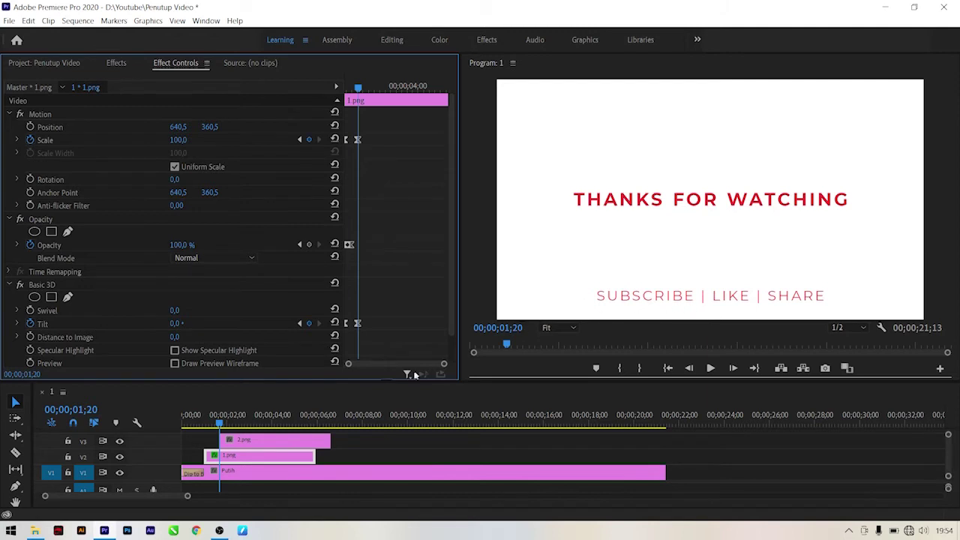
click(114, 65)
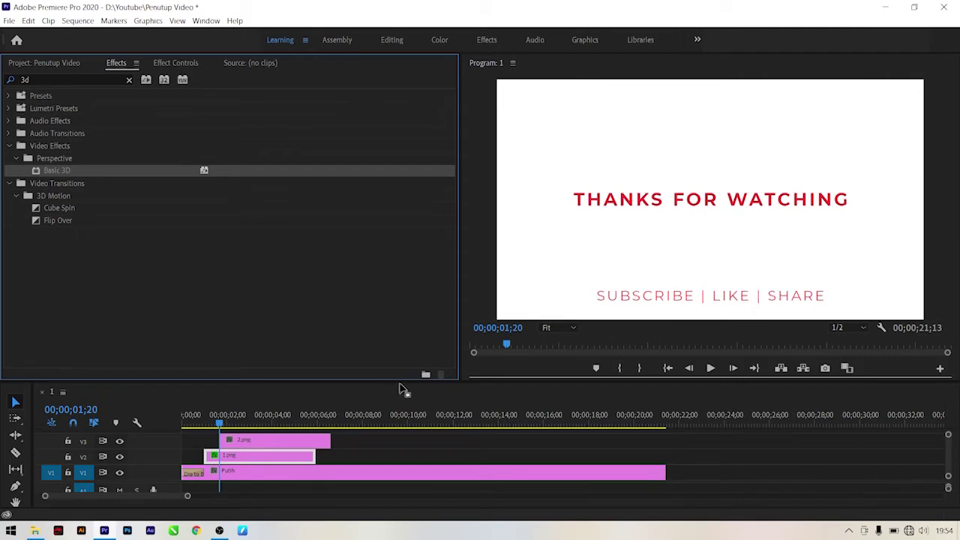
Alt-drag copies of the V3 2.png clip onto new tracks up to V7
drag(405, 381, 393, 303)
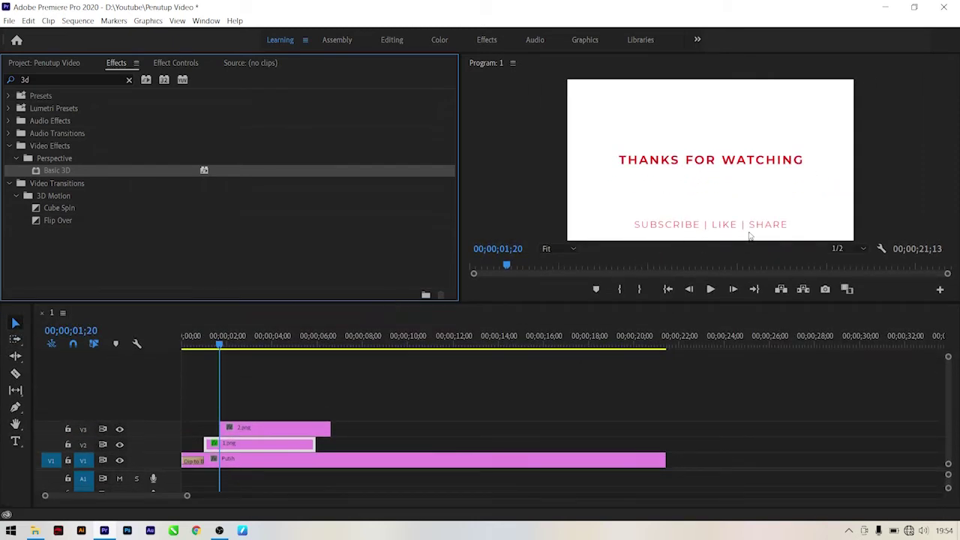
click(236, 432)
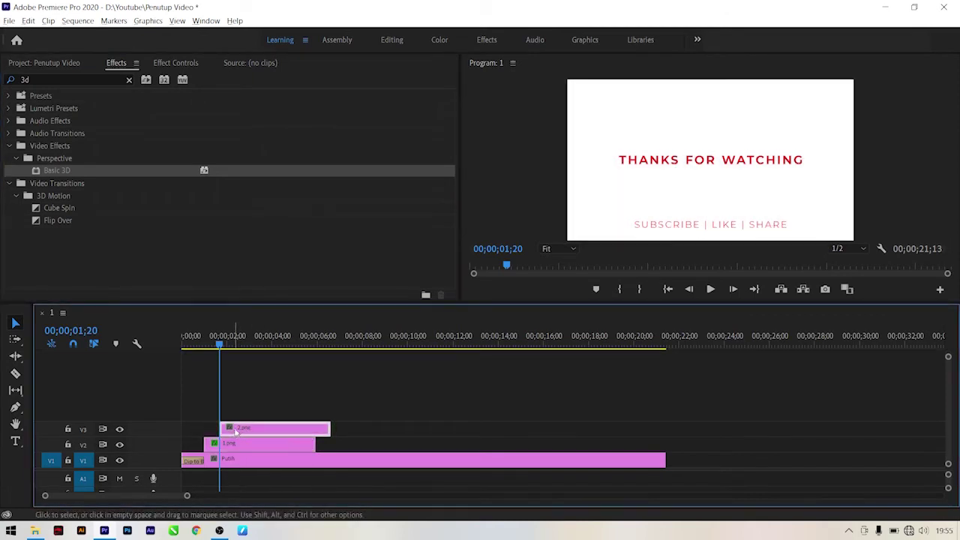
alt+drag(235, 432, 239, 381)
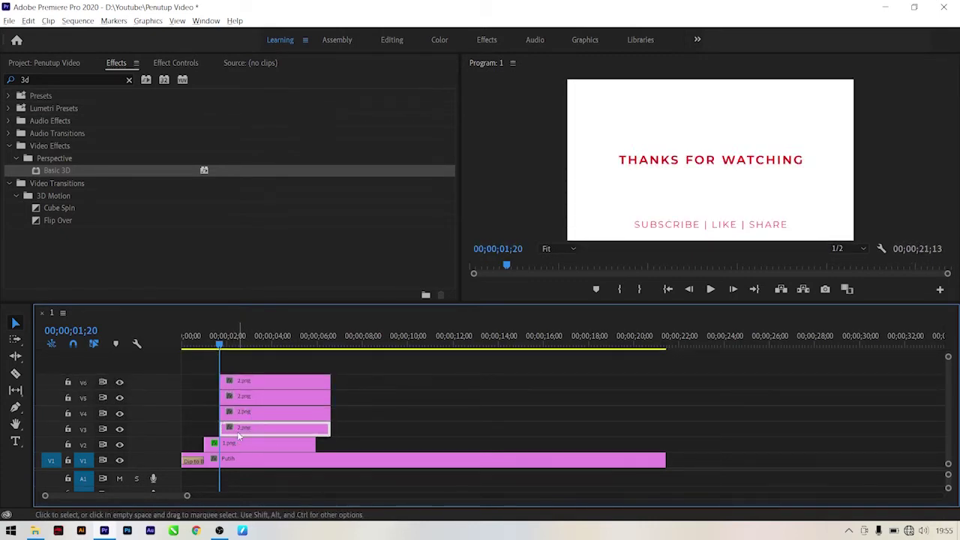
alt+drag(239, 434, 239, 366)
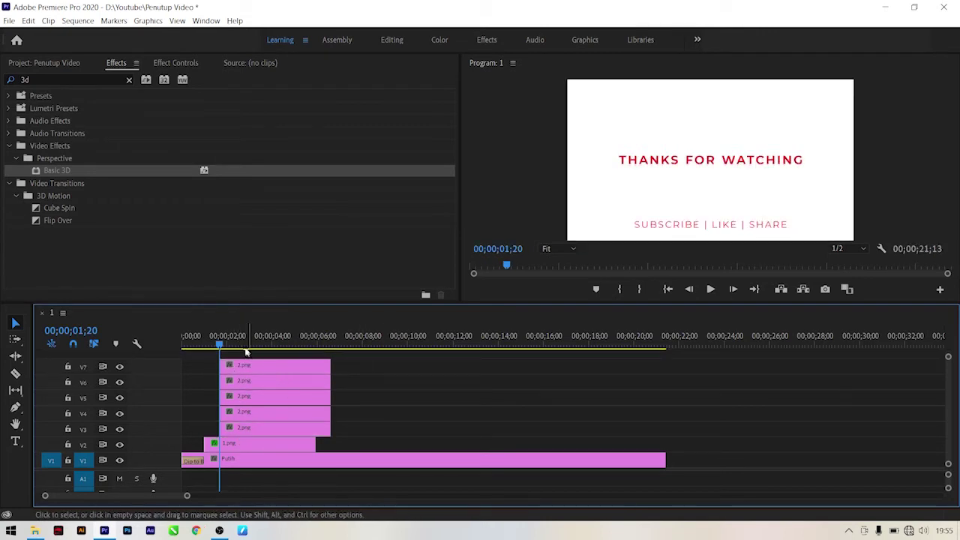
Set the playhead to 00;00;02;05 and select the four 2.png copies on V4–V7
click(239, 344)
click(222, 344)
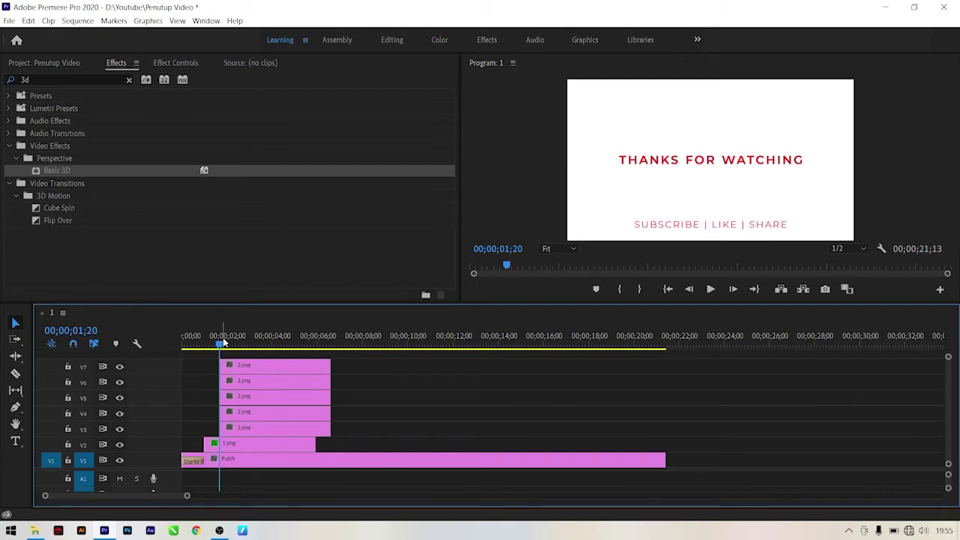
drag(222, 344, 231, 343)
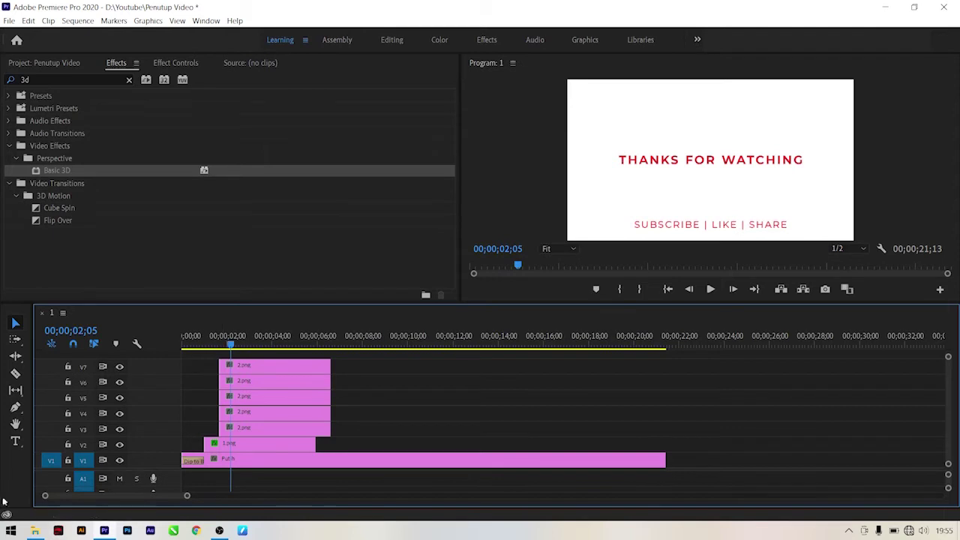
mouse_move(359, 352)
mouse_down()
mouse_move(244, 415)
mouse_move(256, 415)
mouse_up()
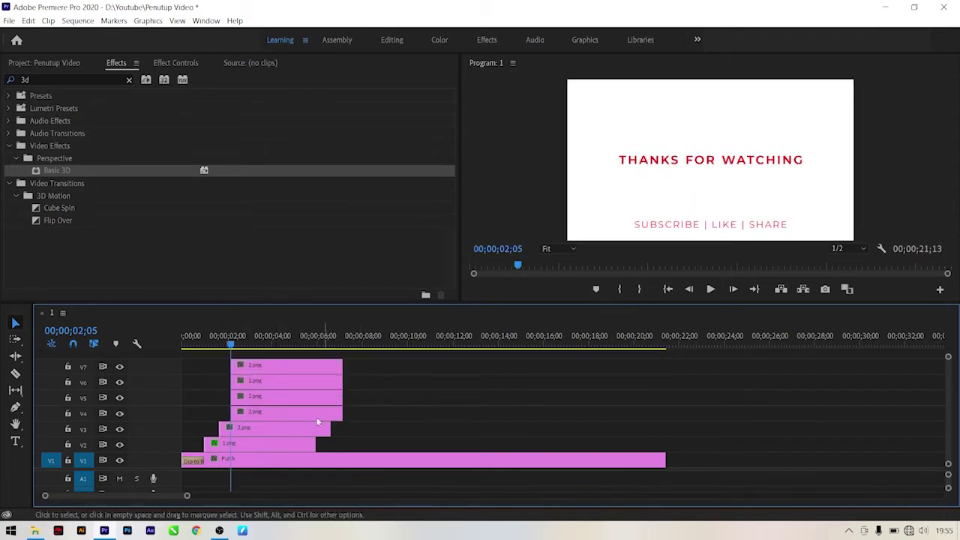
click(246, 433)
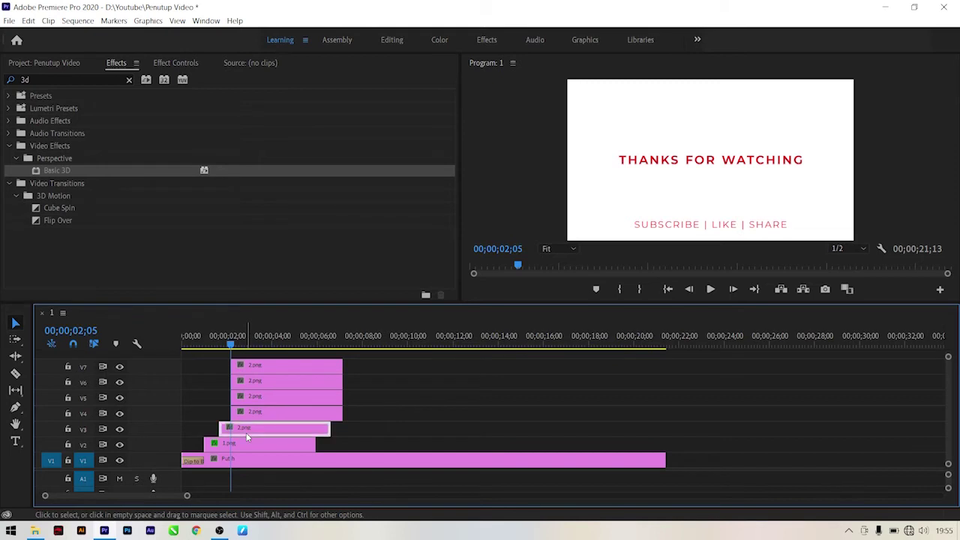
Apply the Crop effect to the 2.png clip on V3
click(48, 78)
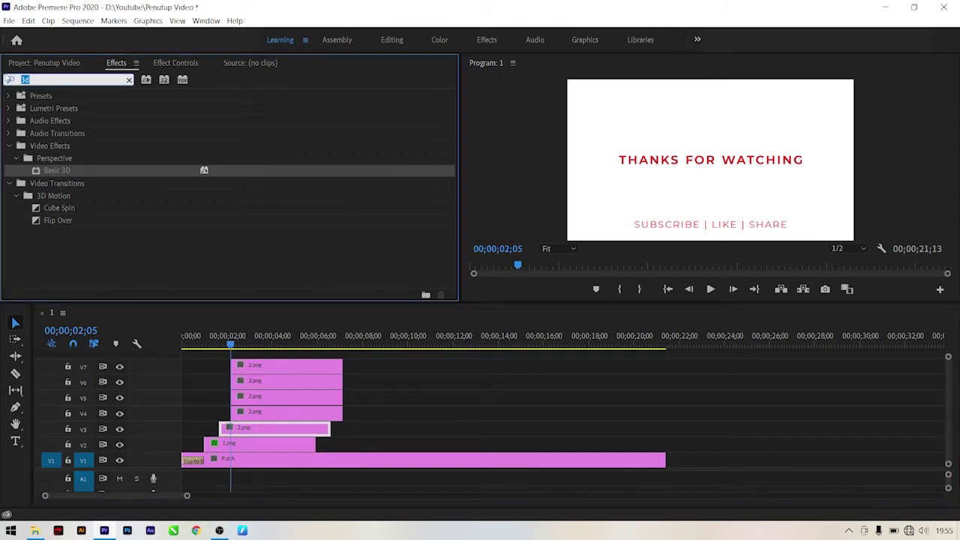
text(crop)
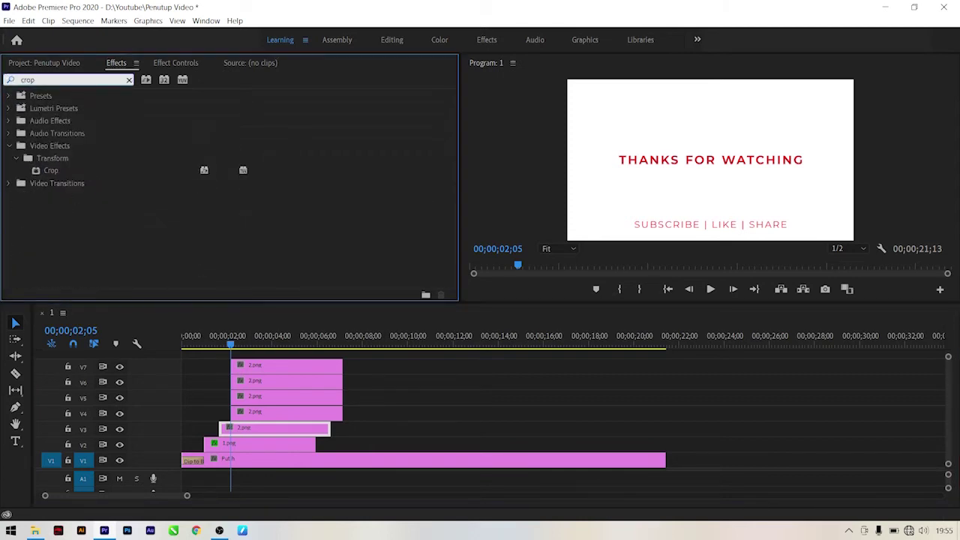
drag(39, 173, 241, 433)
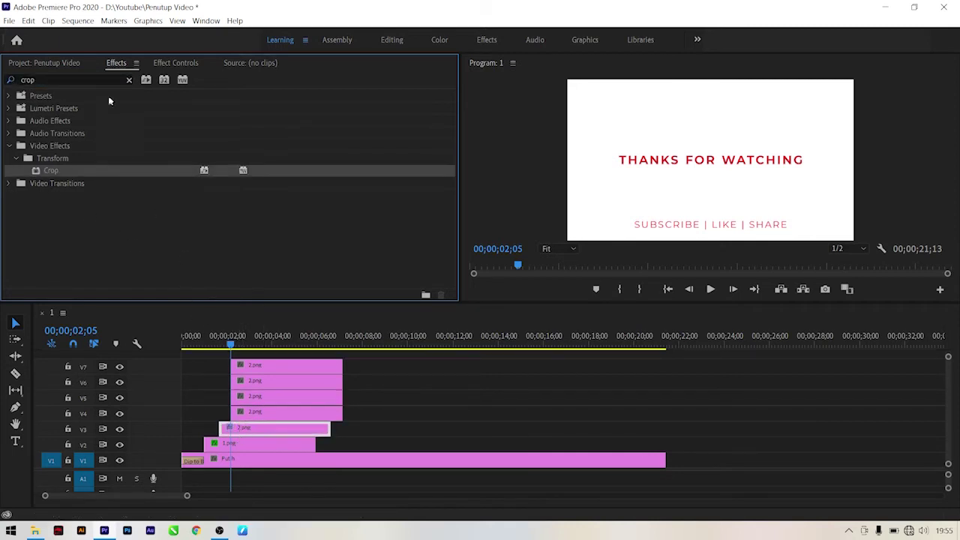
Hide the output of tracks V4, V5, V6 and V7
click(119, 413)
click(120, 398)
click(119, 382)
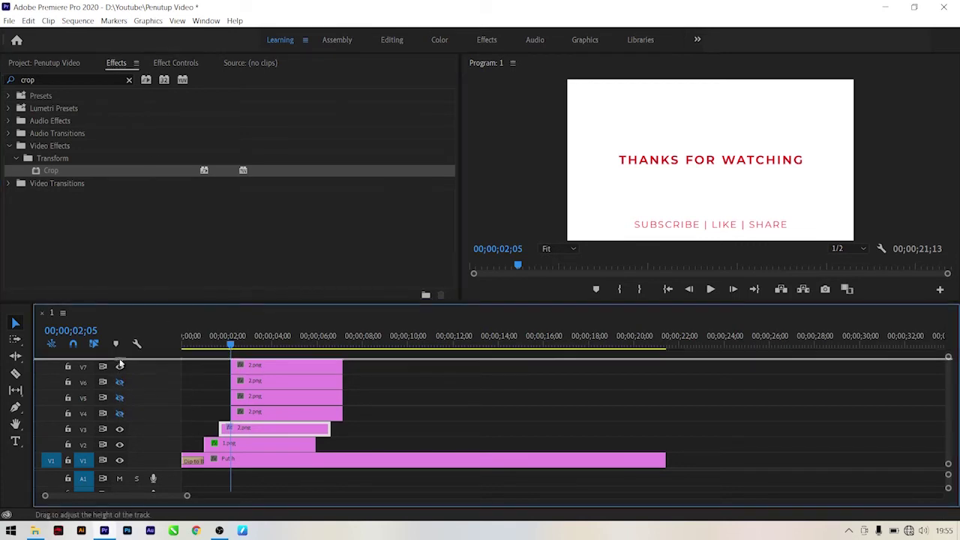
click(119, 366)
Set the V3 clip's Crop Right to 54% so only SUBSCRIBE remains
click(177, 62)
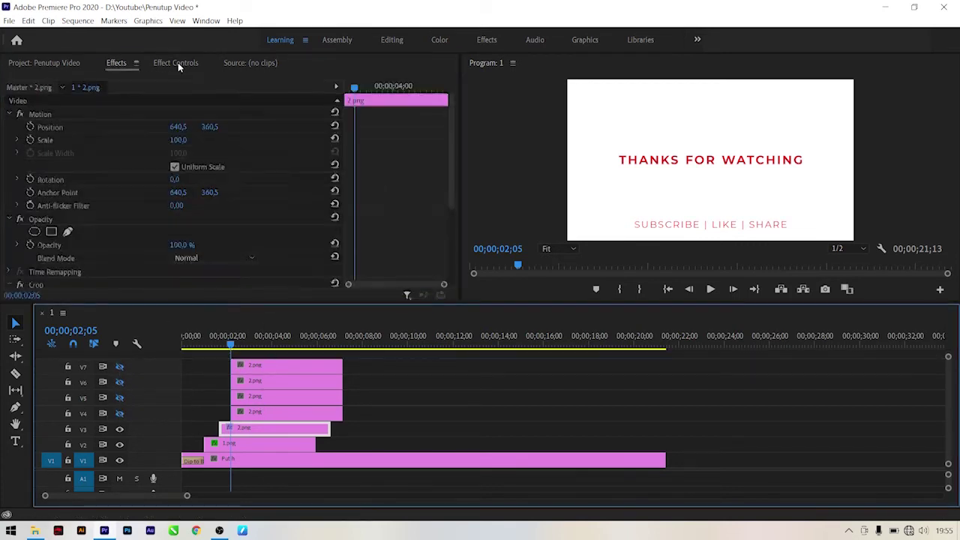
drag(450, 180, 452, 268)
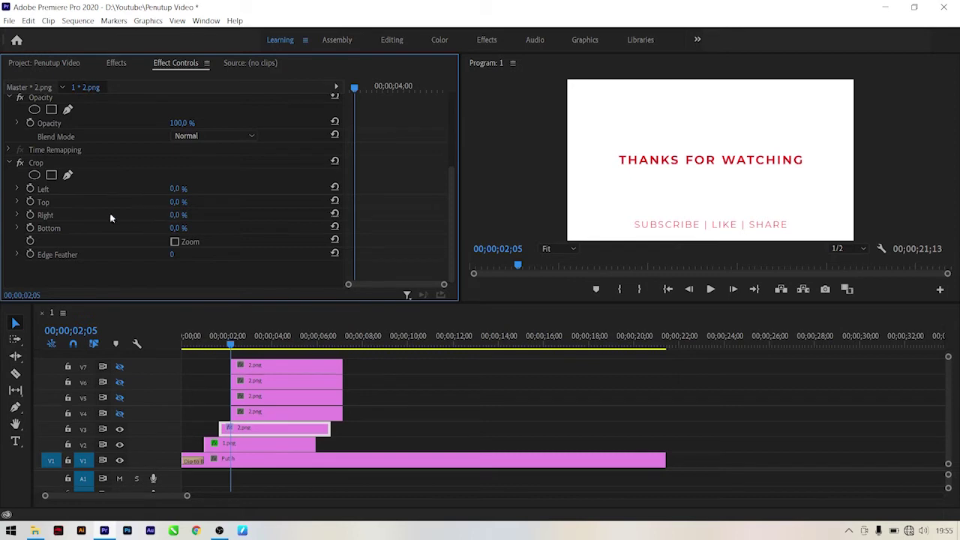
click(30, 214)
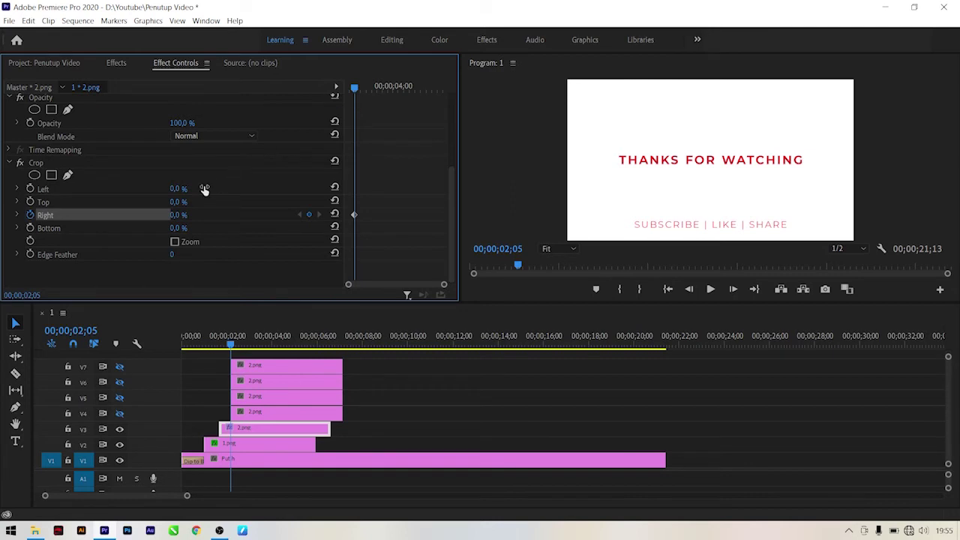
key(ctrl+z)
drag(178, 214, 219, 215)
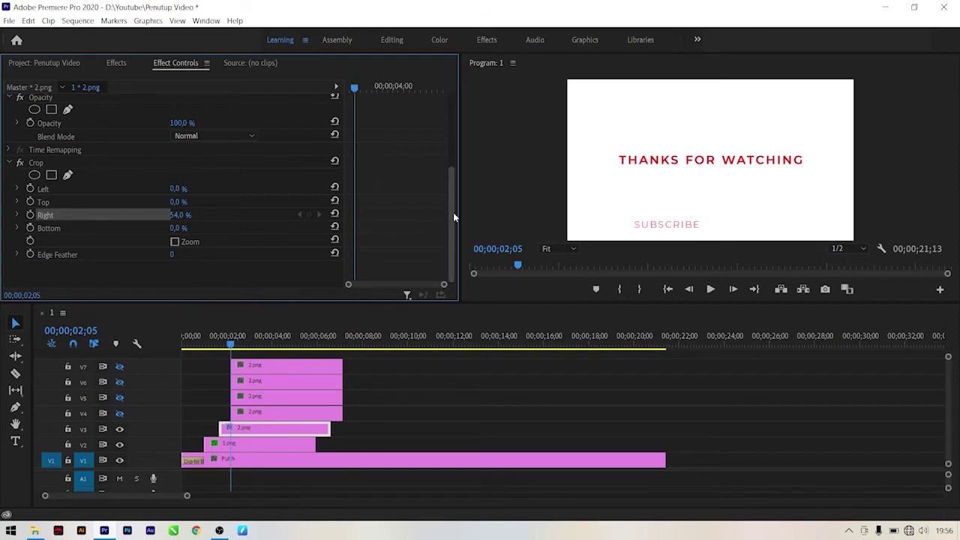
drag(453, 212, 456, 126)
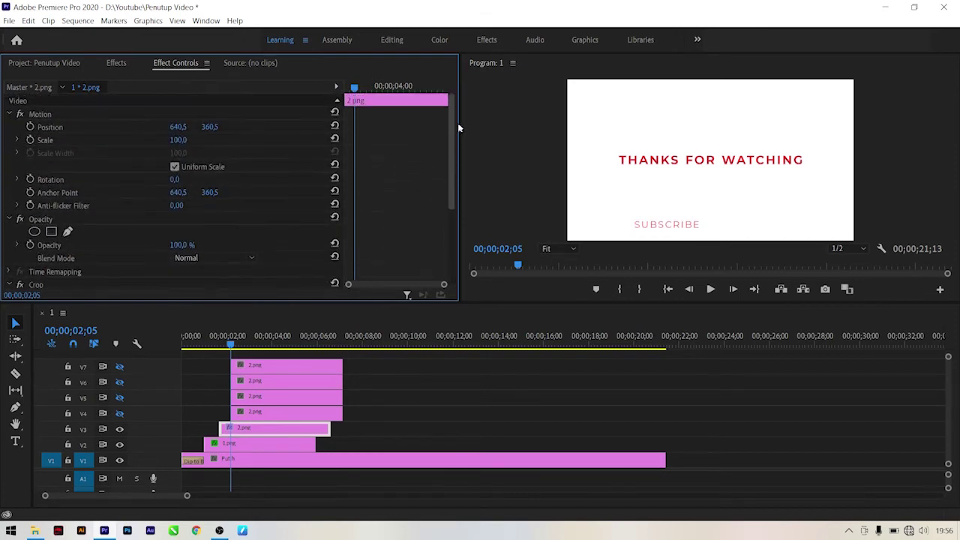
Keyframe SUBSCRIBE's Position from Y 458.5 at 01;20 to 360.5 at 02;05, with Ease In
click(30, 127)
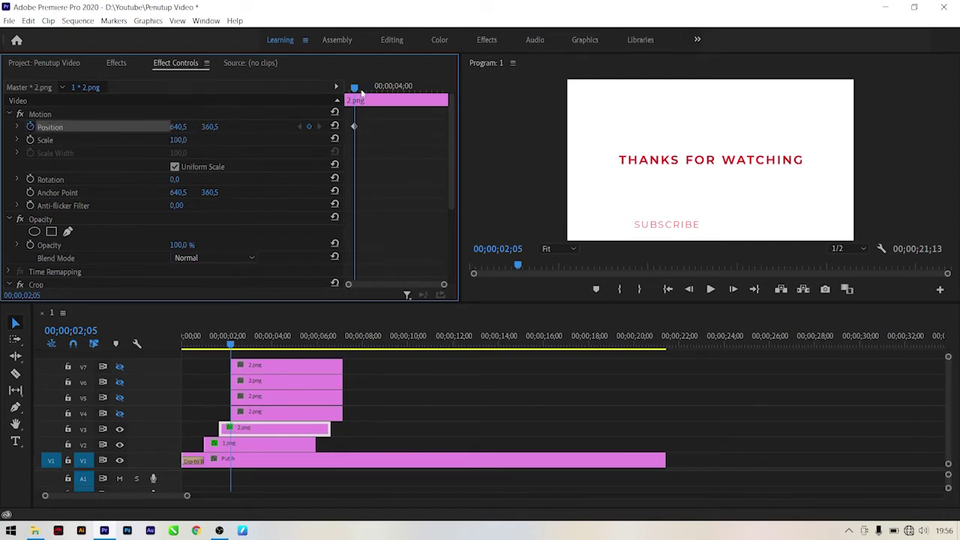
drag(358, 89, 330, 88)
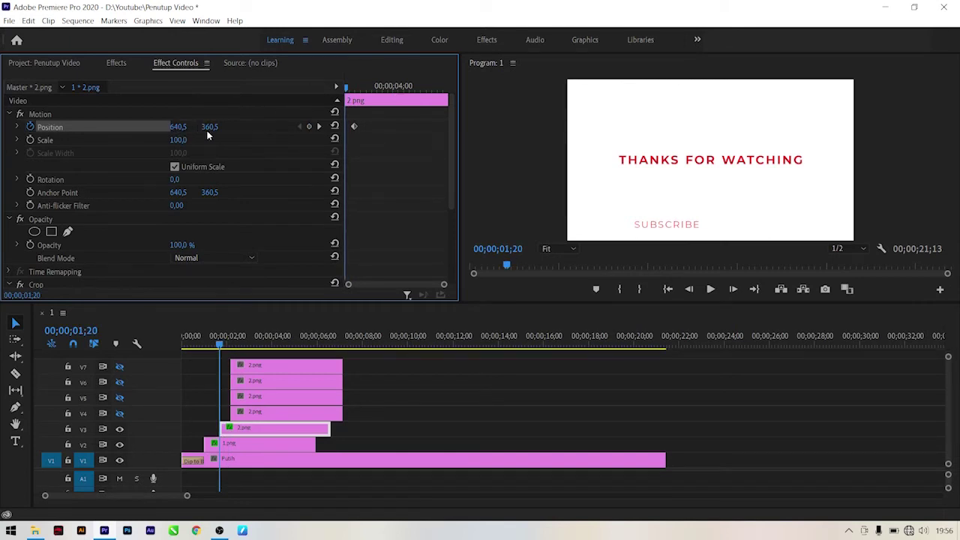
drag(209, 127, 281, 127)
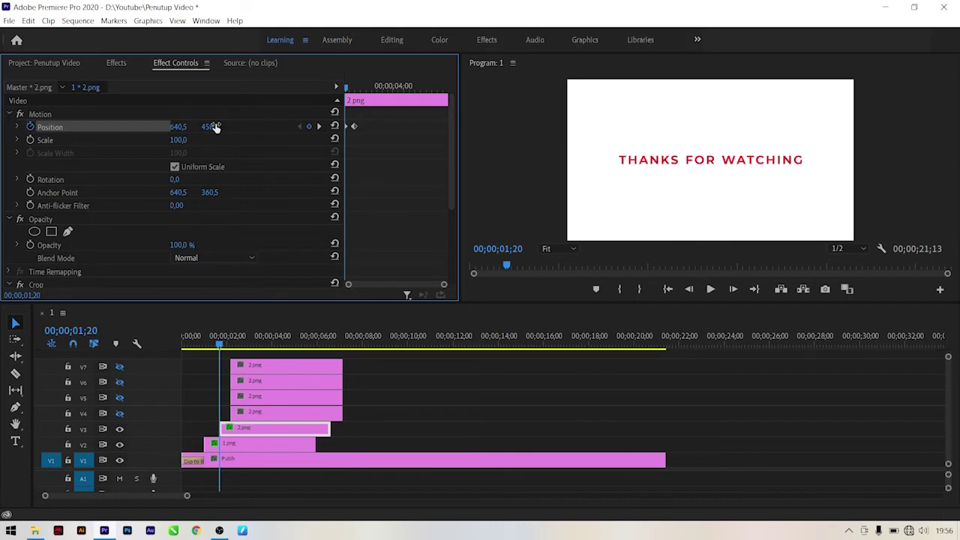
drag(375, 115, 317, 136)
right_click(354, 126)
mouse_move(420, 216)
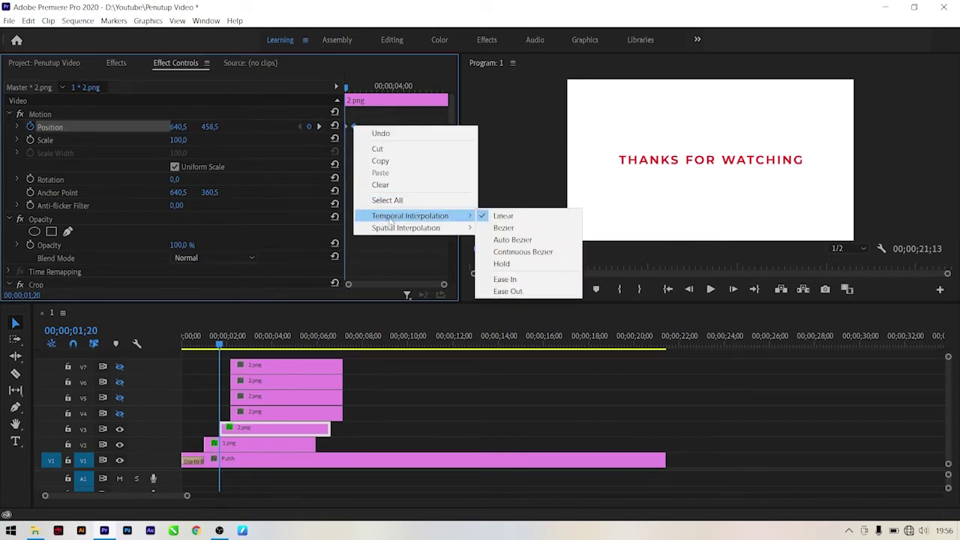
click(505, 280)
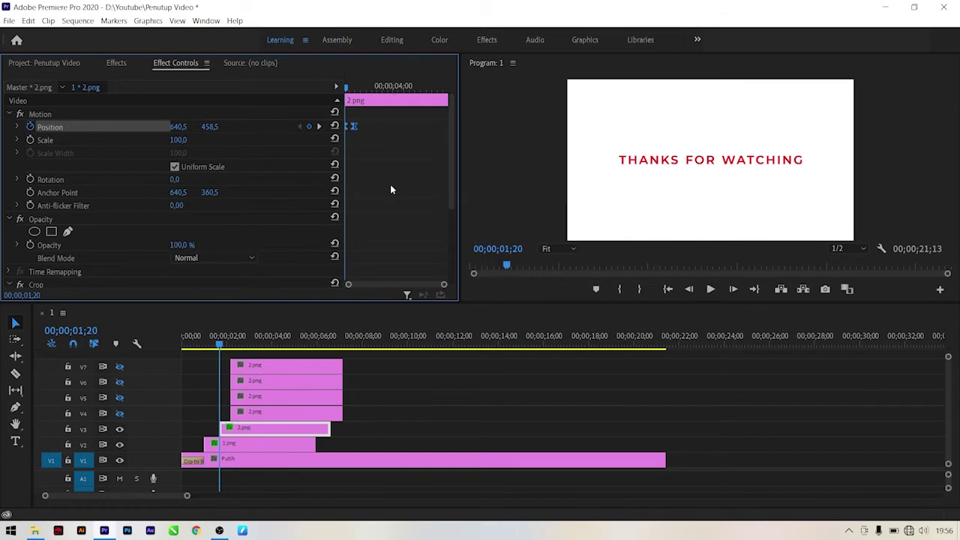
Copy the V3 clip's attributes and paste its Motion and Crop onto the V4–V7 2.png clips
right_click(248, 431)
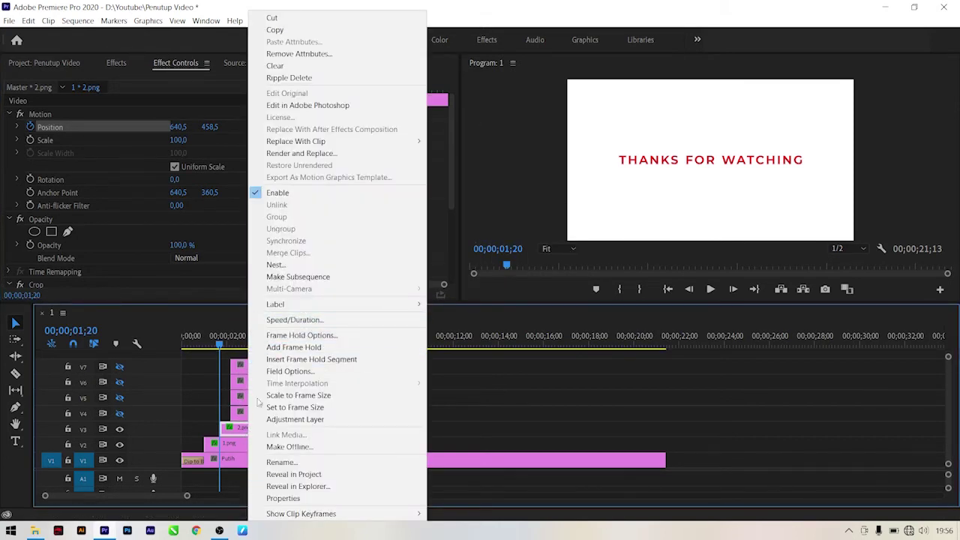
click(275, 29)
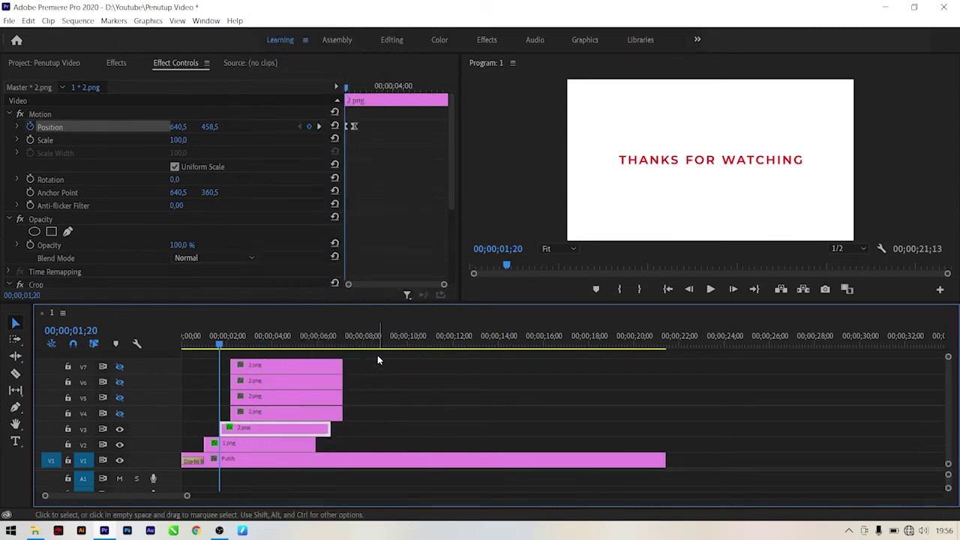
drag(377, 354, 268, 412)
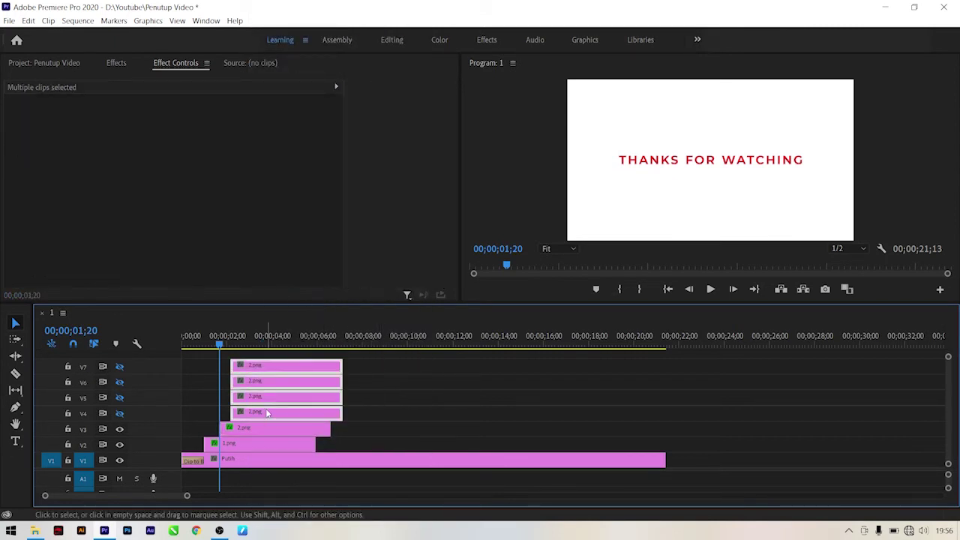
right_click(268, 413)
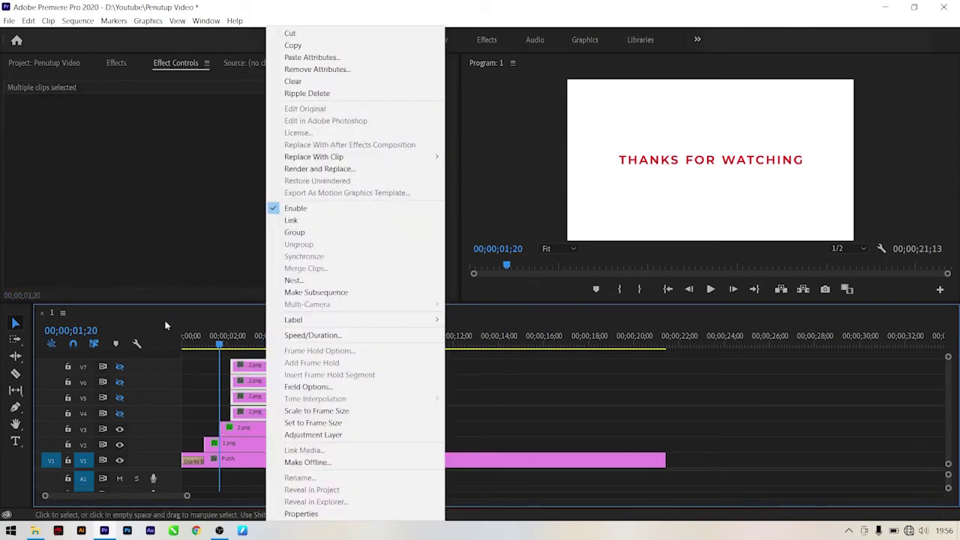
click(297, 60)
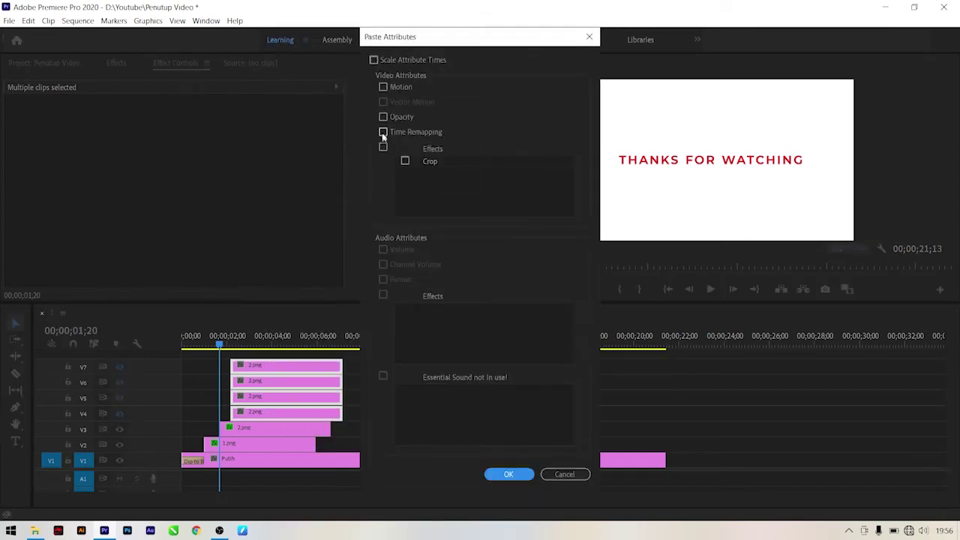
click(383, 147)
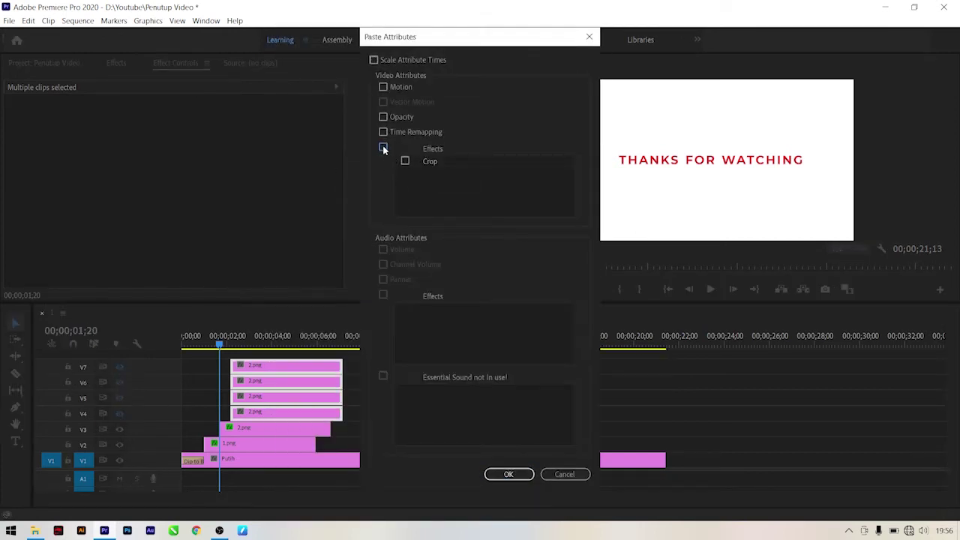
click(382, 87)
click(508, 474)
click(406, 404)
click(254, 427)
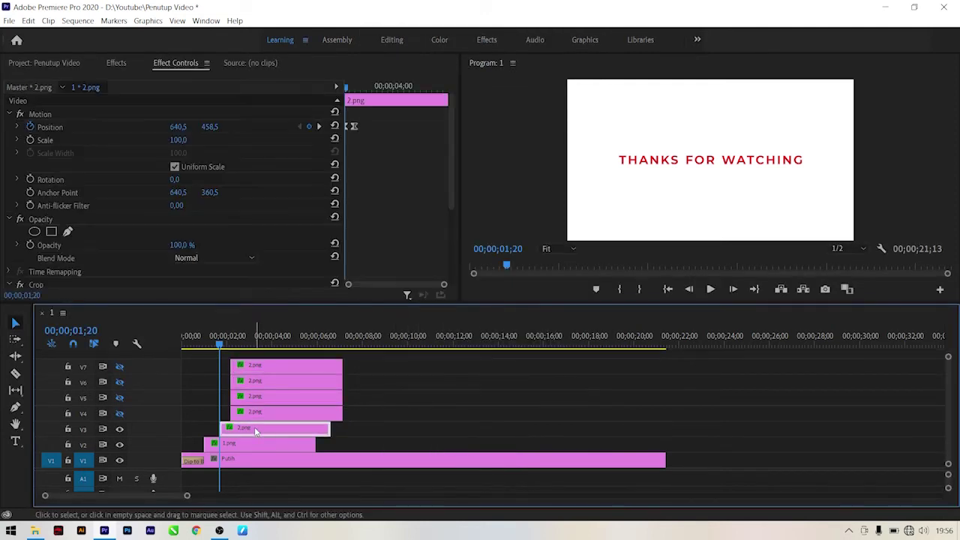
mouse_move(219, 344)
mouse_down()
mouse_move(193, 348)
mouse_move(231, 346)
mouse_up()
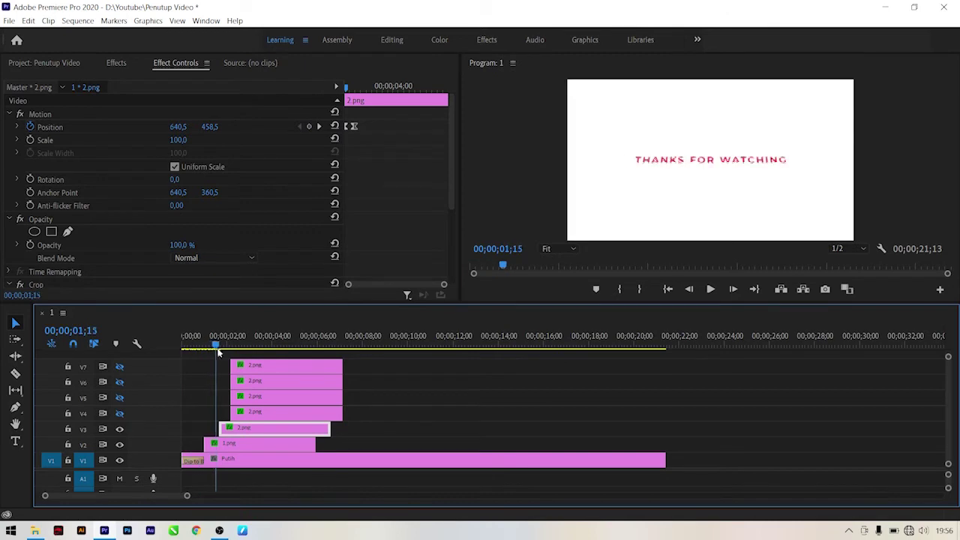
Shift the V5–V7 clips 15 frames later, then V6–V7 another 15 frames
click(246, 417)
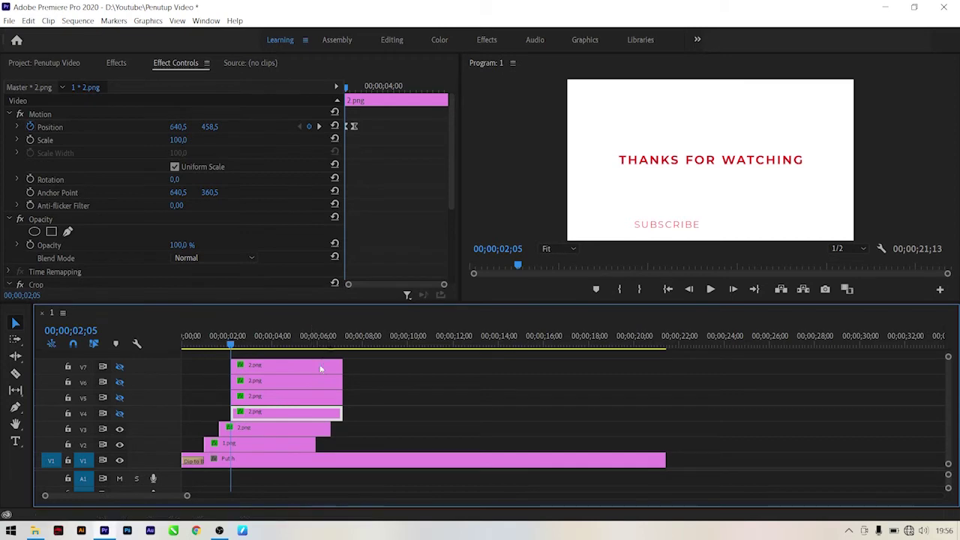
drag(370, 85, 354, 86)
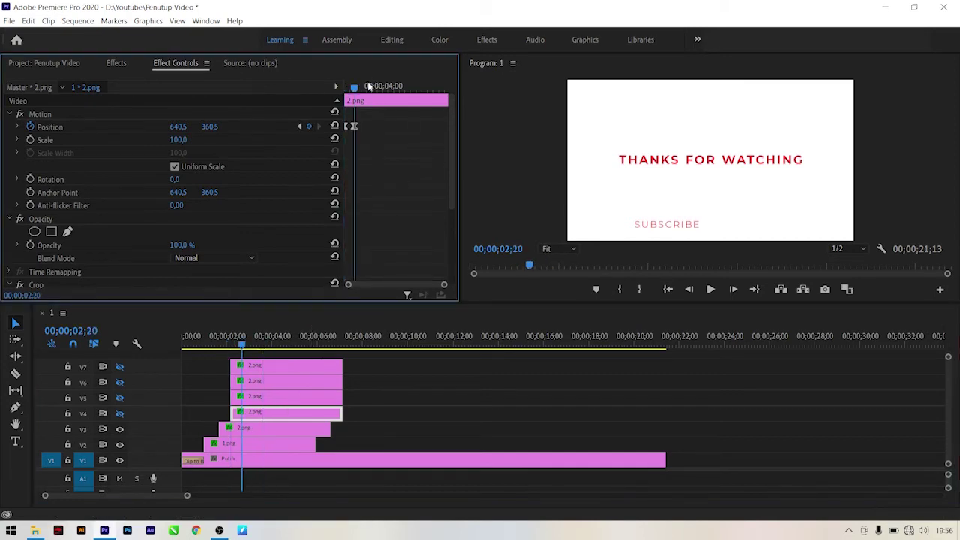
mouse_move(372, 362)
mouse_down()
mouse_move(229, 398)
mouse_move(279, 405)
mouse_up()
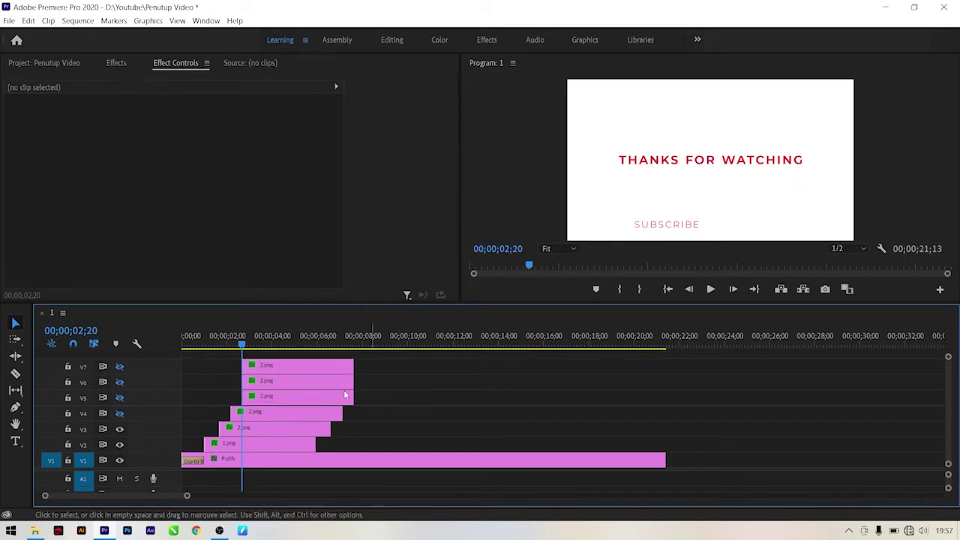
click(302, 397)
drag(367, 85, 354, 85)
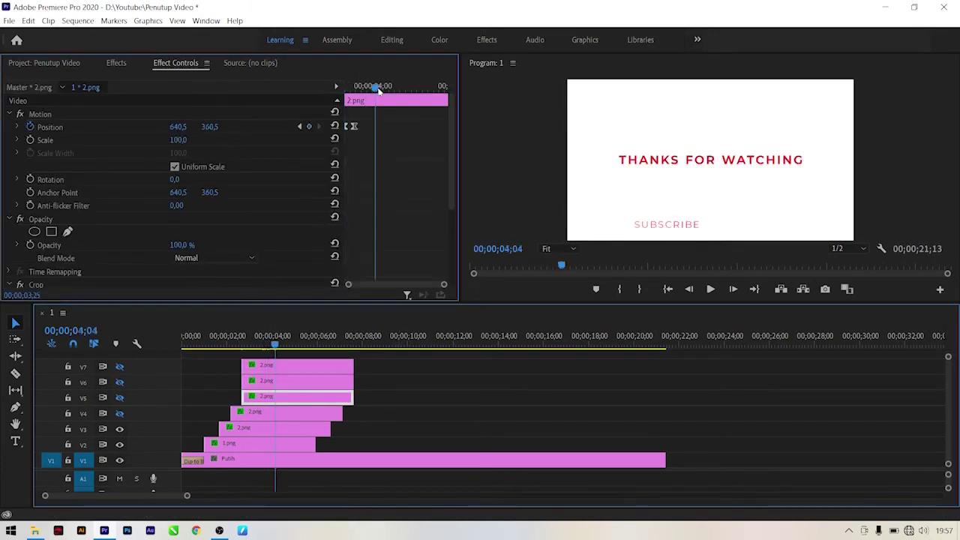
mouse_move(386, 362)
mouse_down()
mouse_move(244, 379)
mouse_move(304, 386)
mouse_up()
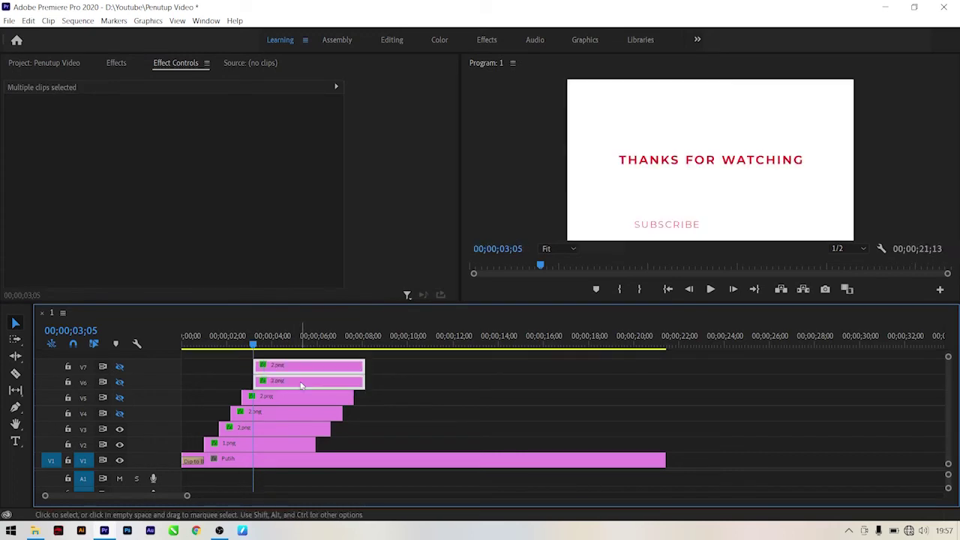
Shift the V7 clip a further 15 frames, then reselect SUBSCRIBE on V3 to review
click(411, 382)
click(352, 384)
drag(370, 84, 372, 86)
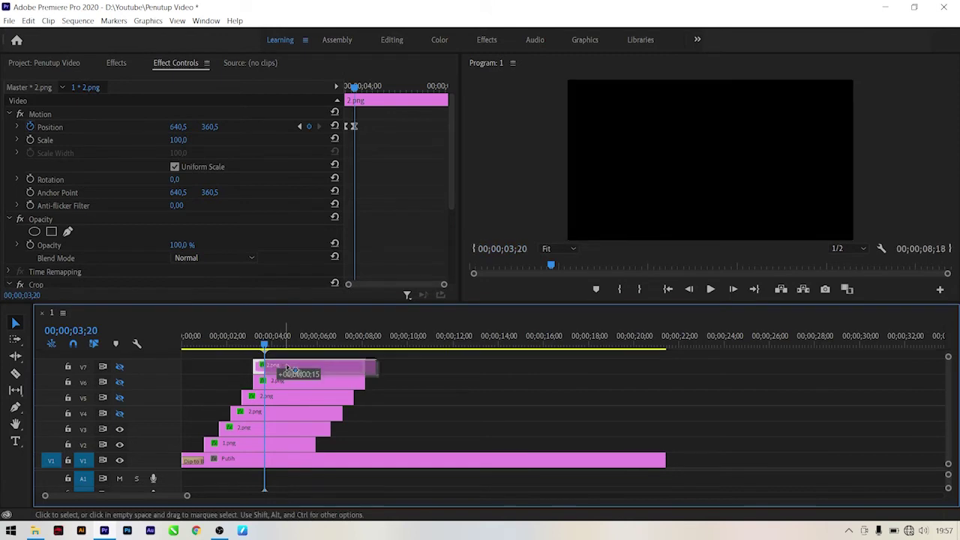
drag(279, 367, 291, 366)
click(387, 406)
click(235, 429)
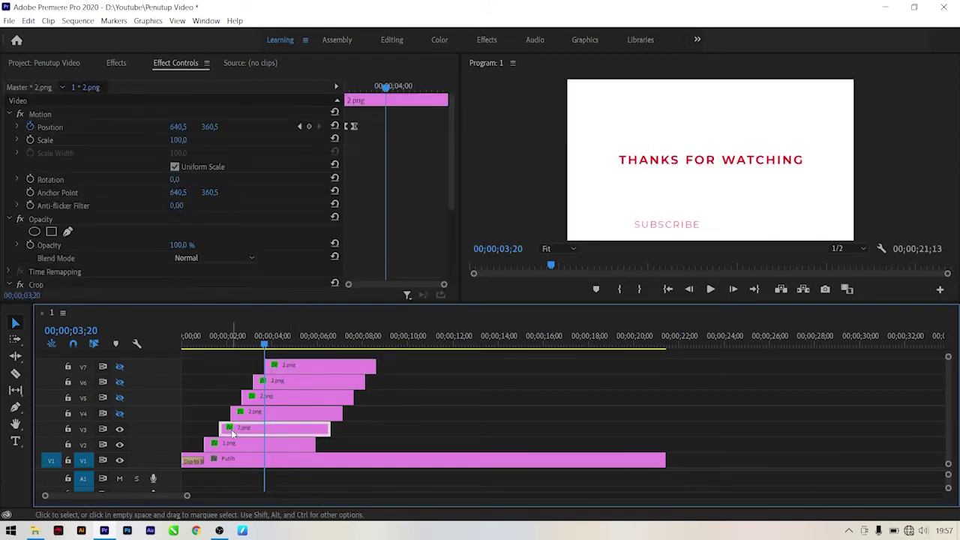
drag(229, 337, 225, 338)
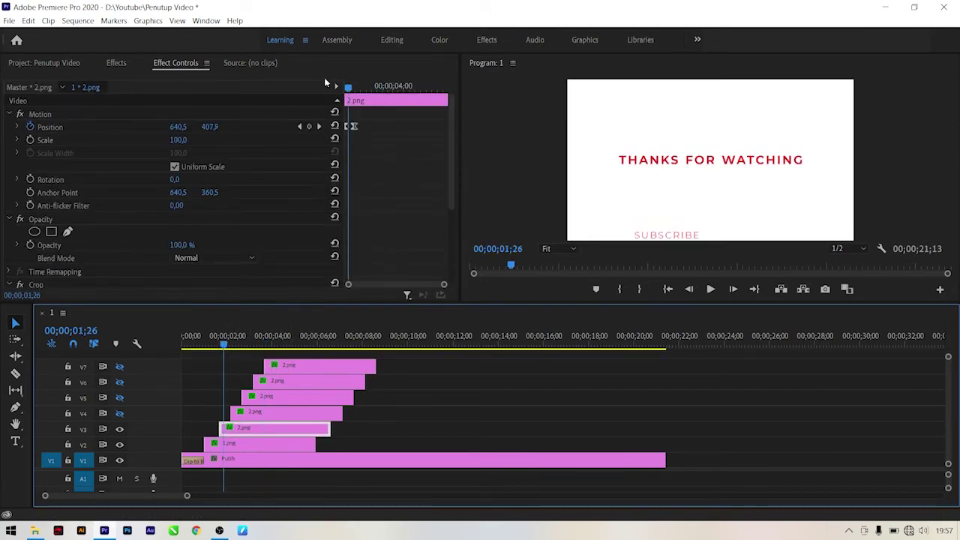
At 00;00;02;05, try different right and left crop values on the V3 clip
click(348, 85)
click(355, 85)
scroll(374, 189, down, 2)
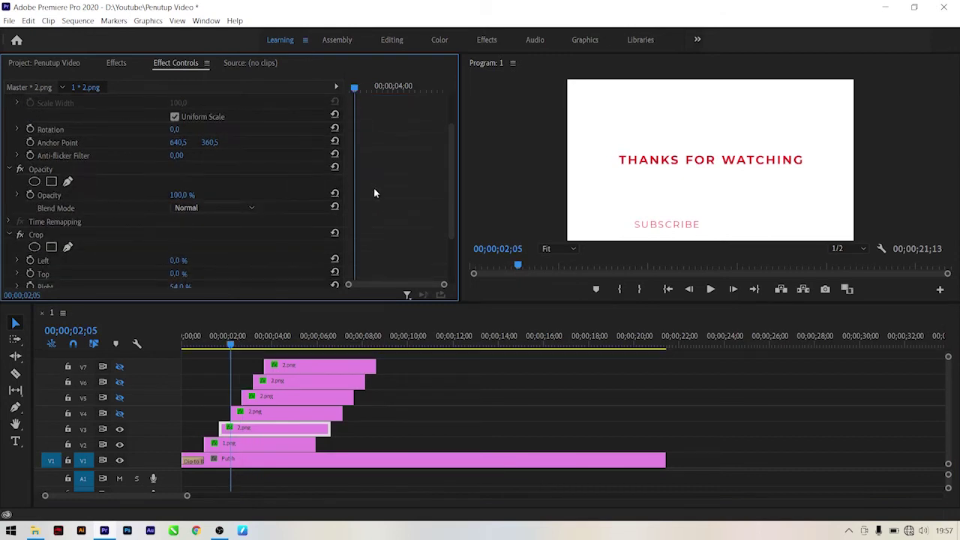
scroll(372, 193, down, 2)
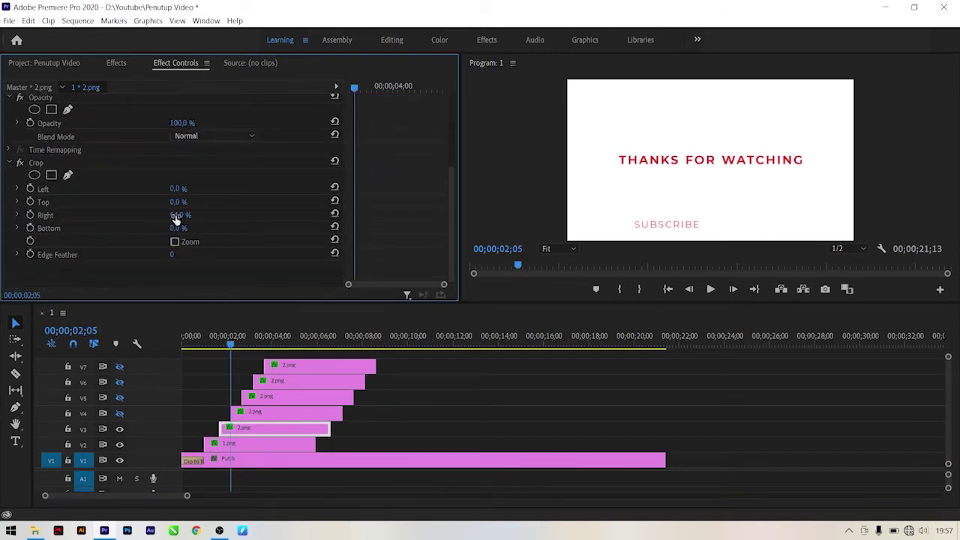
drag(178, 219, 172, 219)
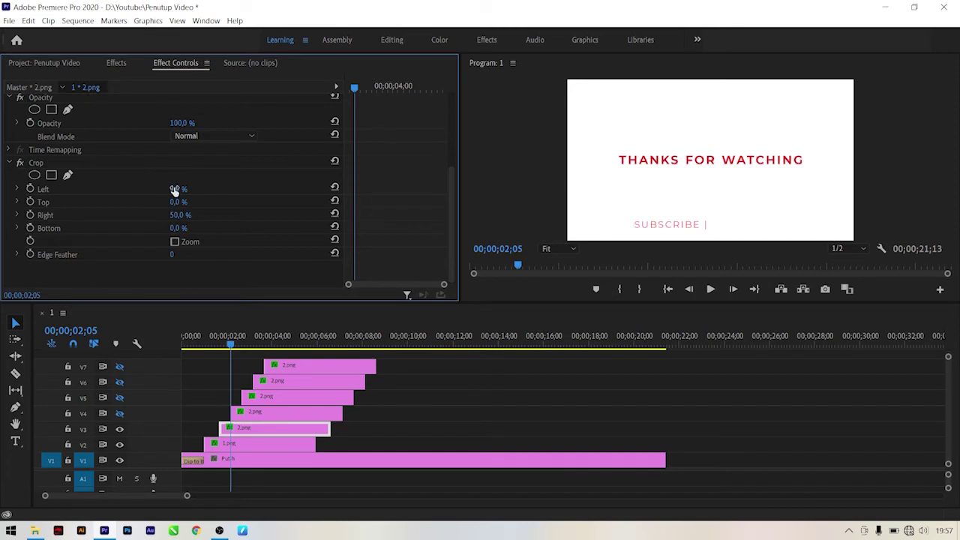
drag(178, 189, 219, 188)
At 00;00;02;02, set the V3 Crop Right to 53%, then hide V3 and show V5
click(228, 337)
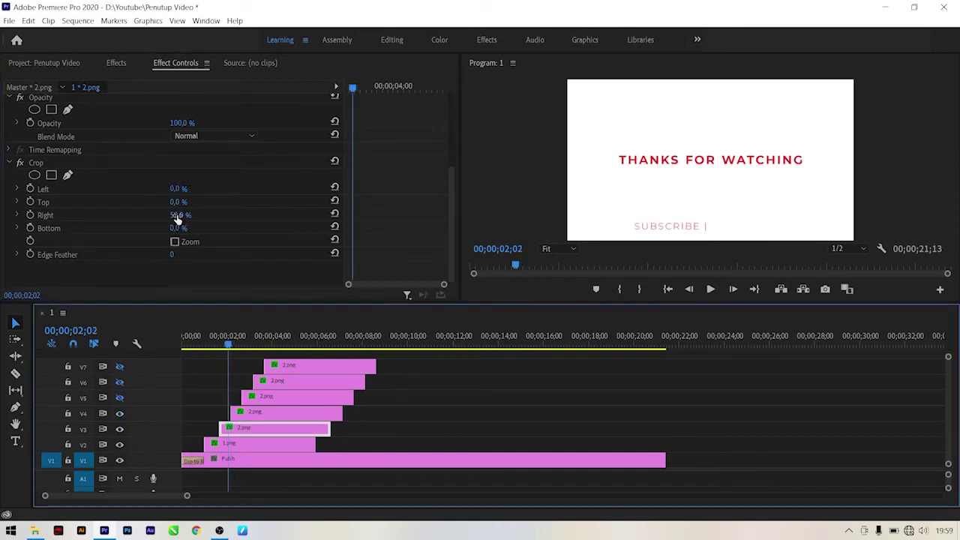
click(178, 216)
drag(180, 214, 184, 214)
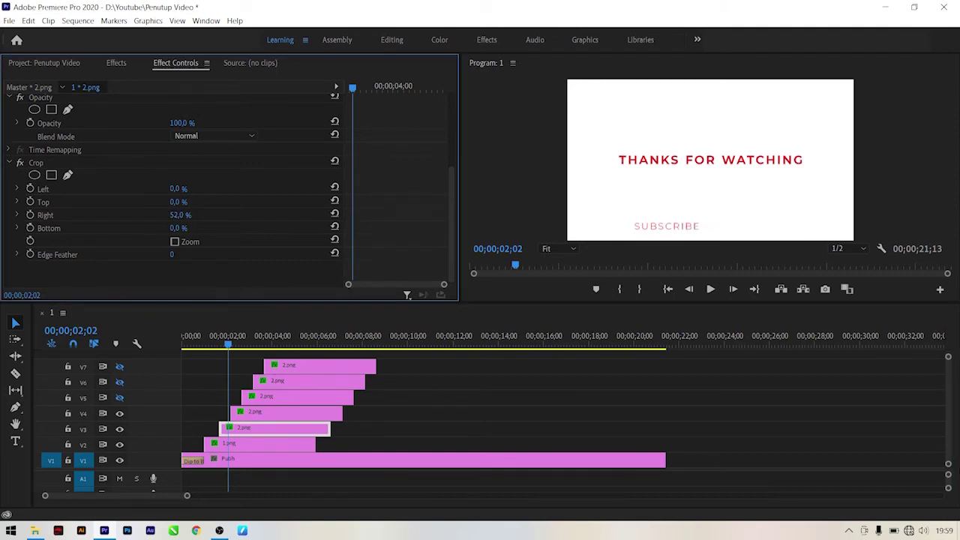
mouse_move(227, 344)
mouse_down()
mouse_move(215, 352)
mouse_move(240, 354)
mouse_move(210, 353)
mouse_move(242, 351)
mouse_up()
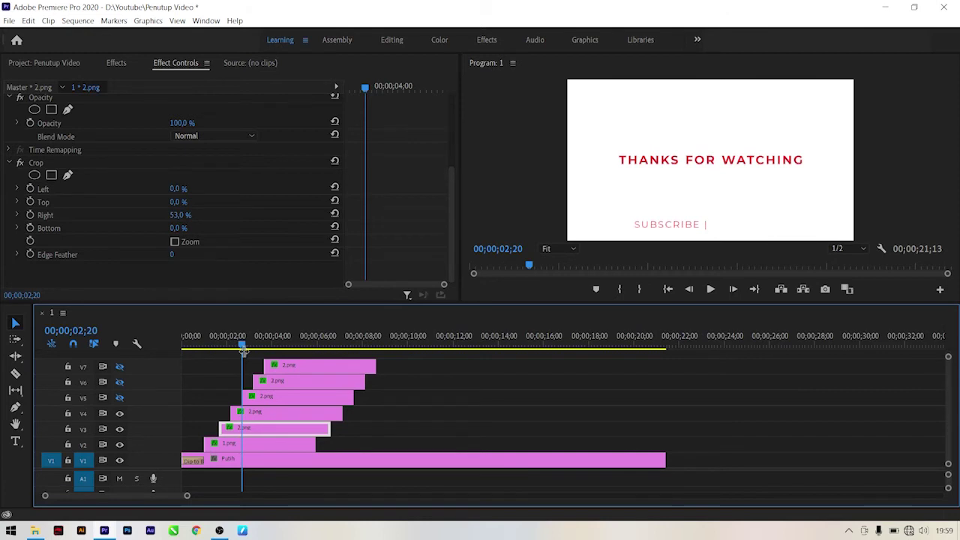
click(120, 430)
click(120, 397)
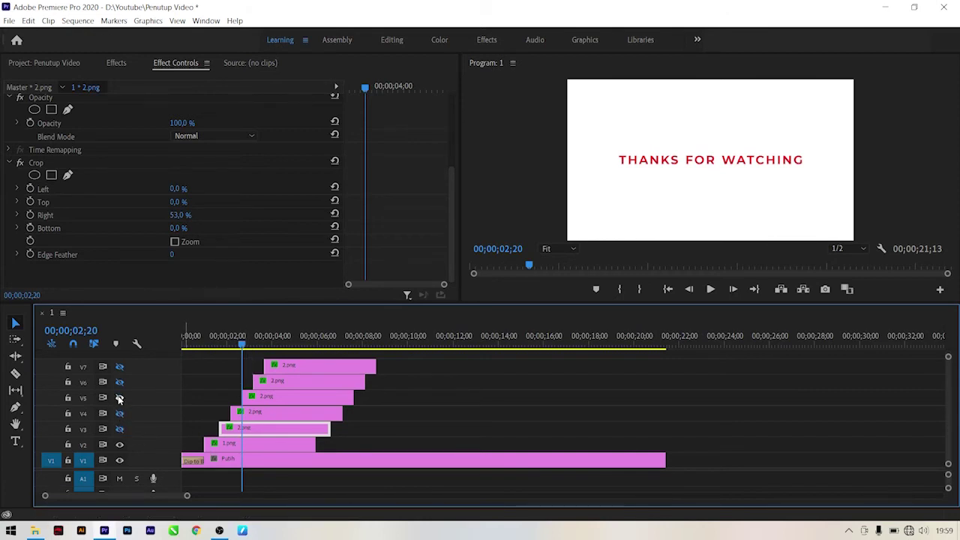
At 00;00;03;03, crop the V5 clip to Right 41% and Left 50%, leaving only LIKE
click(268, 395)
scroll(366, 180, down, 5)
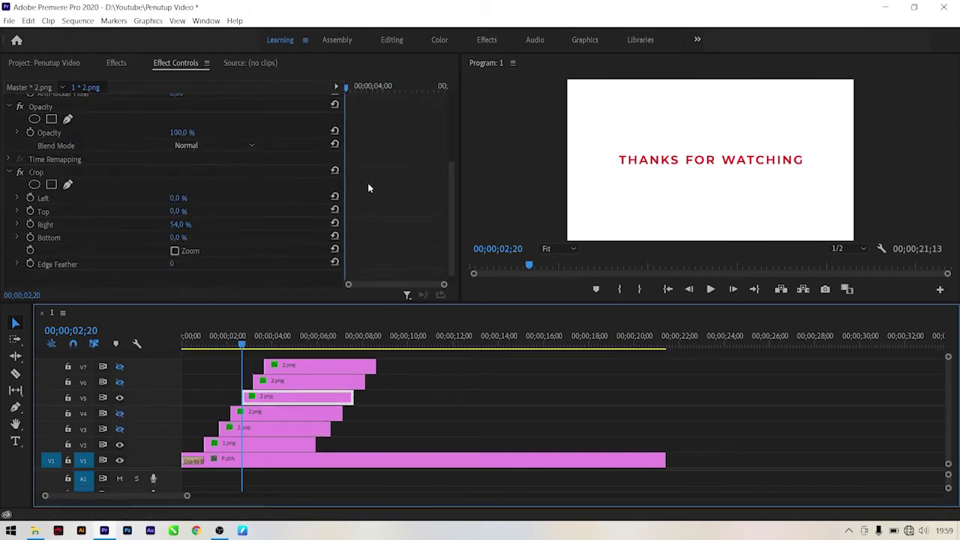
drag(180, 214, 183, 215)
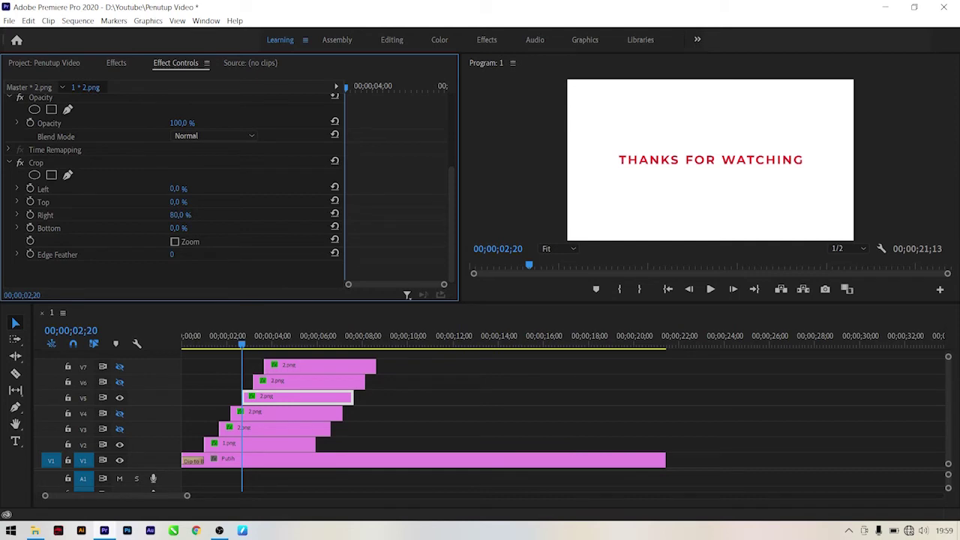
click(252, 339)
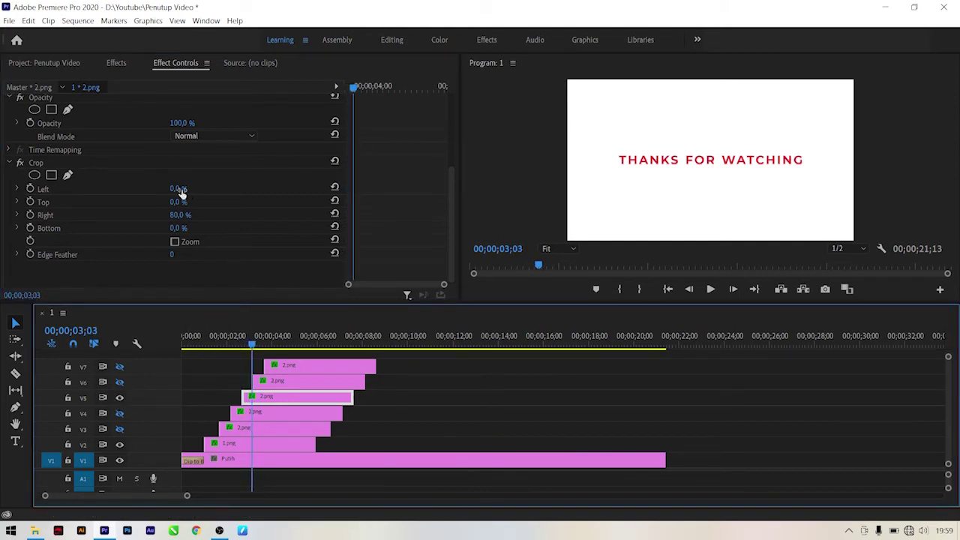
click(177, 215)
drag(177, 215, 148, 215)
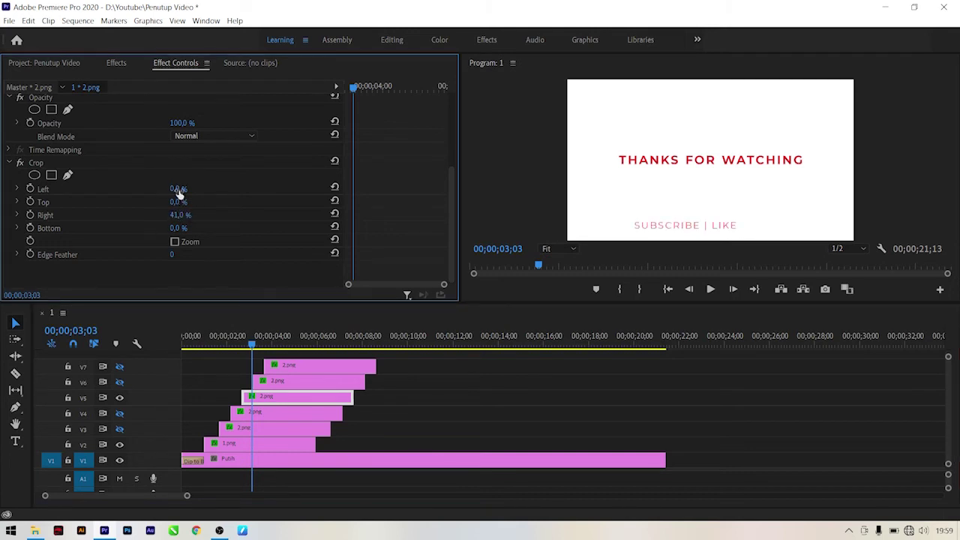
drag(177, 188, 202, 189)
Check the LIKE crop against V3, then hide tracks V3, V4 and V5
click(119, 429)
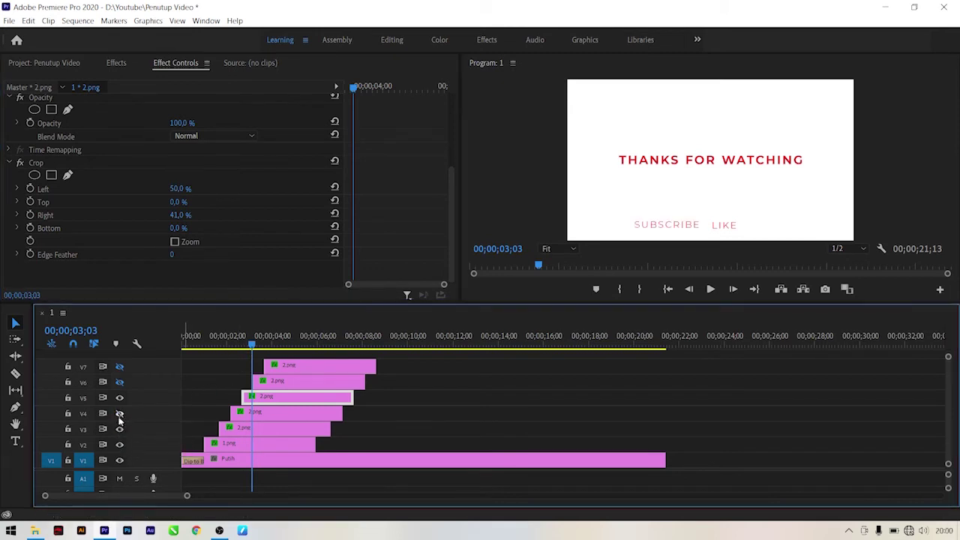
mouse_move(224, 345)
mouse_down()
mouse_move(211, 345)
mouse_move(253, 347)
mouse_up()
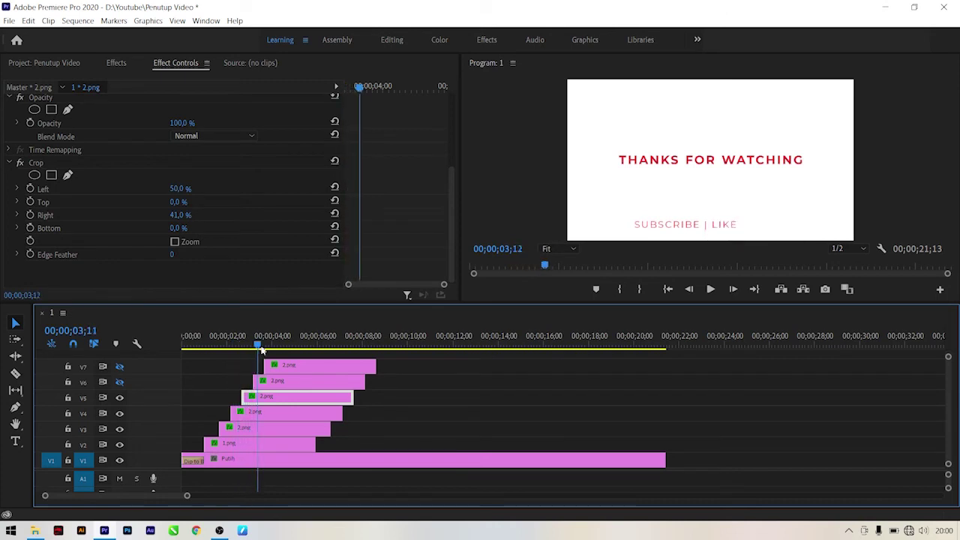
click(120, 398)
click(119, 413)
click(119, 429)
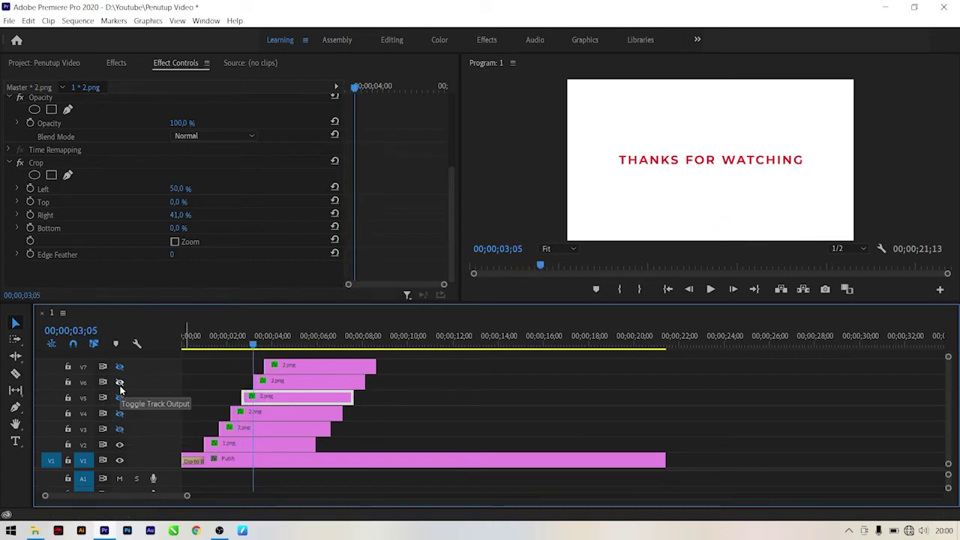
At 00;00;03;17, crop the V6 clip to Left 59% and Right 37%, isolating the divider
click(258, 381)
click(262, 347)
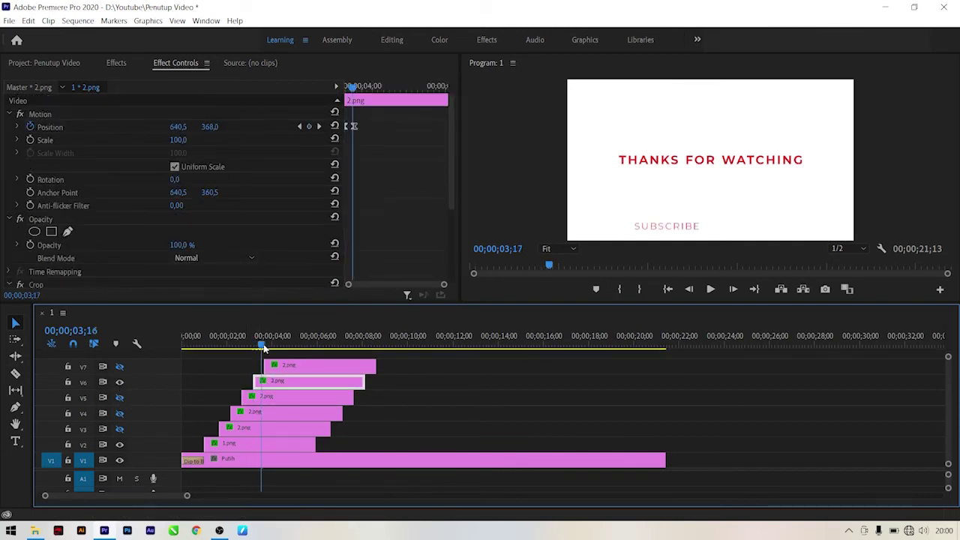
drag(263, 347, 264, 347)
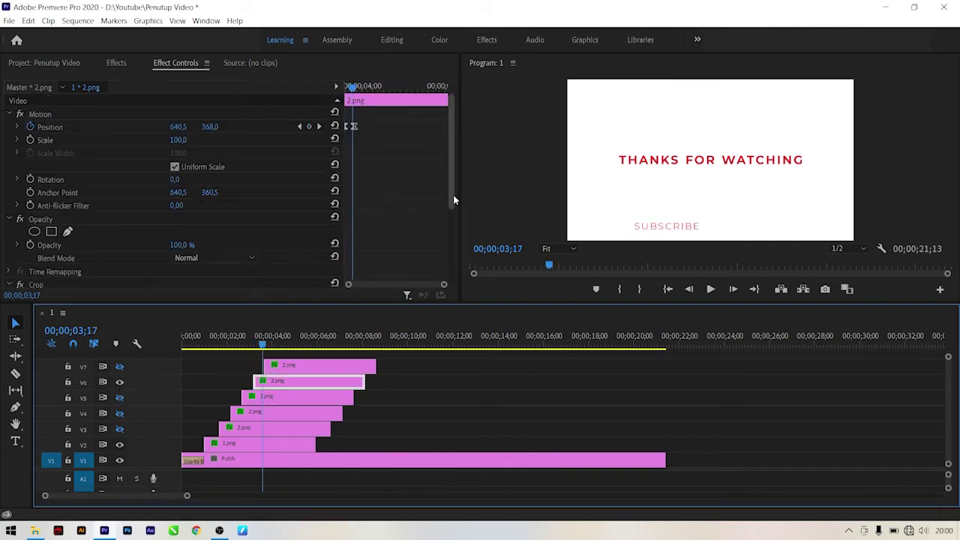
scroll(451, 210, down, 1)
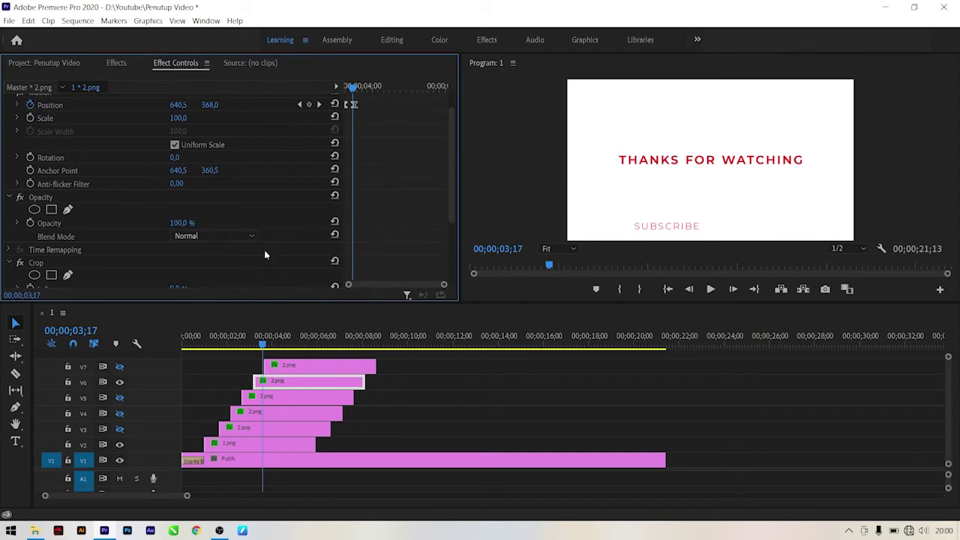
drag(451, 206, 453, 264)
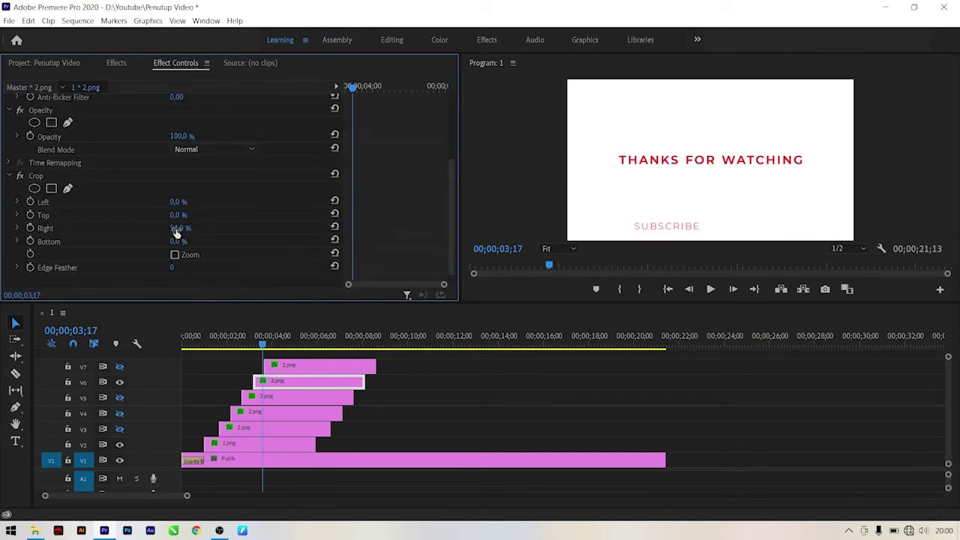
drag(177, 228, 196, 228)
drag(177, 202, 229, 202)
drag(180, 201, 191, 202)
Hide V6, show V7, and crop the V7 clip at 00;00;04;16 to Left 62%
click(119, 382)
click(120, 366)
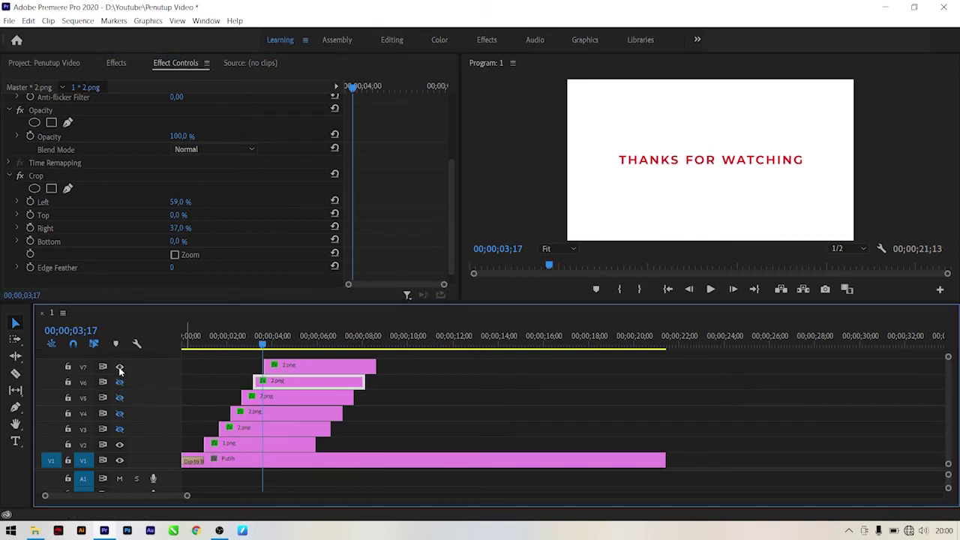
click(284, 365)
click(284, 345)
scroll(229, 177, down, 3)
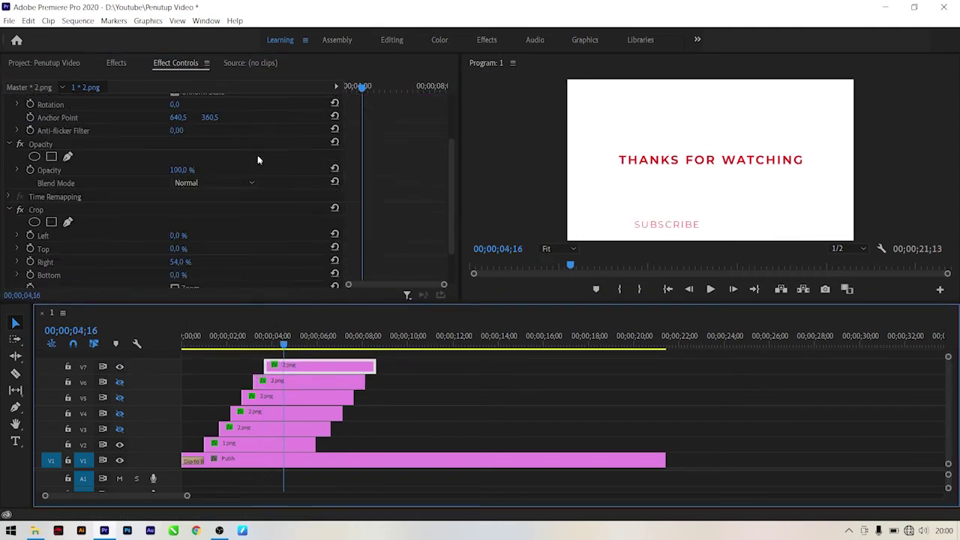
scroll(202, 195, down, 2)
mouse_move(180, 216)
mouse_down()
mouse_move(149, 216)
mouse_move(218, 188)
mouse_up()
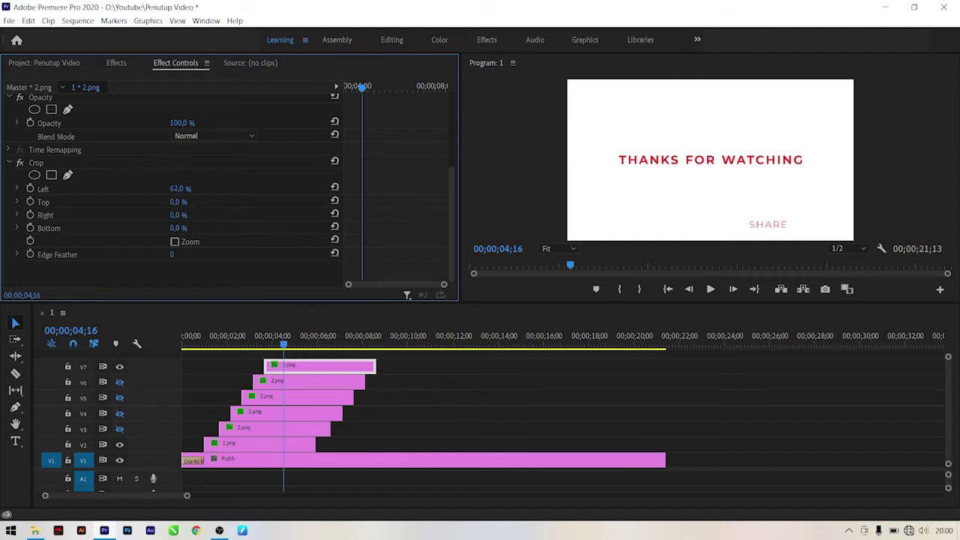
Re-enable V6 and play from the start to watch SUBSCRIBE | LIKE | SHARE build up
click(119, 382)
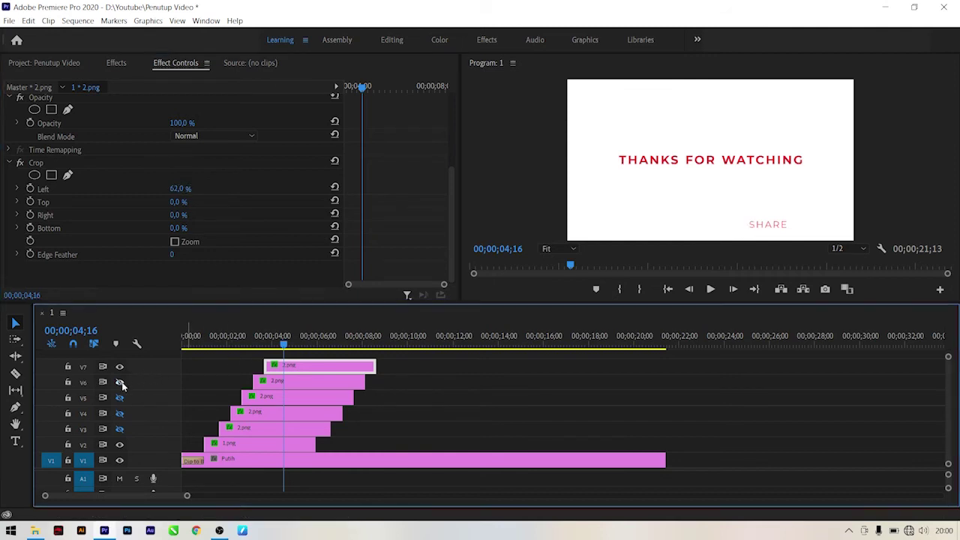
key(Home)
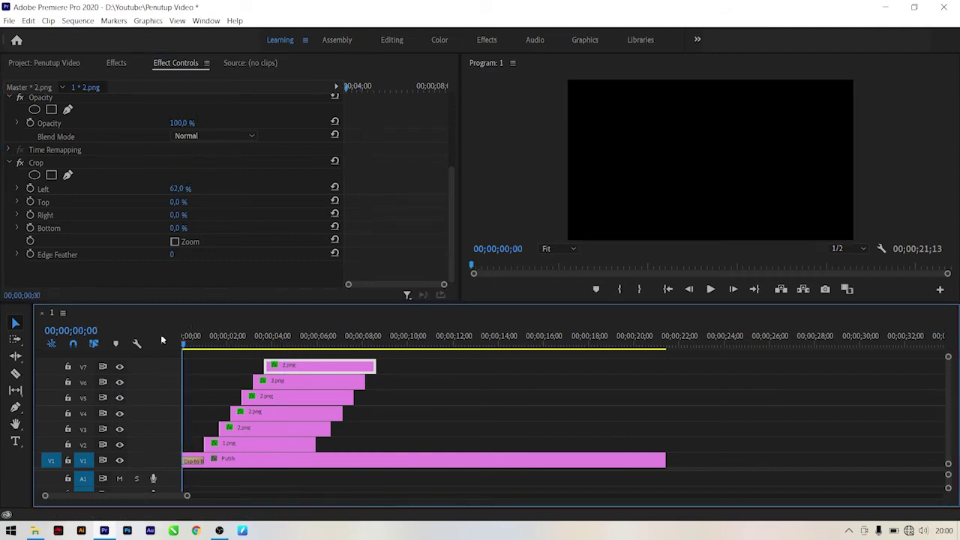
key(space)
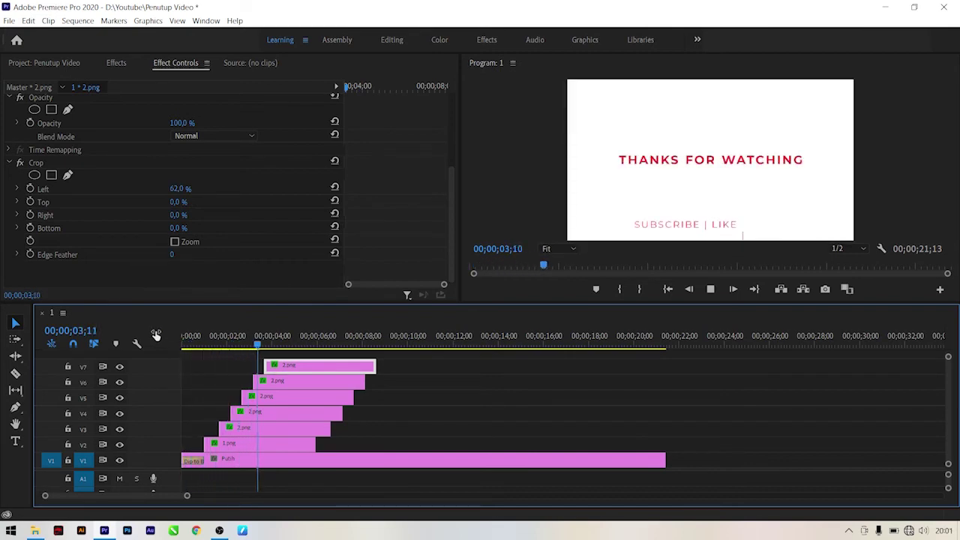
click(265, 338)
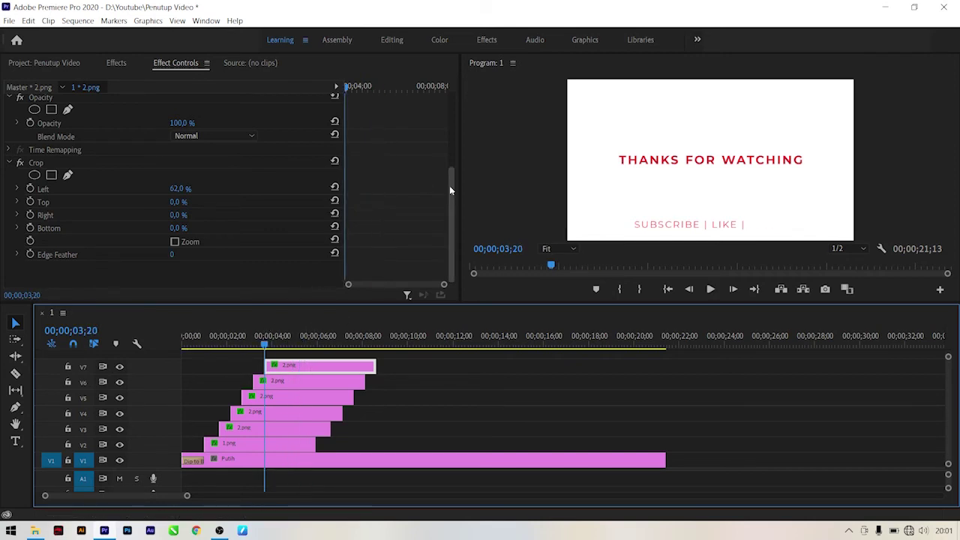
drag(453, 210, 451, 105)
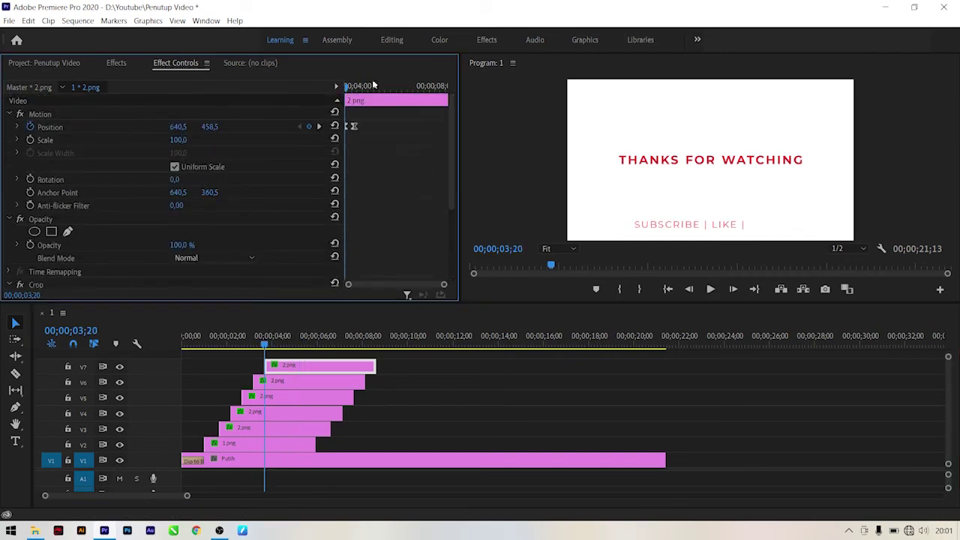
drag(347, 87, 369, 89)
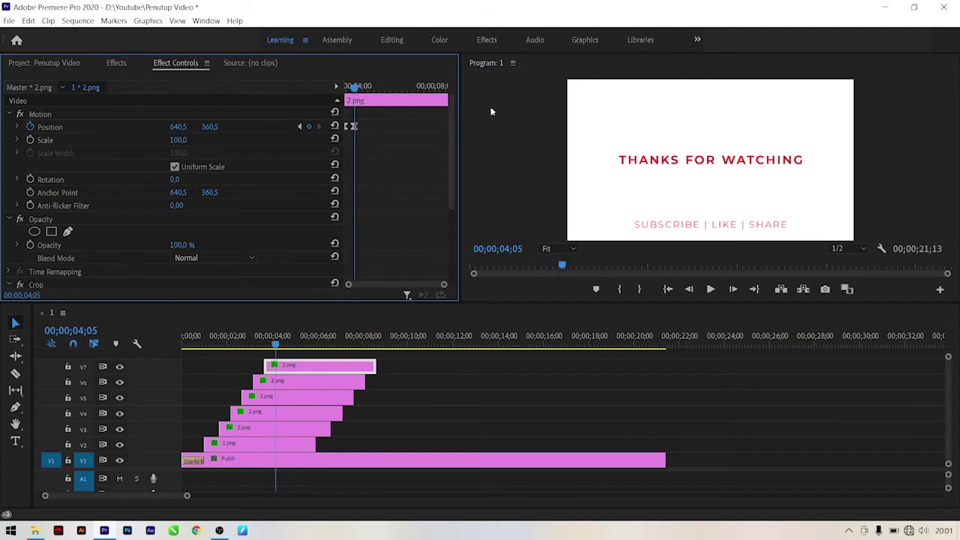
drag(450, 145, 451, 240)
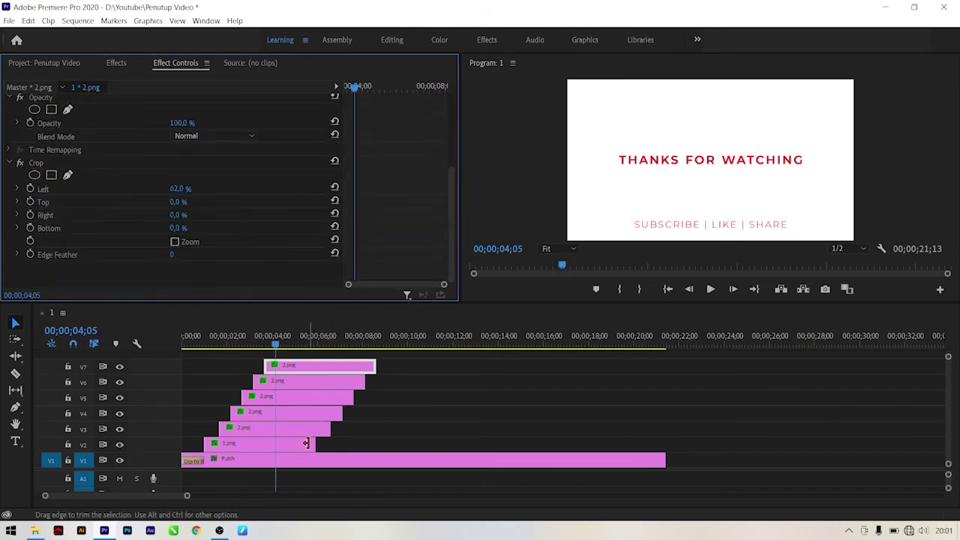
Trim the title clips to end at about 00;00;07;04, then play from the start
click(383, 388)
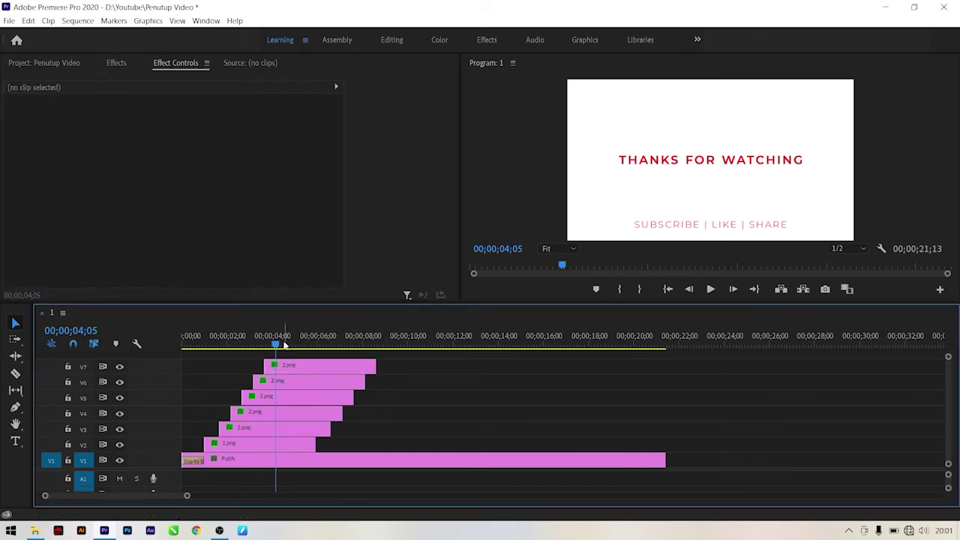
click(277, 443)
drag(325, 339, 343, 342)
drag(330, 429, 342, 429)
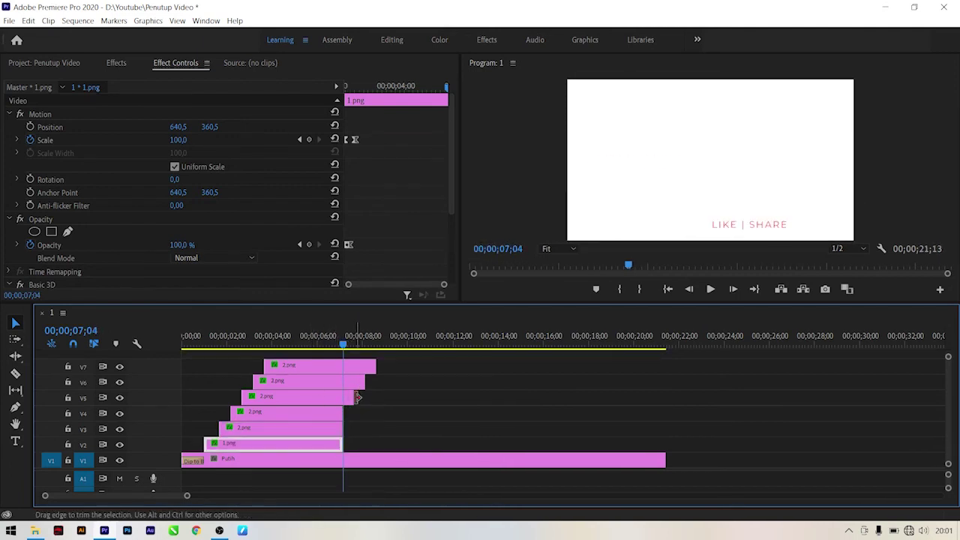
mouse_move(358, 398)
mouse_down()
mouse_move(344, 398)
mouse_move(343, 366)
mouse_up()
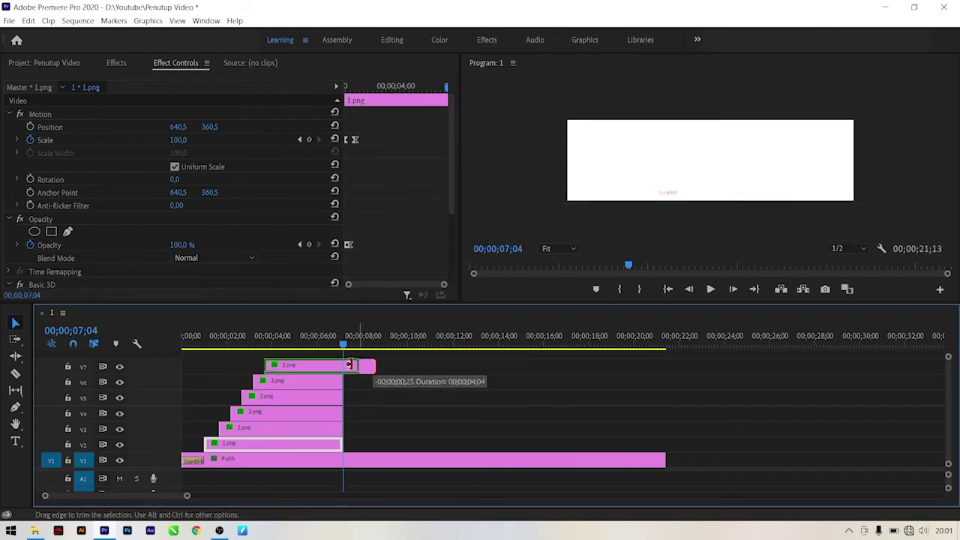
click(367, 398)
key(Home)
key(space)
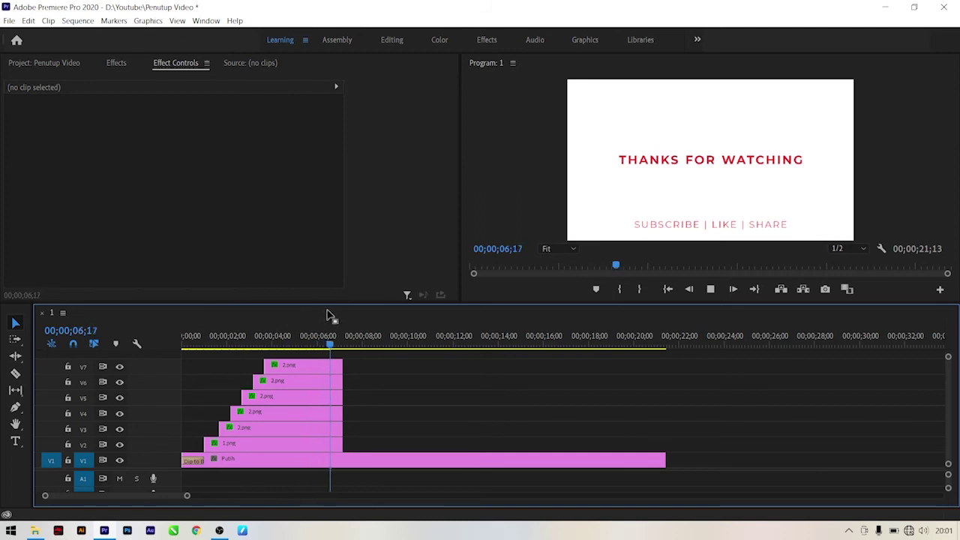
Stop playback and place DC.png on V2 right after the 1.png clip
key(space)
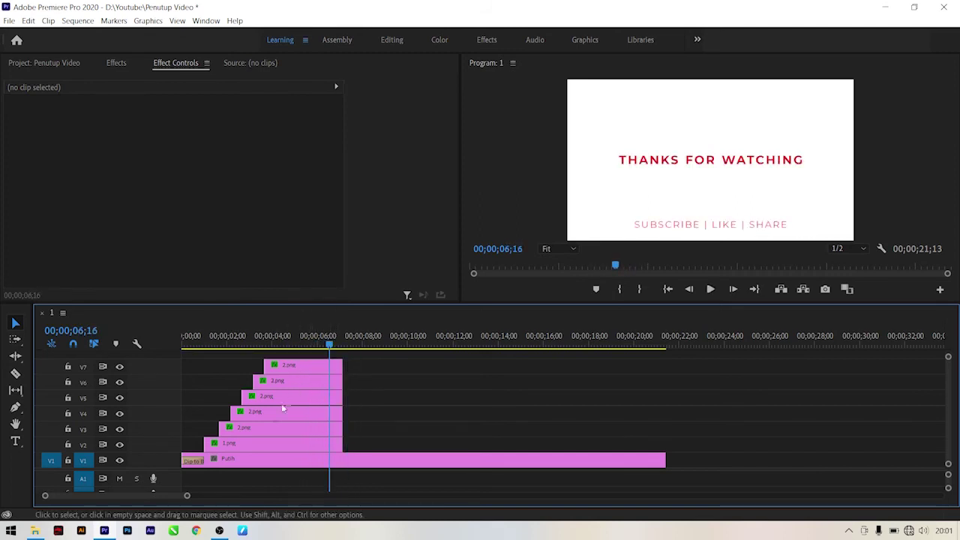
click(117, 63)
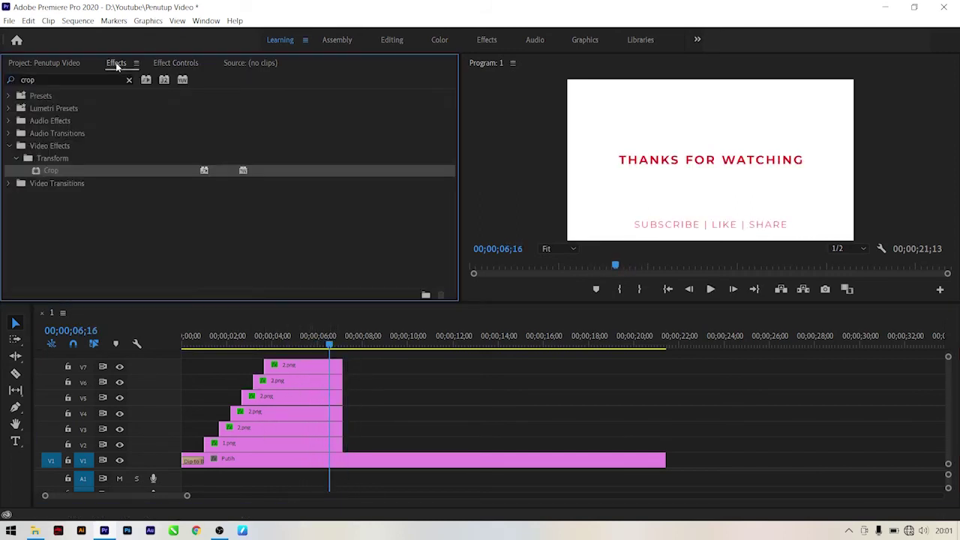
click(56, 64)
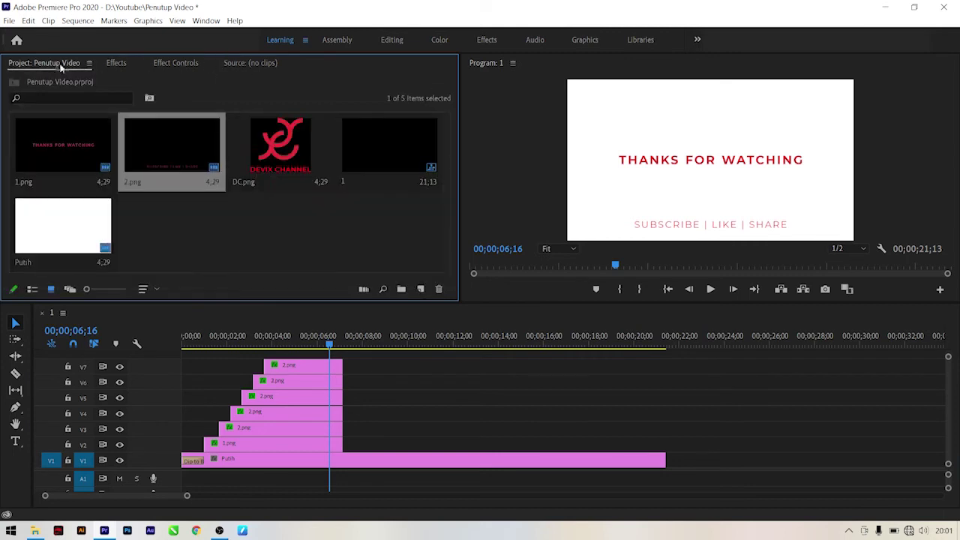
mouse_move(305, 164)
mouse_down()
mouse_move(361, 446)
mouse_move(349, 443)
mouse_up()
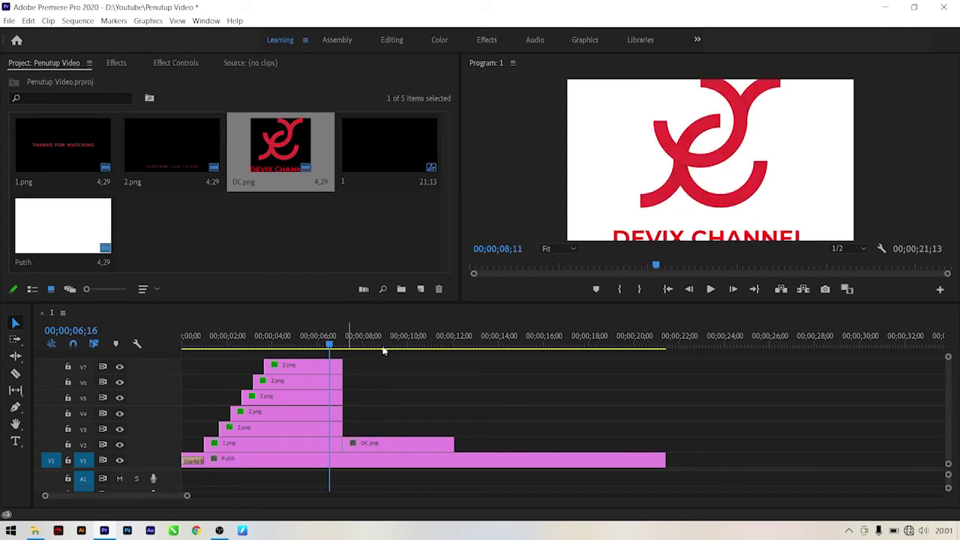
Select the DC.png clip to show its Motion and Opacity in Effect Controls
click(159, 144)
click(176, 63)
click(397, 443)
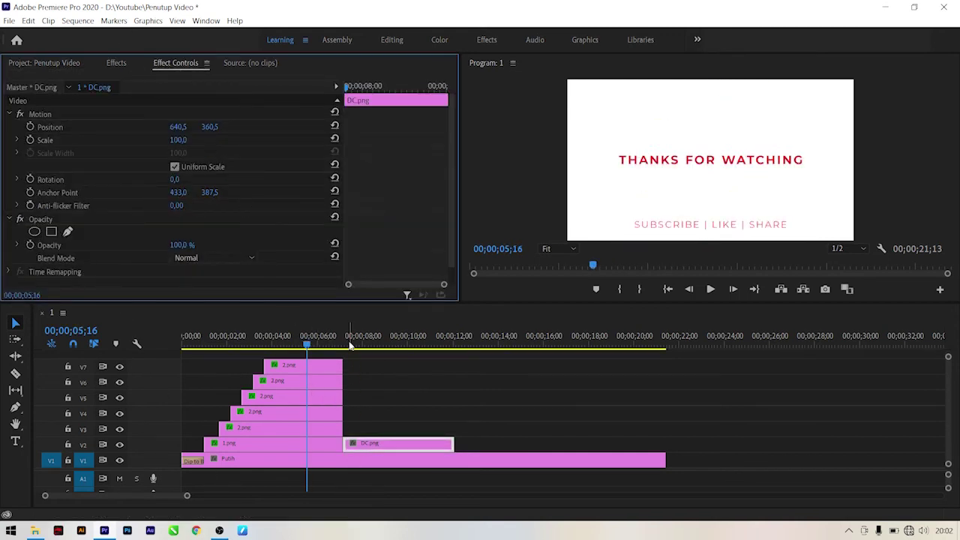
Set the DC.png logo's Scale to 52, then drag it down to 19
drag(352, 343, 371, 344)
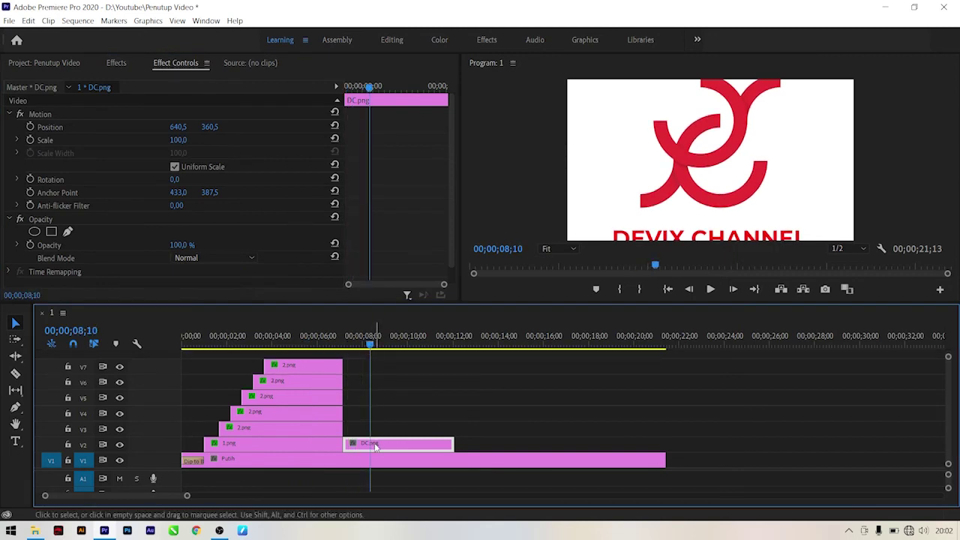
click(178, 140)
text(52)
key(Return)
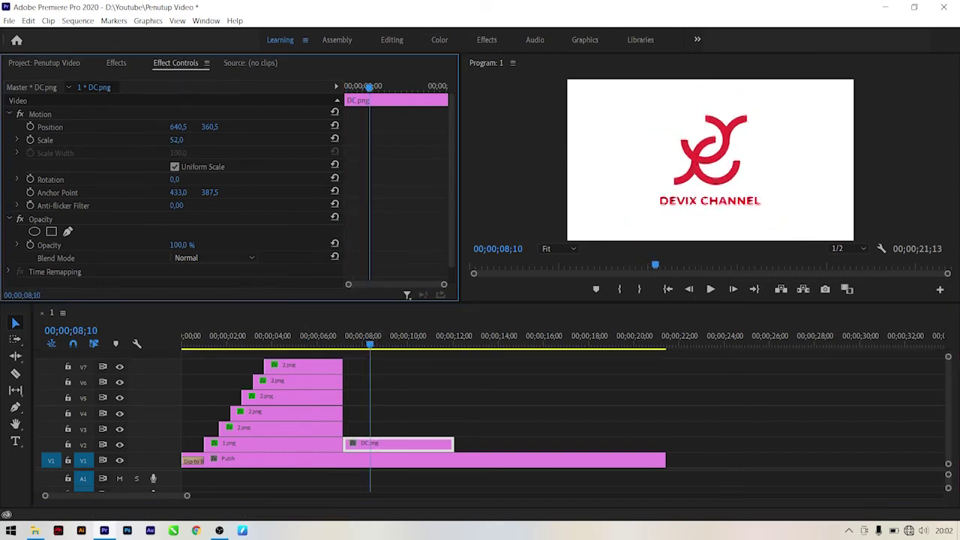
drag(177, 140, 150, 140)
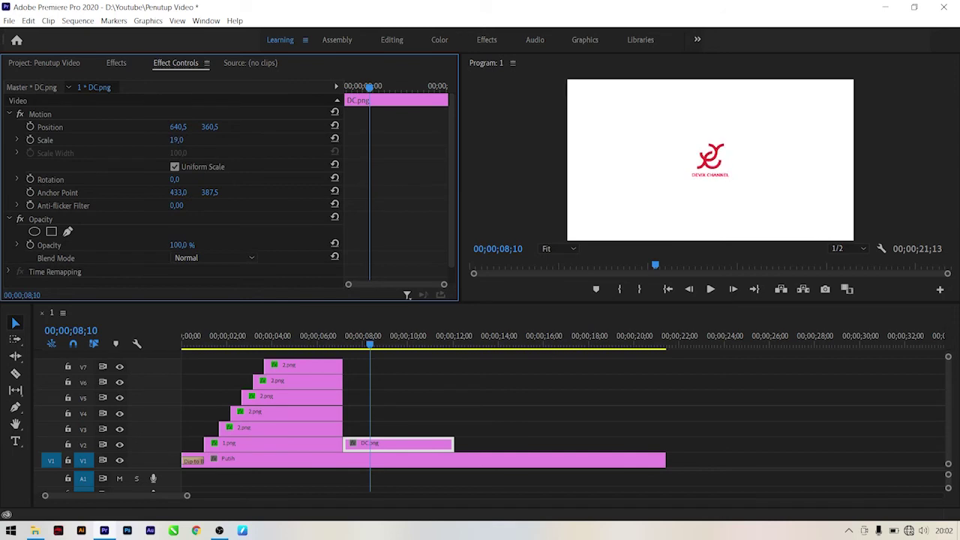
Move the playhead back near the logo clip's start, to 07;24
drag(369, 344, 348, 346)
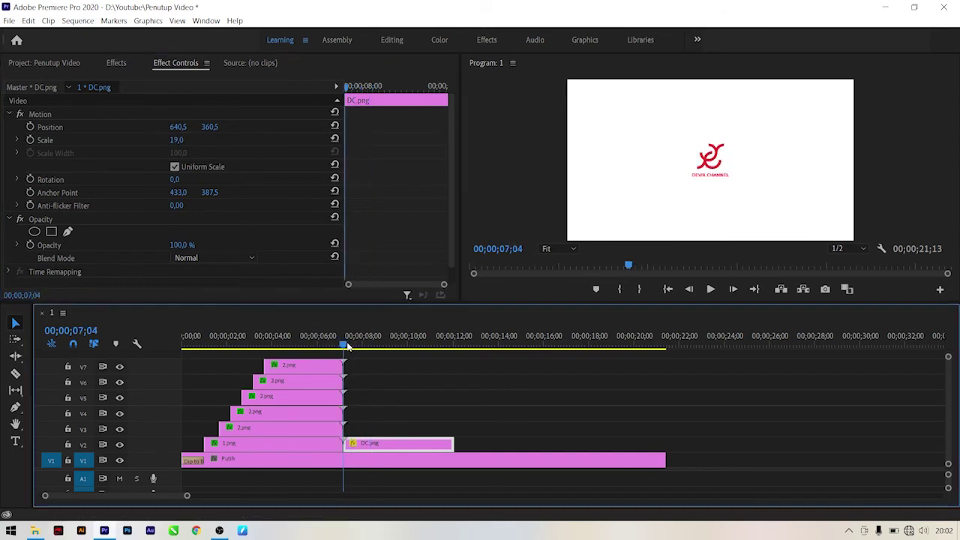
key(Right)
key(Right)
key(Right)
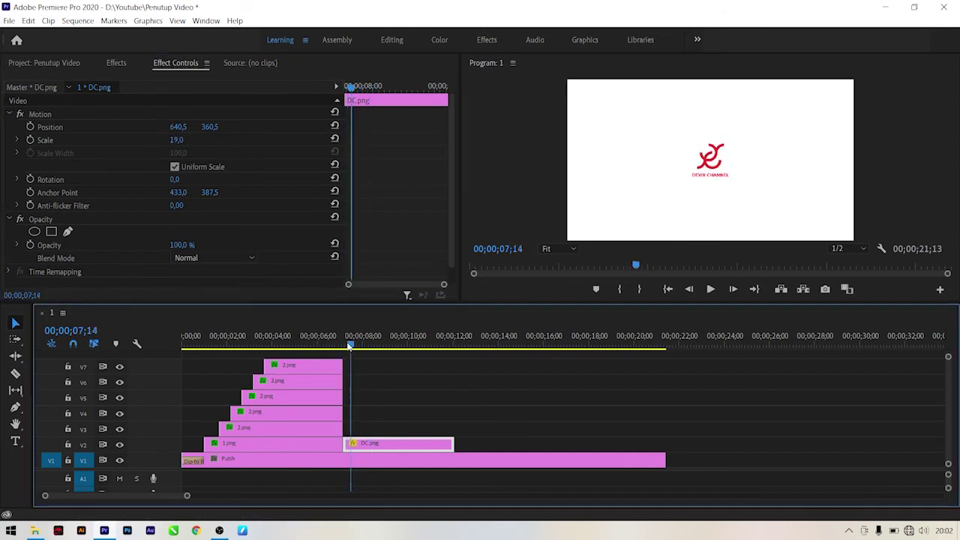
key(Right)
key(Right)
key(Right)
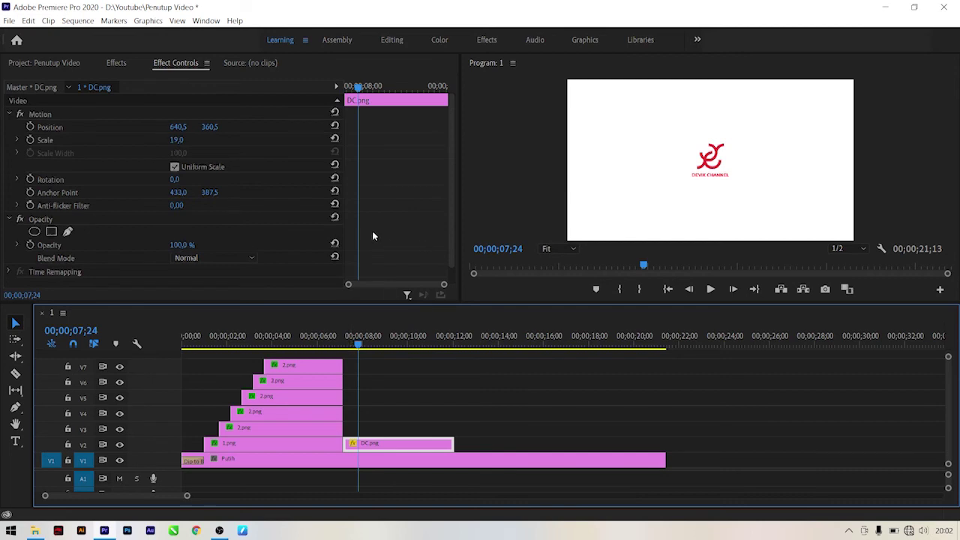
scroll(372, 230, down, 1)
scroll(230, 235, up, 1)
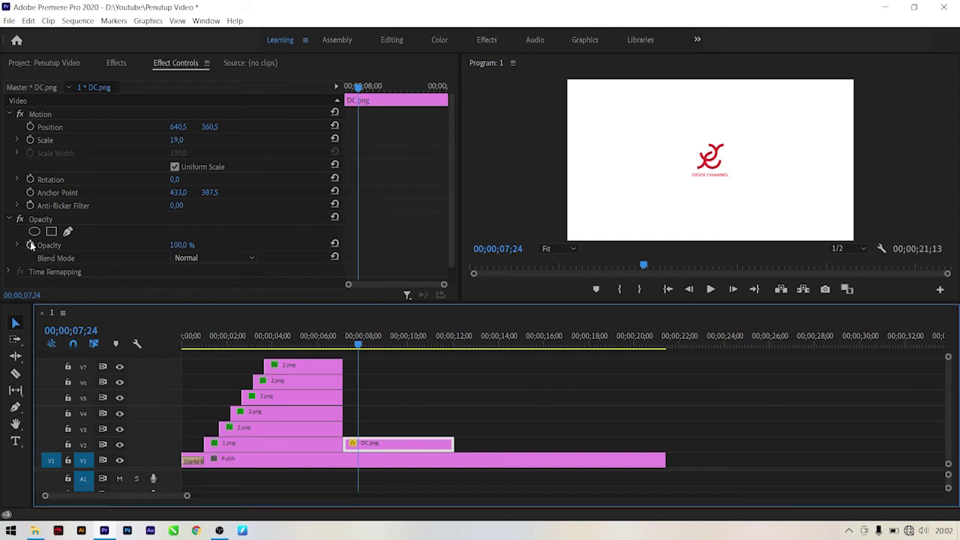
Enable Scale and Opacity keyframing and set Scale to 0 at the logo clip's first frame
click(30, 246)
click(30, 140)
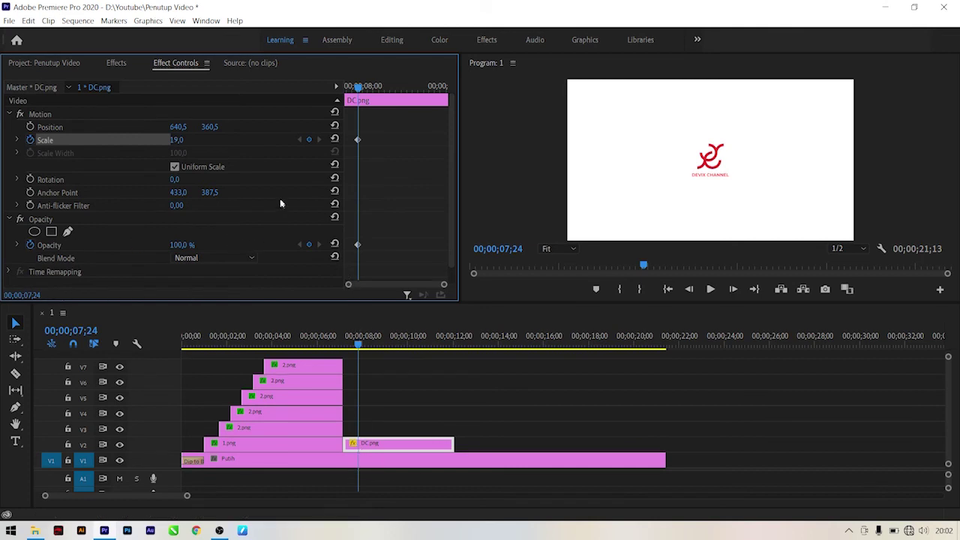
drag(364, 89, 281, 91)
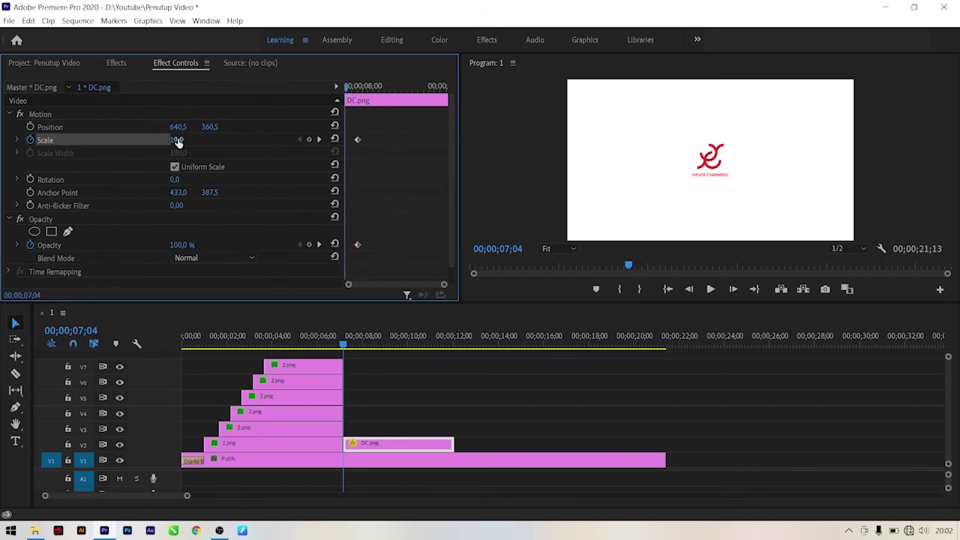
drag(175, 139, 178, 177)
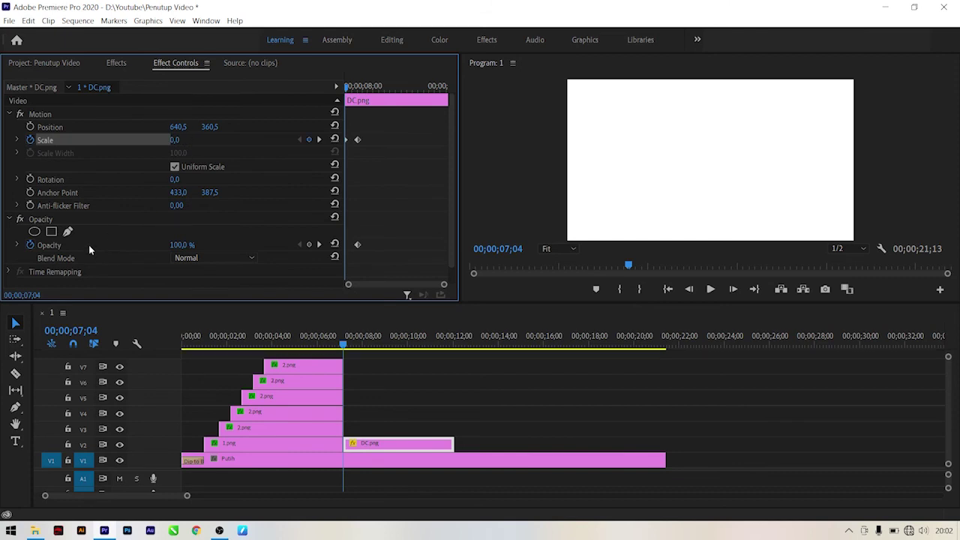
click(181, 246)
key(Return)
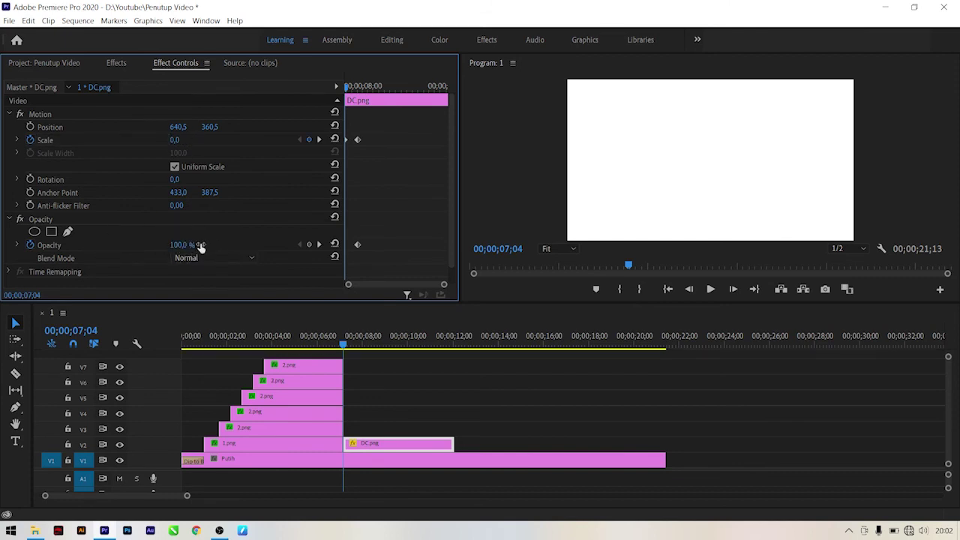
text(0)
Set the logo's Scale to 25 at 07;24
mouse_move(374, 83)
mouse_down()
mouse_move(341, 96)
mouse_move(367, 106)
mouse_up()
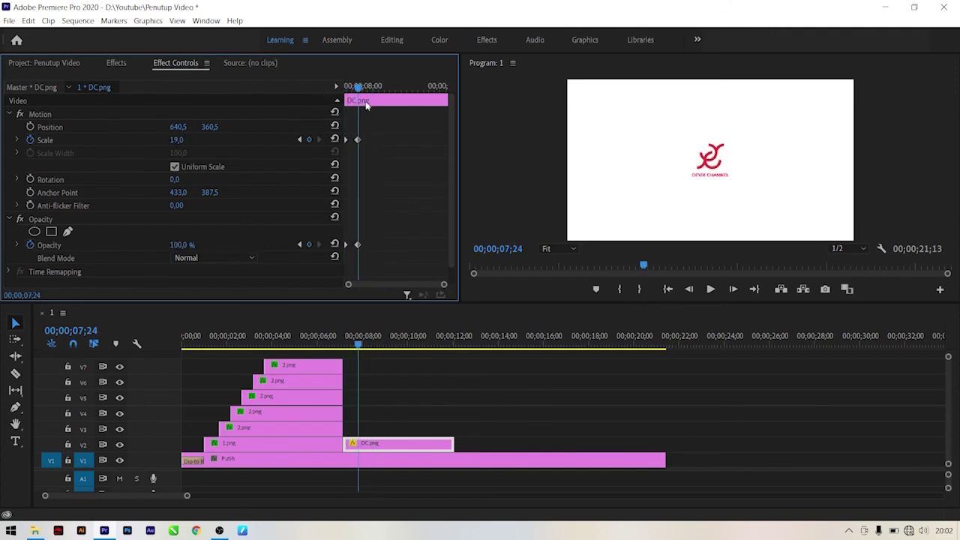
click(175, 141)
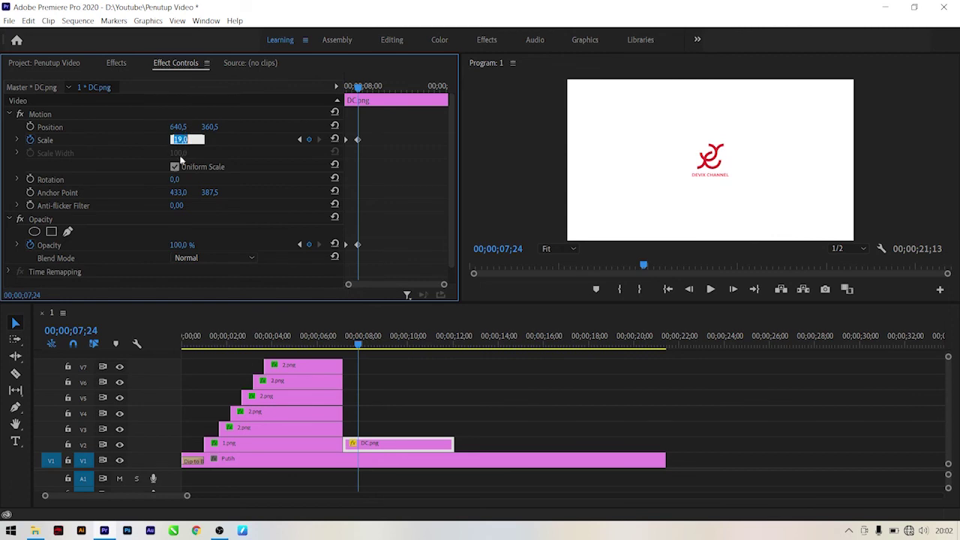
text(25)
key(Return)
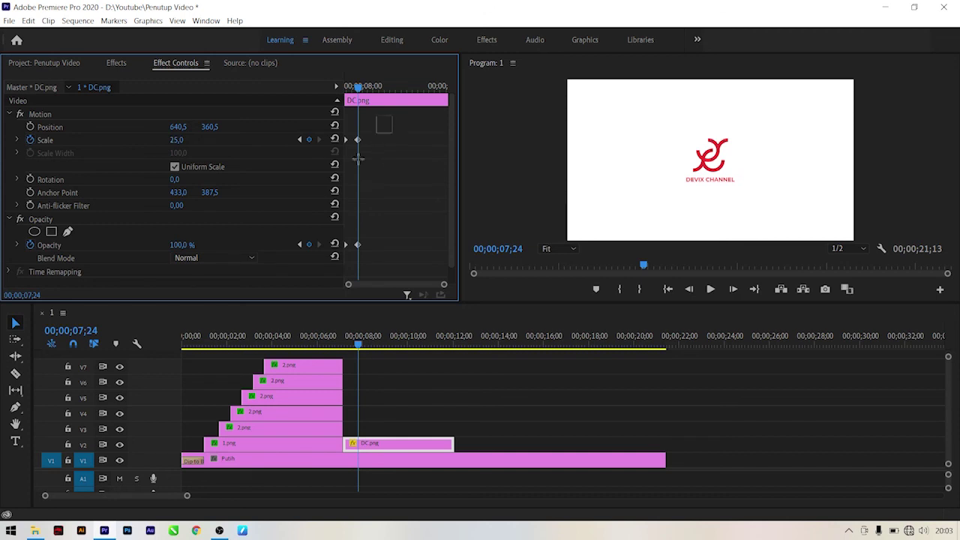
Apply Ease In to the end Scale and Opacity keyframes
drag(359, 159, 364, 278)
right_click(356, 245)
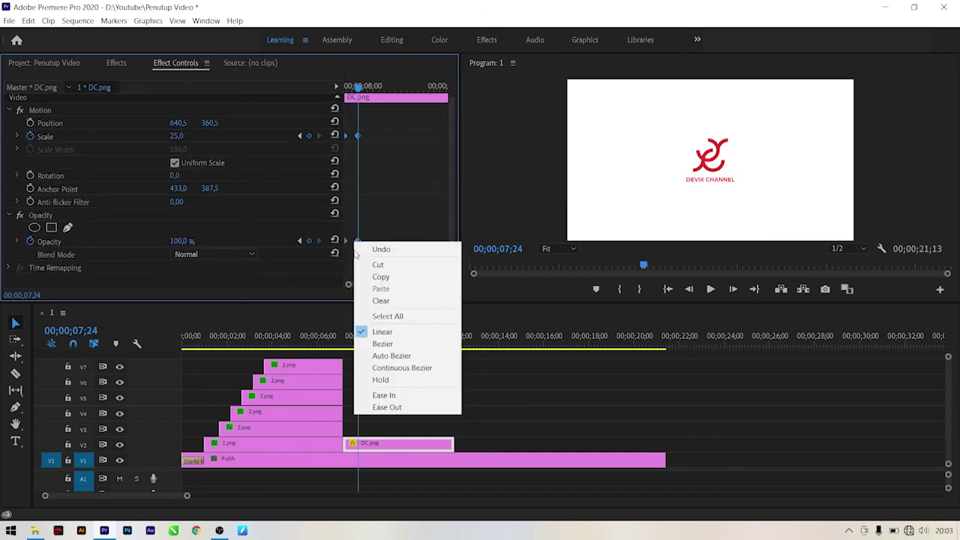
click(379, 395)
click(385, 403)
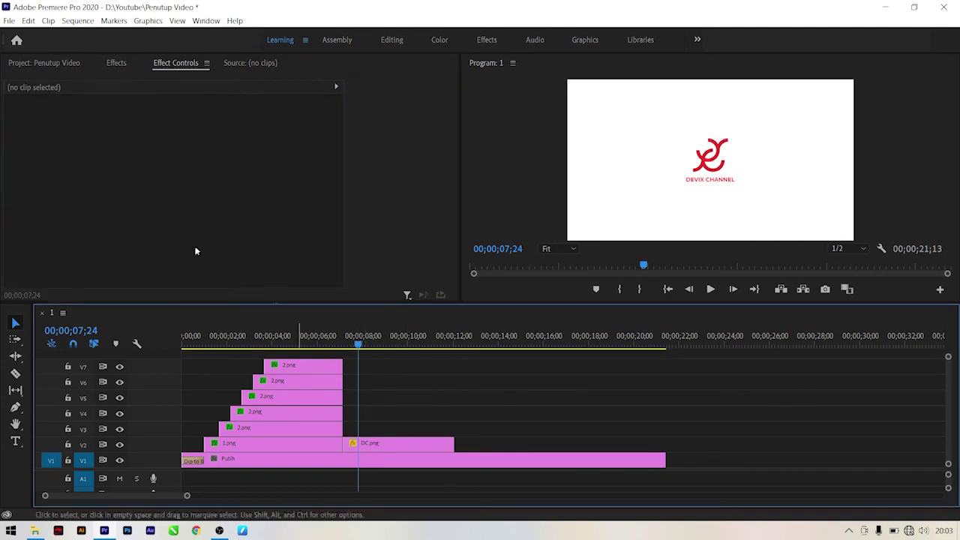
Drop Cross Dissolve on the 1.png/DC.png cut and trim the five 2.png clips to the logo's end
click(116, 64)
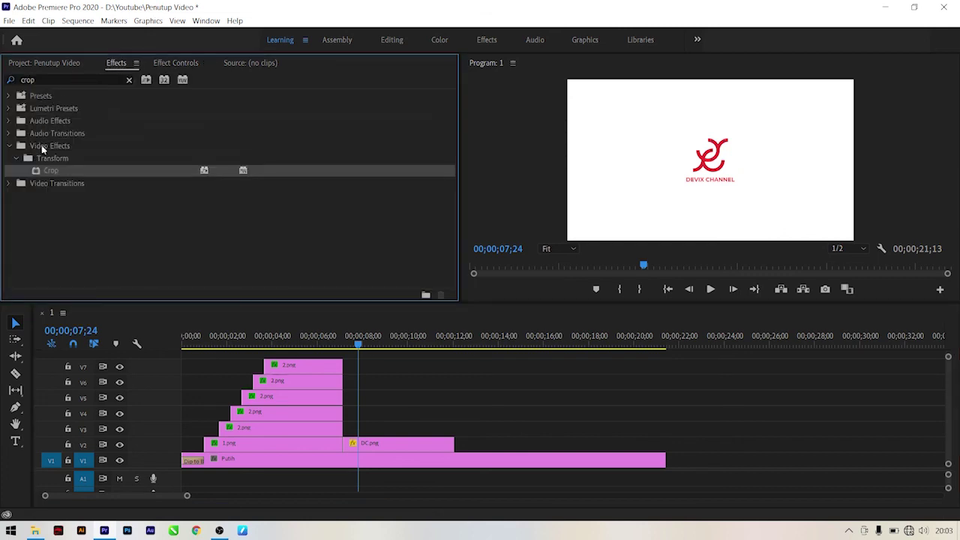
click(129, 80)
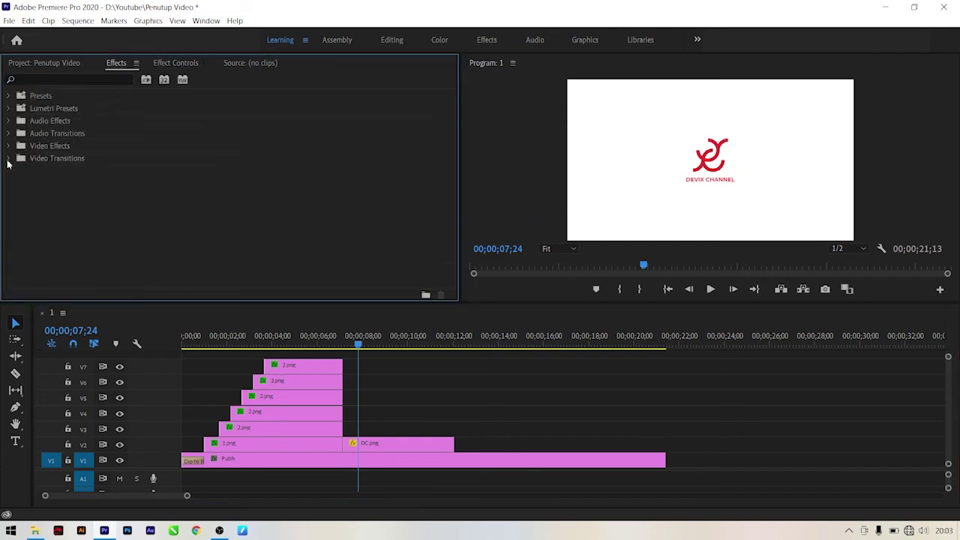
click(8, 159)
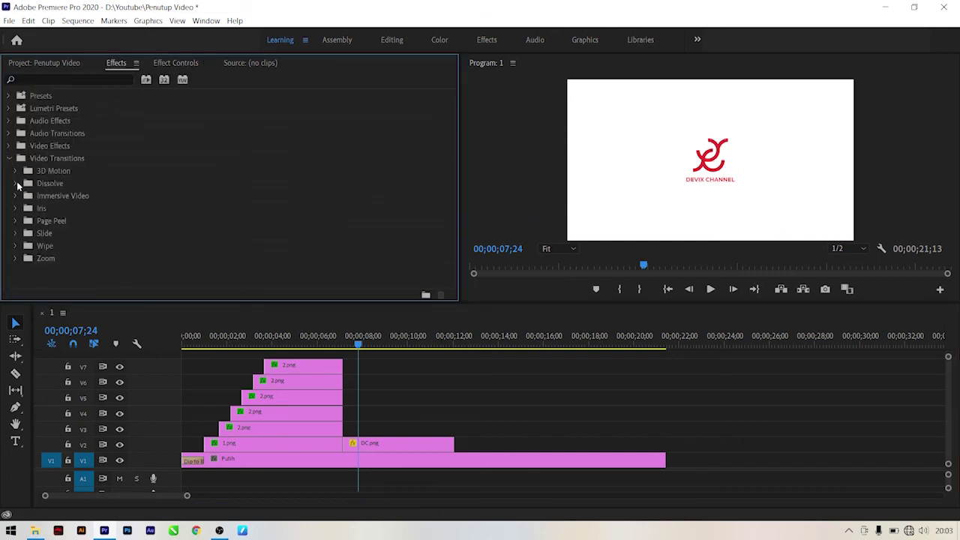
click(16, 184)
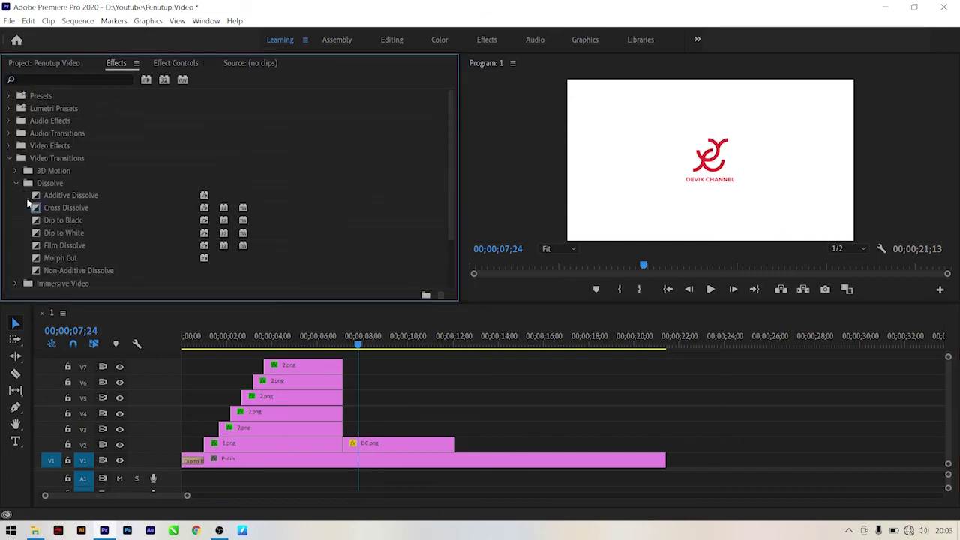
drag(36, 212, 344, 446)
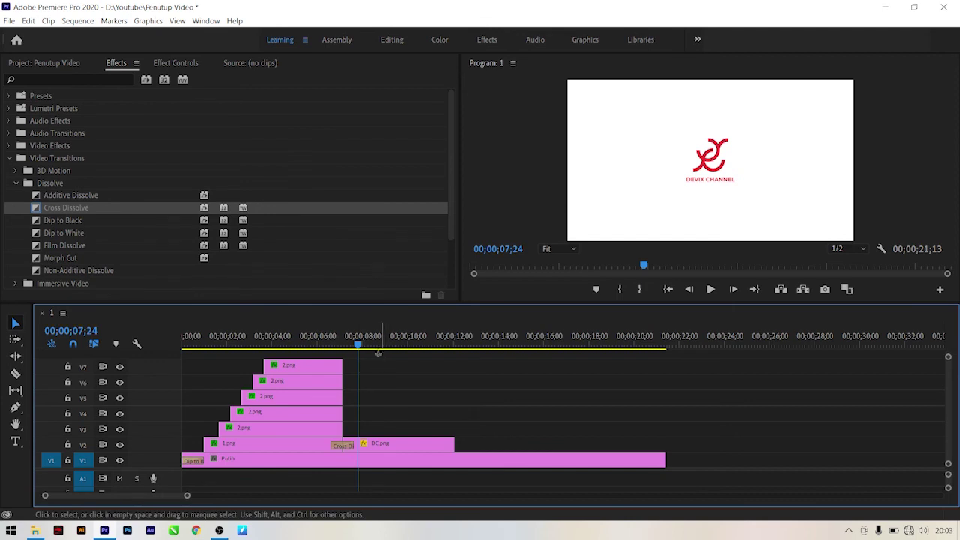
mouse_move(381, 353)
mouse_down()
mouse_move(336, 420)
mouse_move(454, 391)
mouse_up()
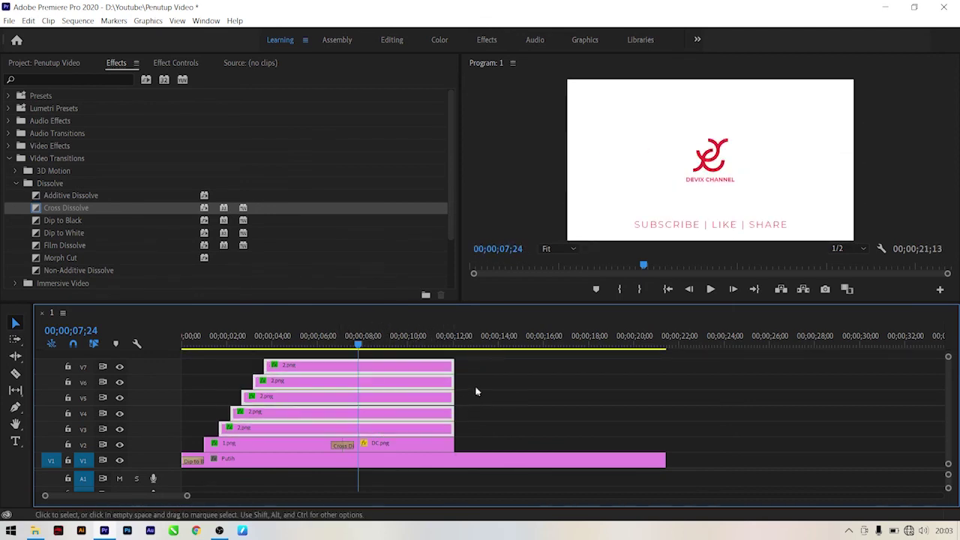
click(475, 390)
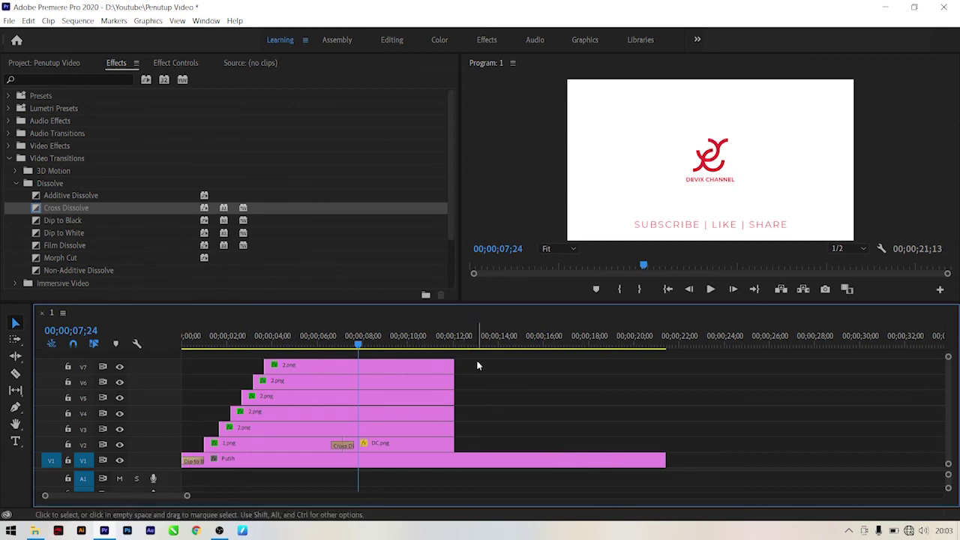
Trim the Putih clip on V1 to end at 12;03 and play the sequence from the start
drag(457, 345, 461, 341)
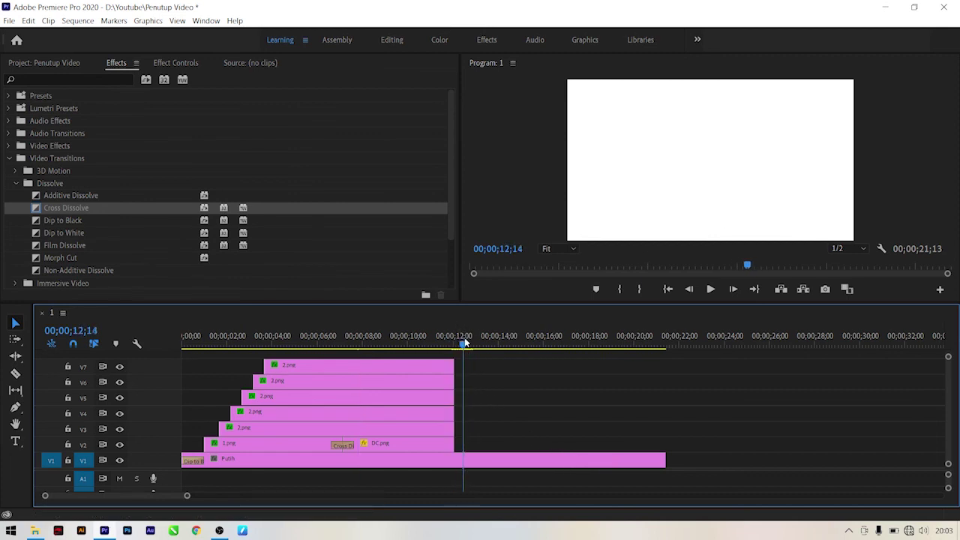
click(425, 339)
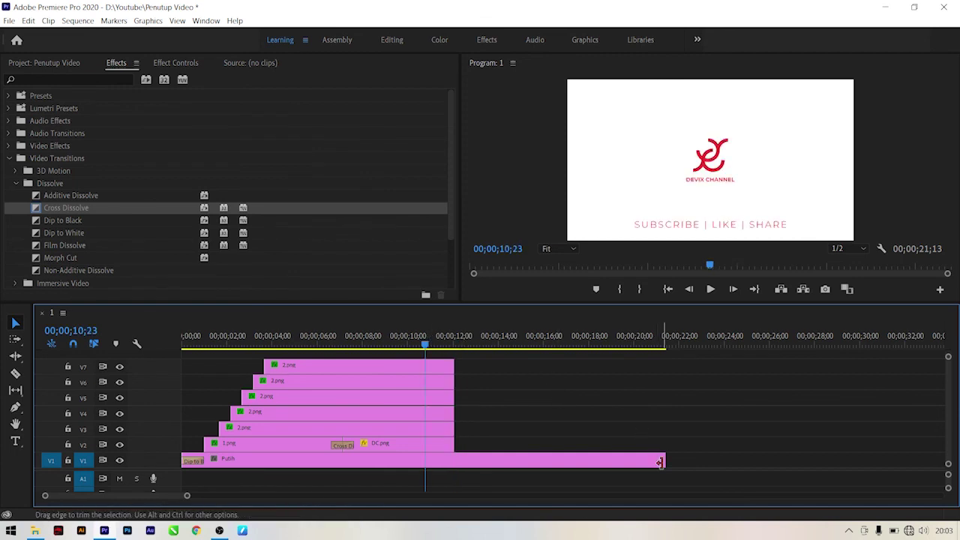
drag(665, 460, 455, 461)
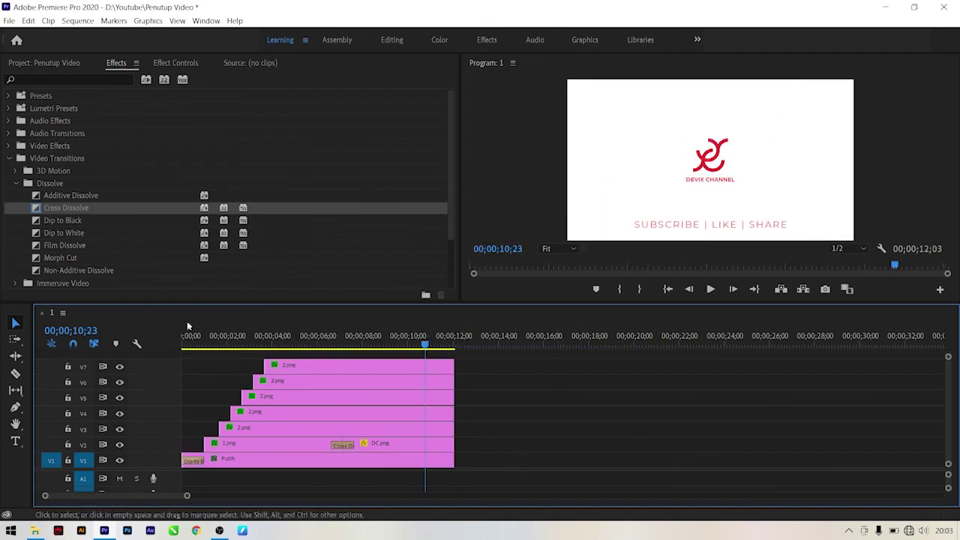
click(197, 347)
drag(198, 350, 161, 344)
key(space)
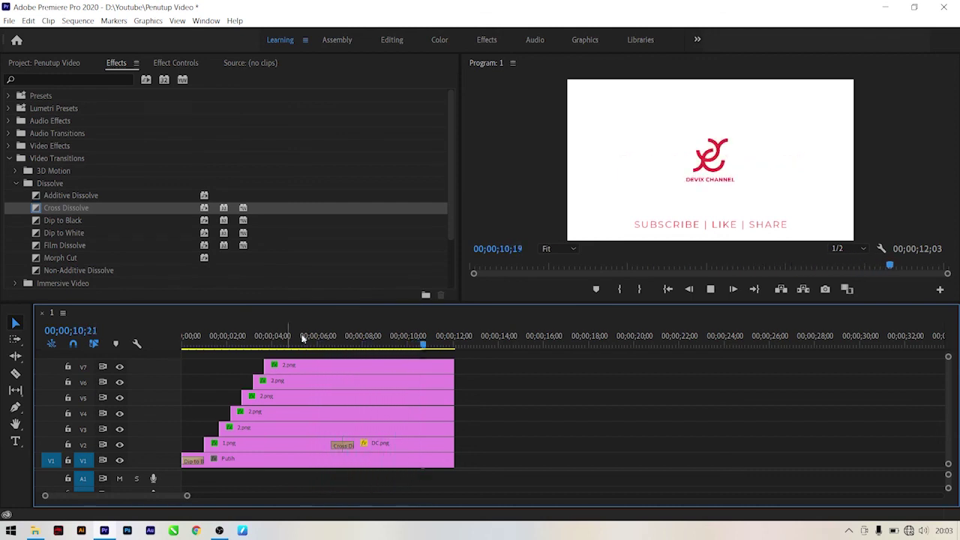
Scrub through the DC.png logo's entrance, then return the playhead to 00;00;00;00
click(430, 339)
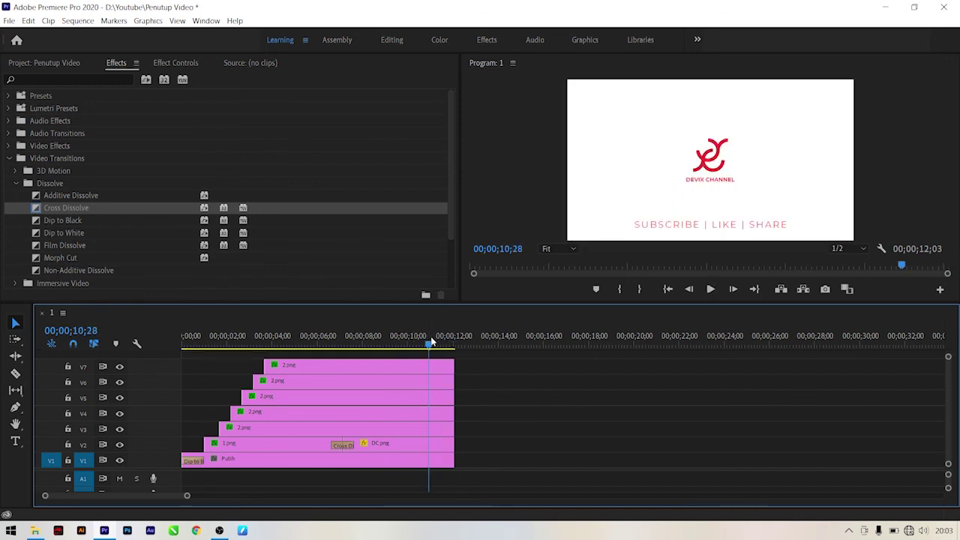
mouse_move(364, 340)
mouse_down()
mouse_move(436, 342)
mouse_move(409, 341)
mouse_up()
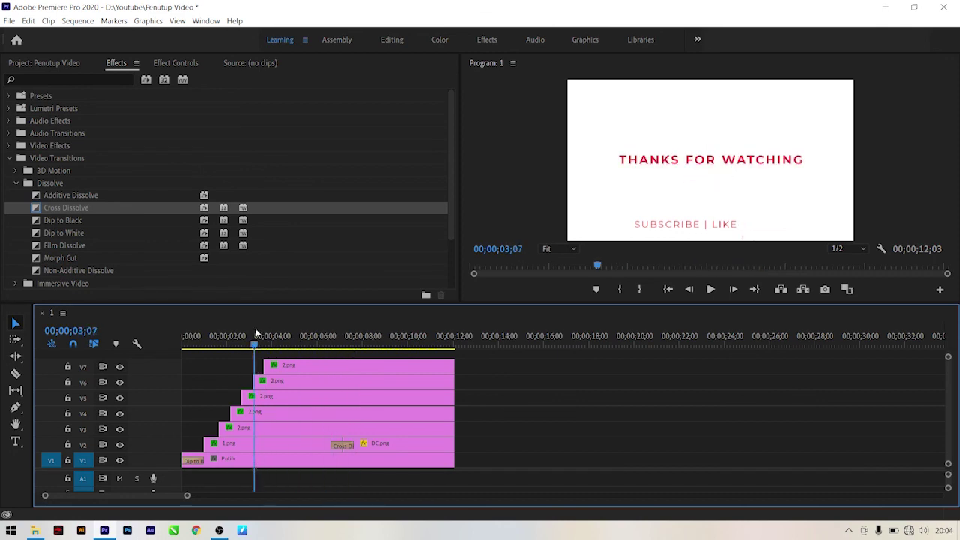
drag(217, 334, 178, 339)
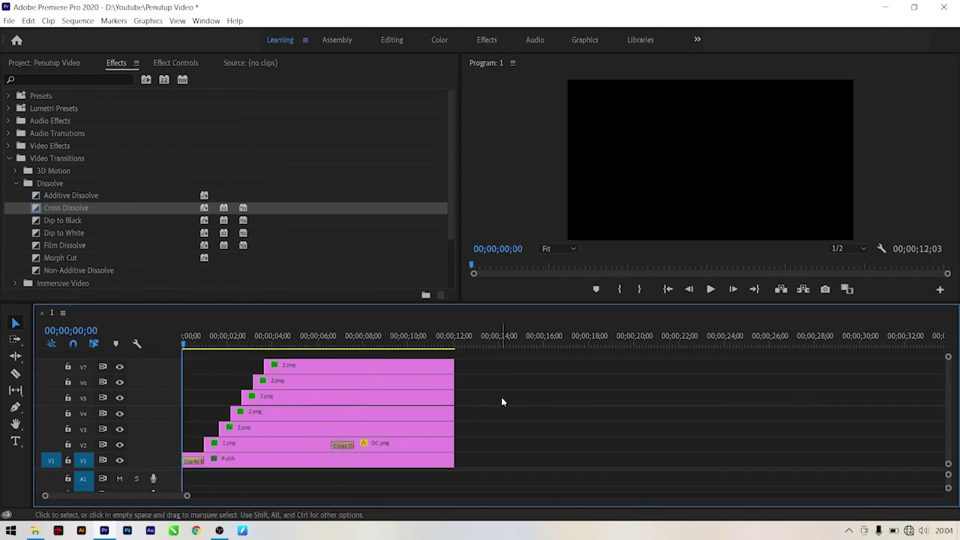